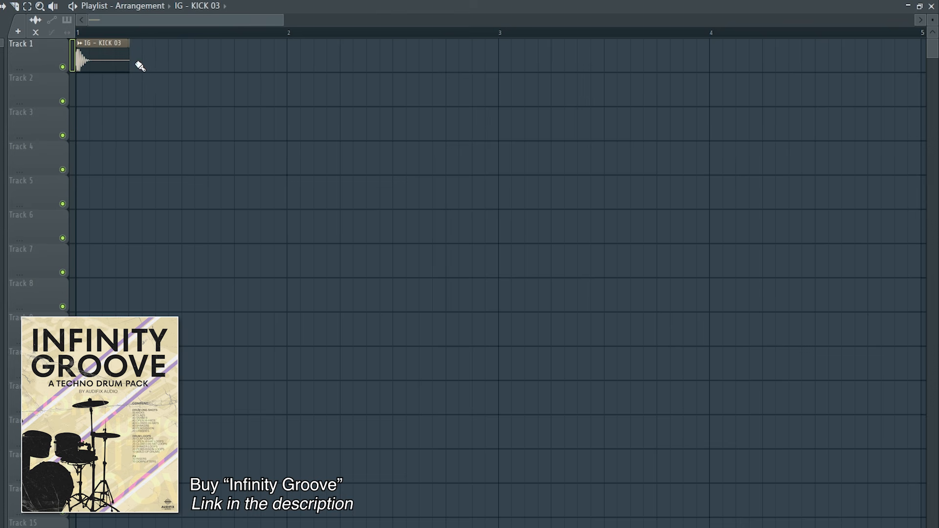
Duplicate the IG - KICK 03 clip repeatedly along Track 1 to fill bars 1 to 4 with a kick on every beat
key("ctrl+b")
key("ctrl+b")
key("ctrl+b")
key("ctrl+b")
key("ctrl+b")
key("ctrl+b")
key("ctrl+b")
key("ctrl+b")
key("ctrl+b")
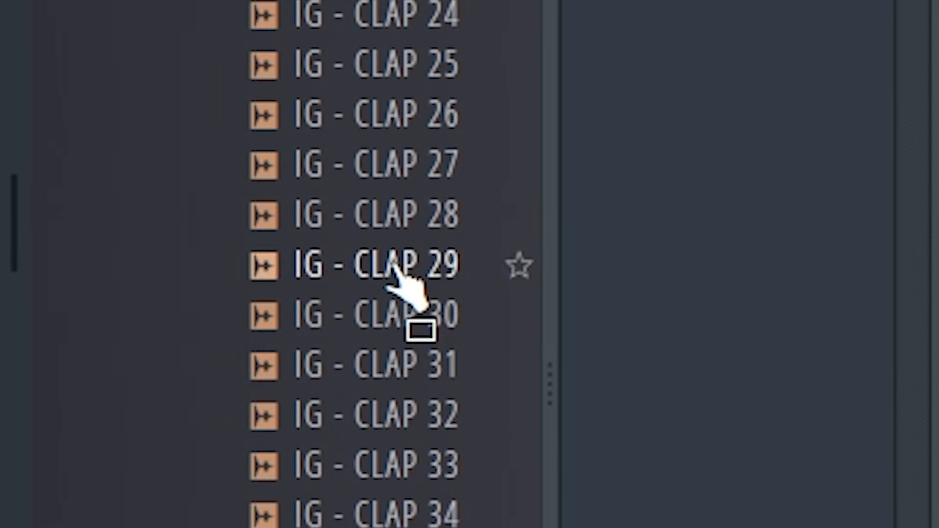
Place the IG - CLAP 29 sample on Track 2 at the second beat of bar 1 and lower its channel volume
left_click(401, 266)
left_click_drag(396, 268, 301, 296)
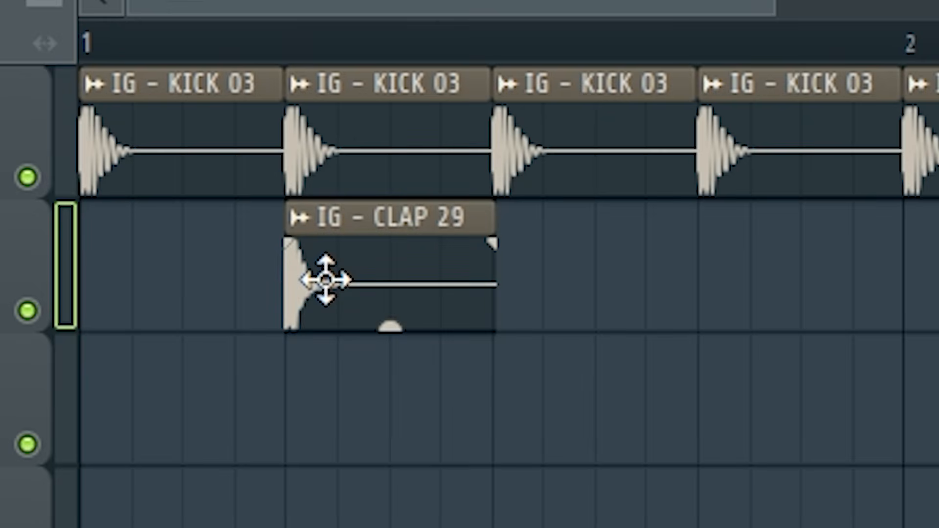
double_click(325, 280)
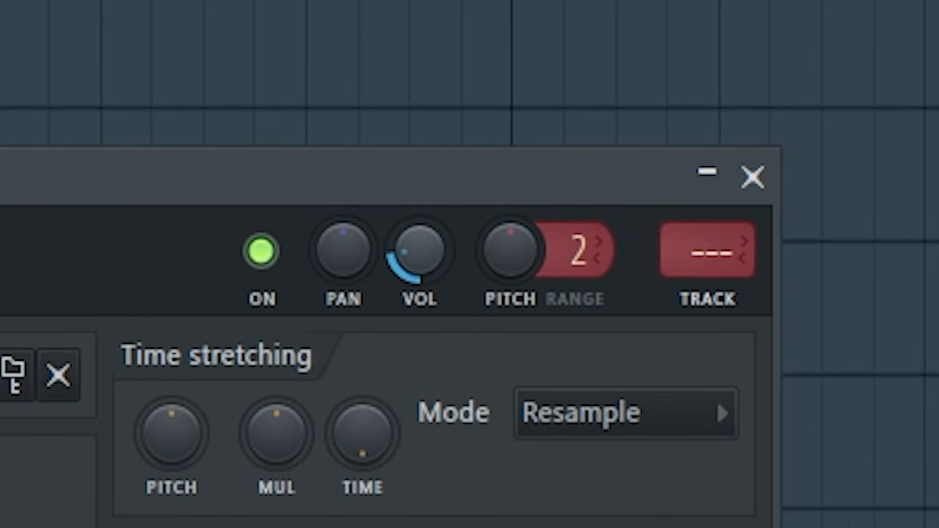
left_click(752, 177)
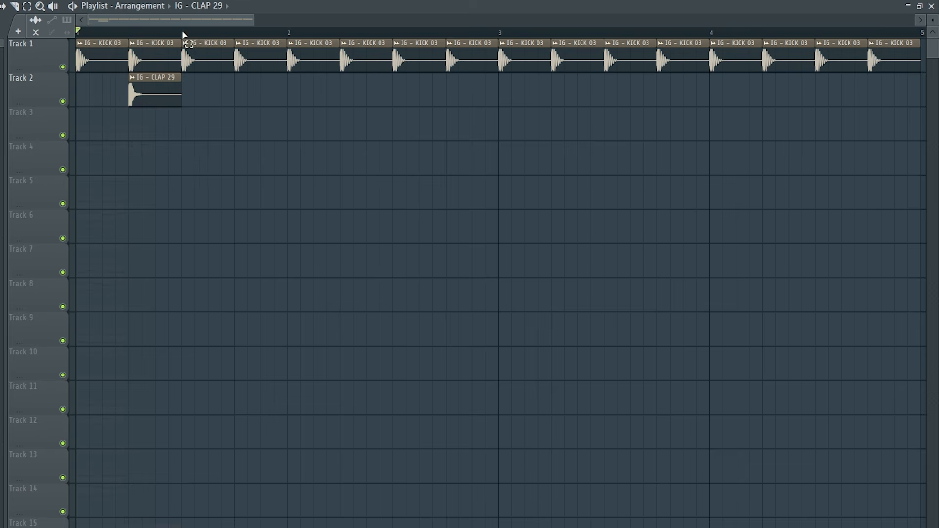
Repeat the clap every two beats along Track 2 through bar 4 by duplicating the first two beats' selection
left_click_drag(184, 34, 77, 32)
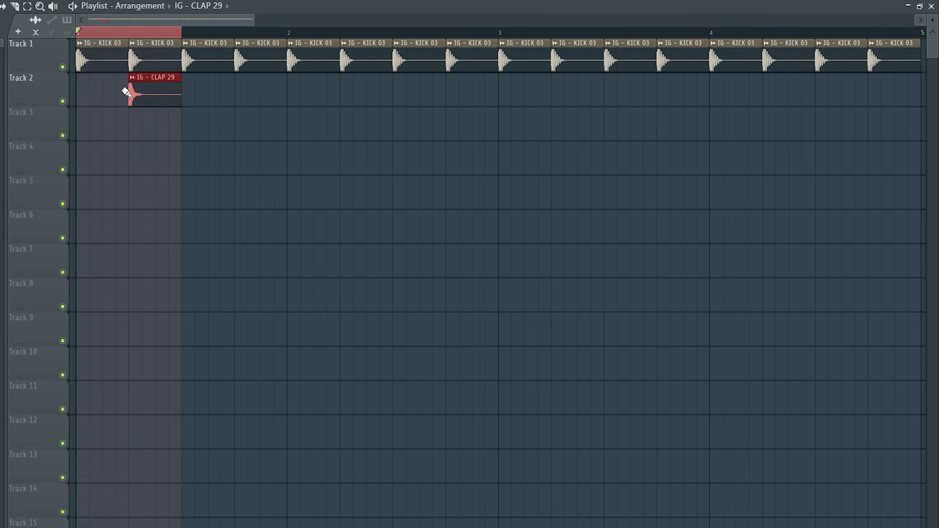
key("ctrl+b")
key("ctrl+b")
key("ctrl+b")
key("ctrl+b")
key("ctrl+b")
key("ctrl+b")
key("ctrl+b")
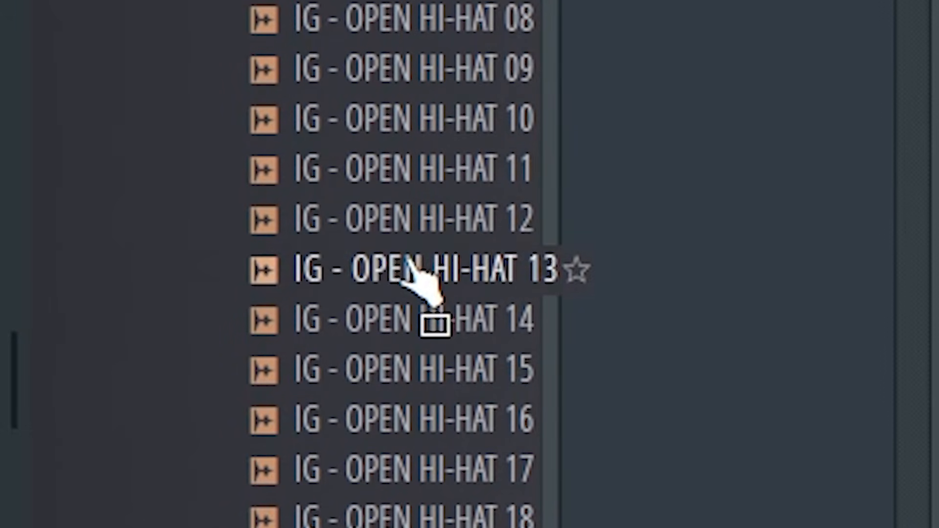
Add IG - OPEN HI-HAT 13 to the Open Hi-Hats pattern with hits on steps 3, 7, 11 and 15, and play it back
left_click(408, 263)
left_click_drag(410, 267, 166, 270)
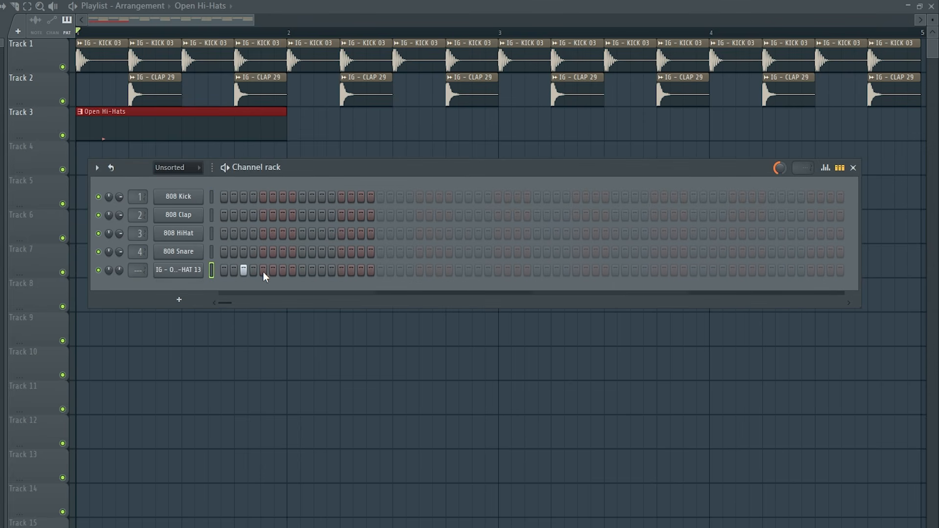
key("space")
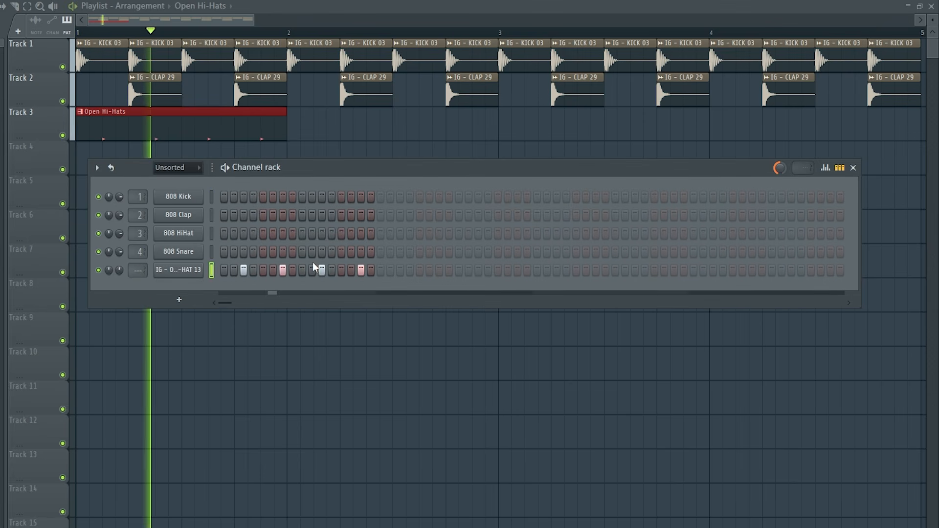
key("space")
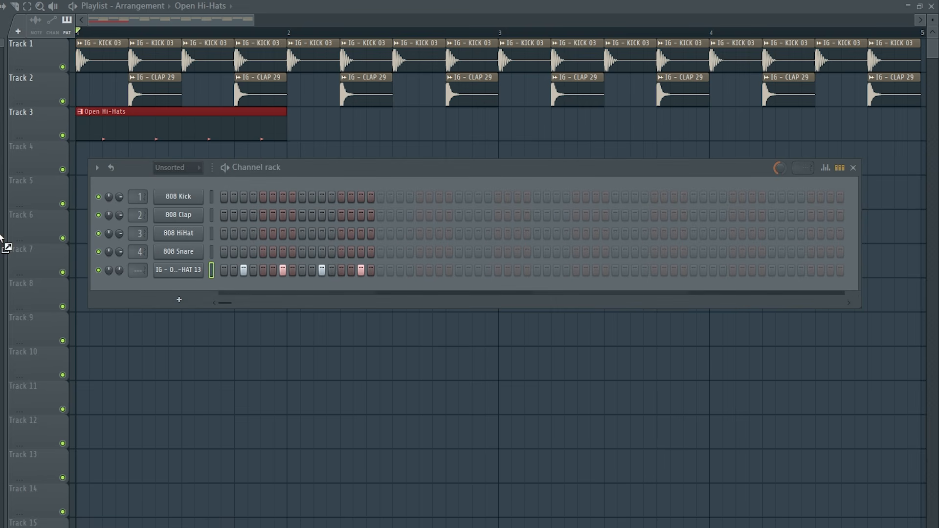
Add IG - OPEN HI-HAT 08 as a new channel with hits on steps 6 and 10, and play the groove
left_click_drag(3, 241, 168, 288)
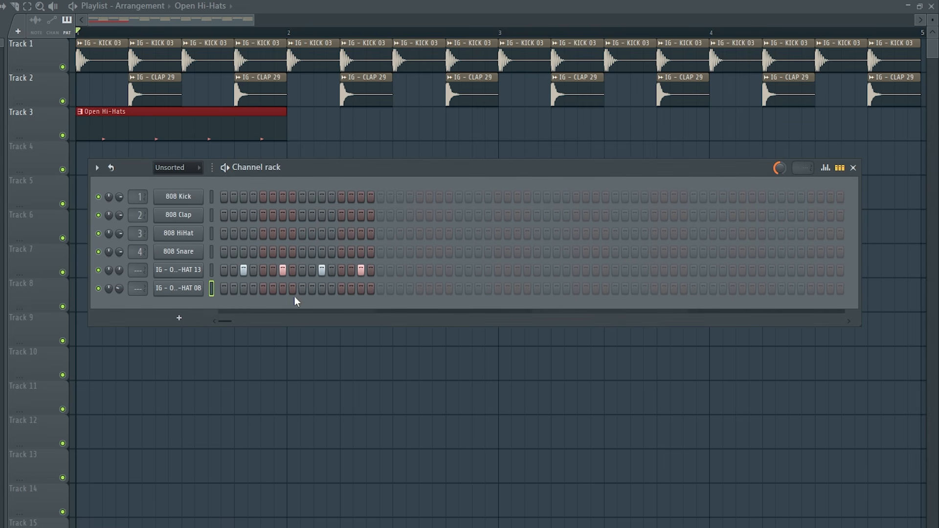
key("space")
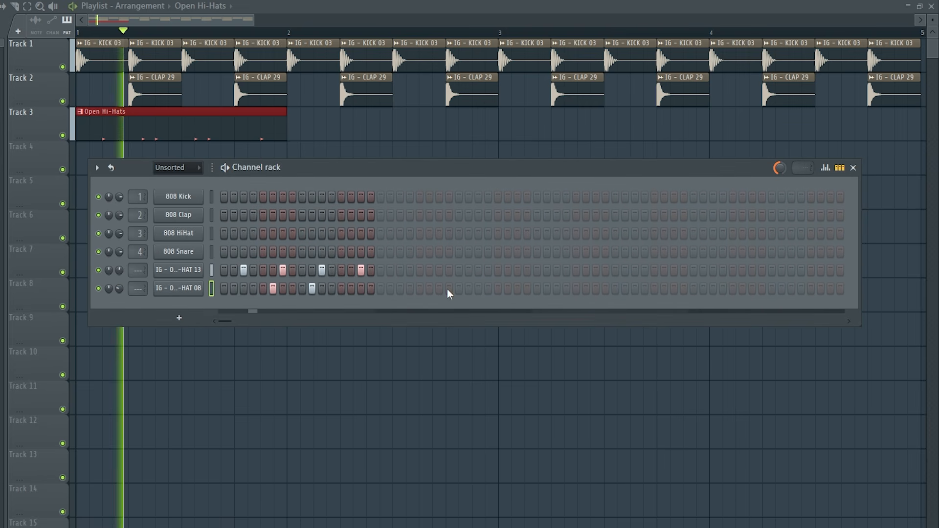
key("space")
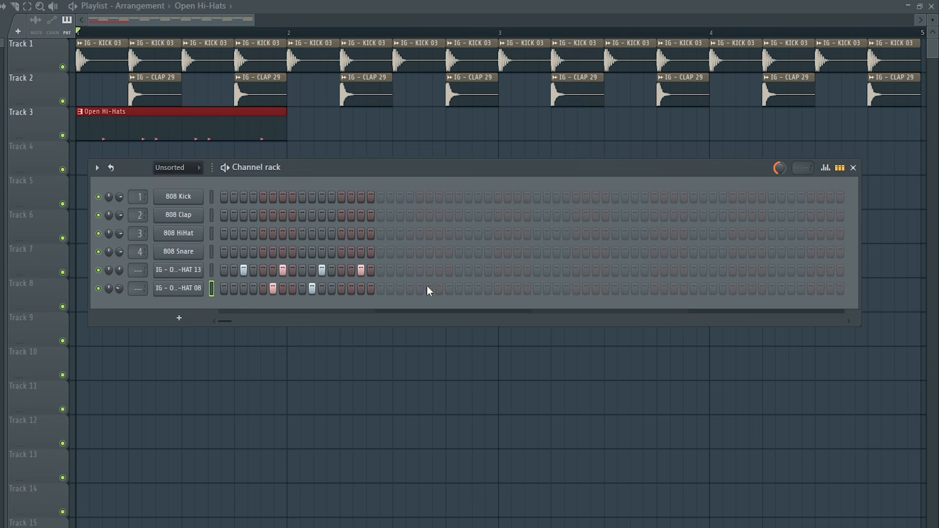
Add IG - OPEN HI-HAT 02 as a new channel, reduce its volume, and place hits on steps 8 and 16
left_click_drag(180, 307, 118, 309)
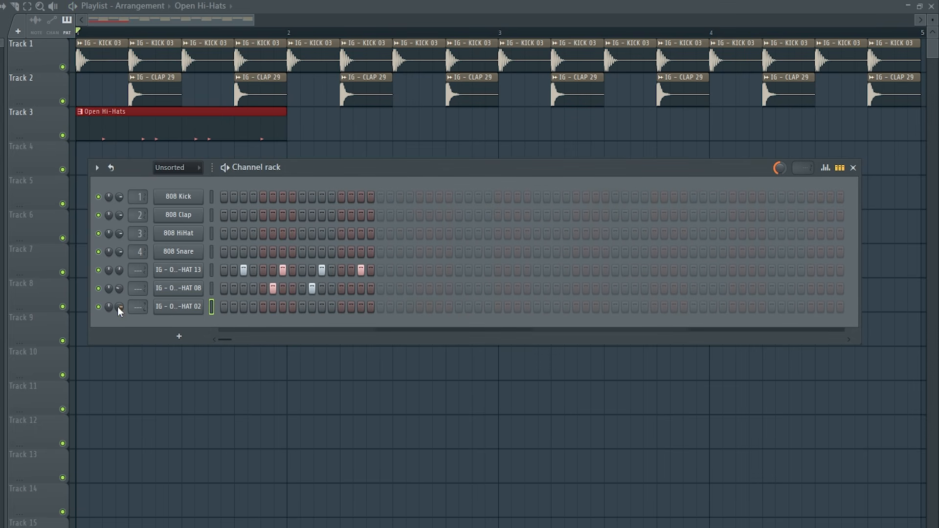
left_click(370, 308)
key("space")
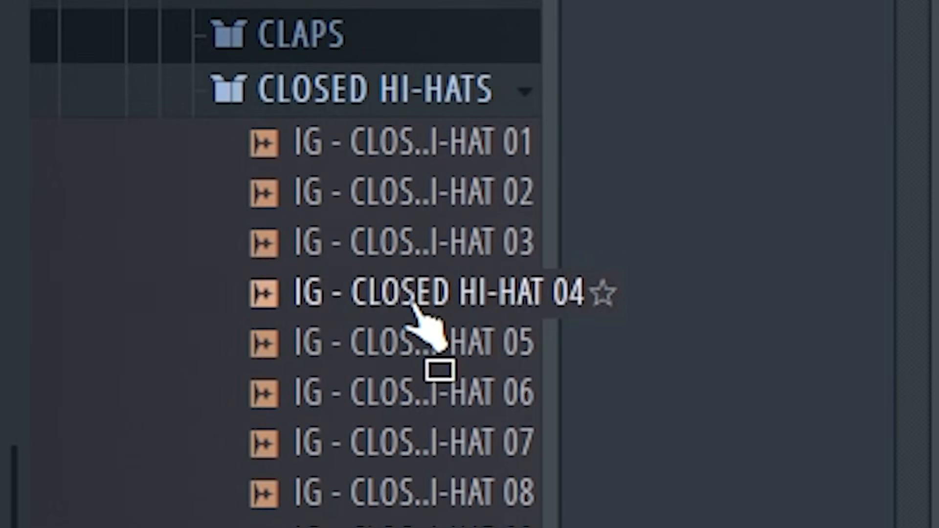
Add IG - CLOSED HI-HAT 04 to the Closed Hi-Hats pattern, fill all 16 steps, and play it back
left_click_drag(412, 304, 198, 325)
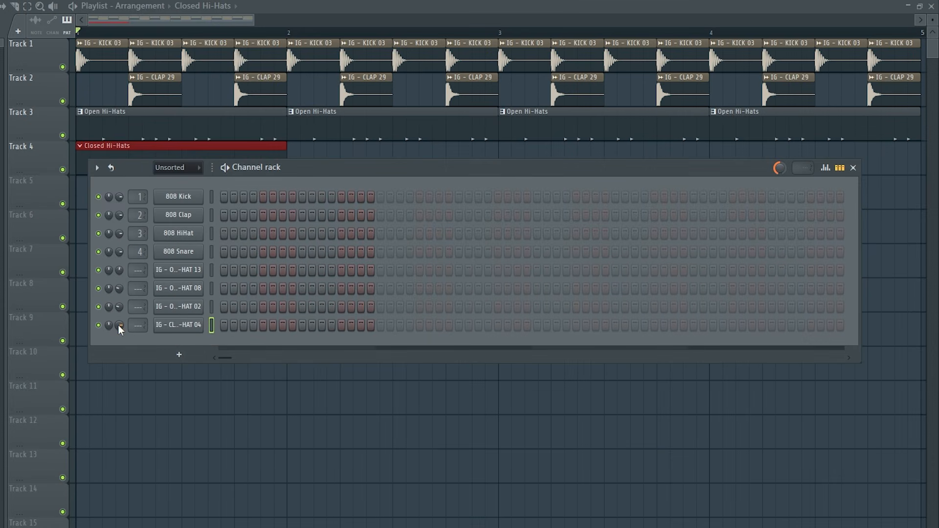
left_click_drag(222, 325, 487, 330)
key("space")
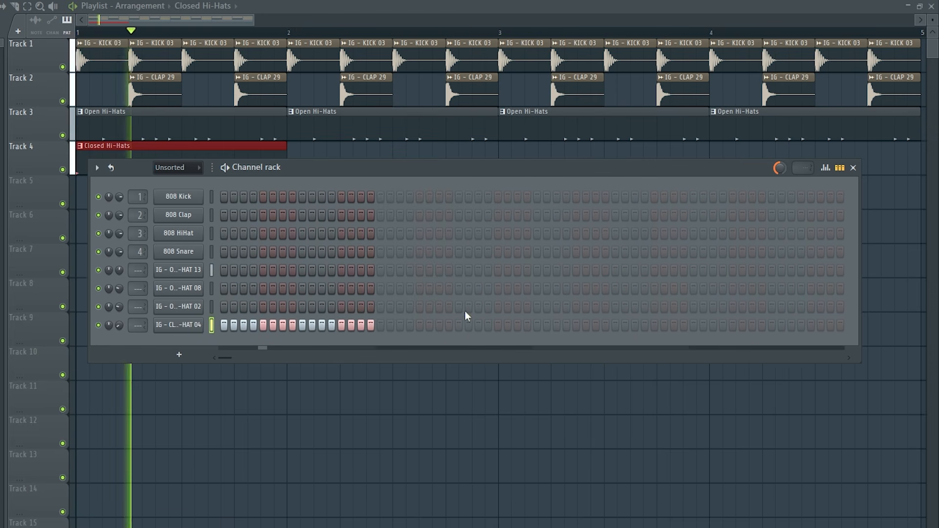
key("space")
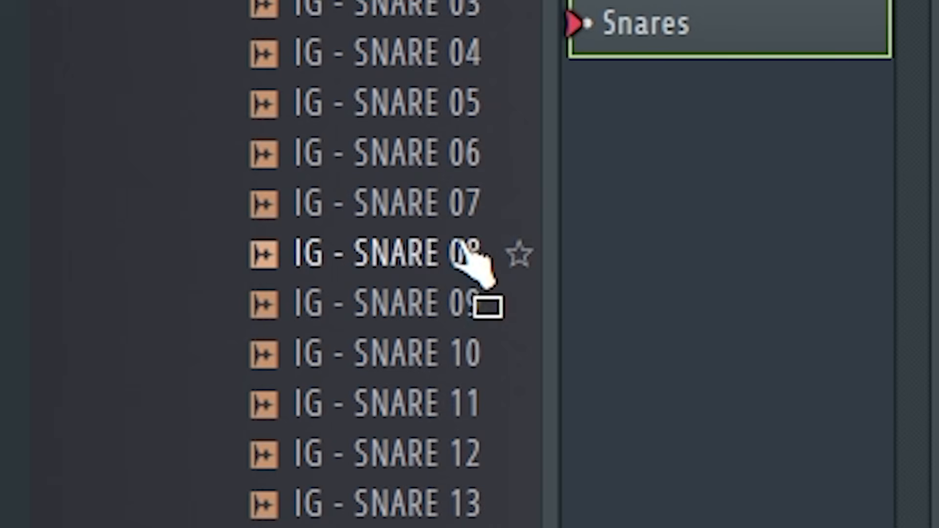
Add IG - SNARE 08 to the Snares pattern with hits on steps 14 and 16, and audition it
left_click(462, 250)
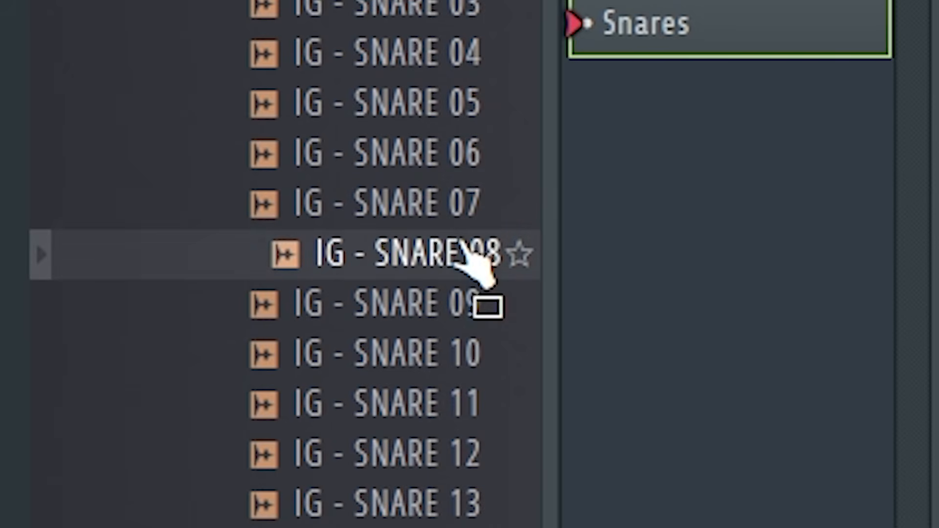
left_click_drag(379, 249, 188, 346)
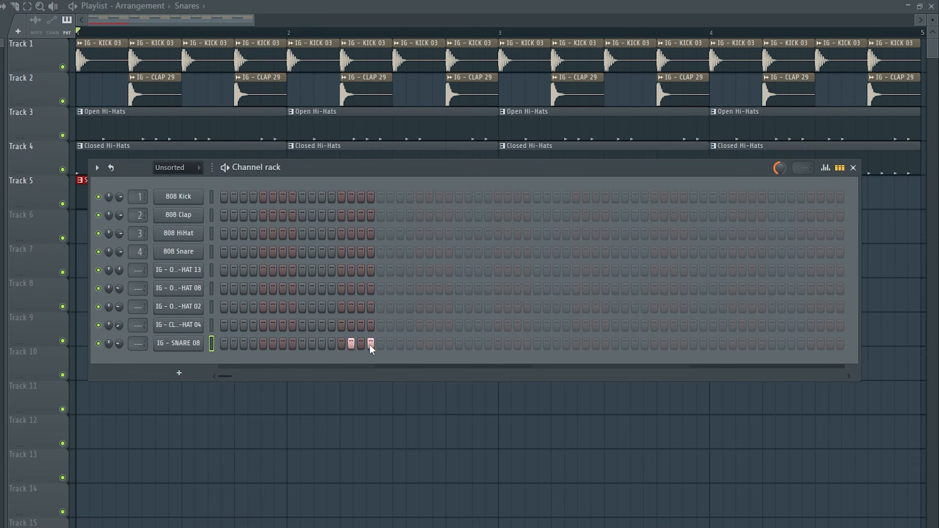
key("space")
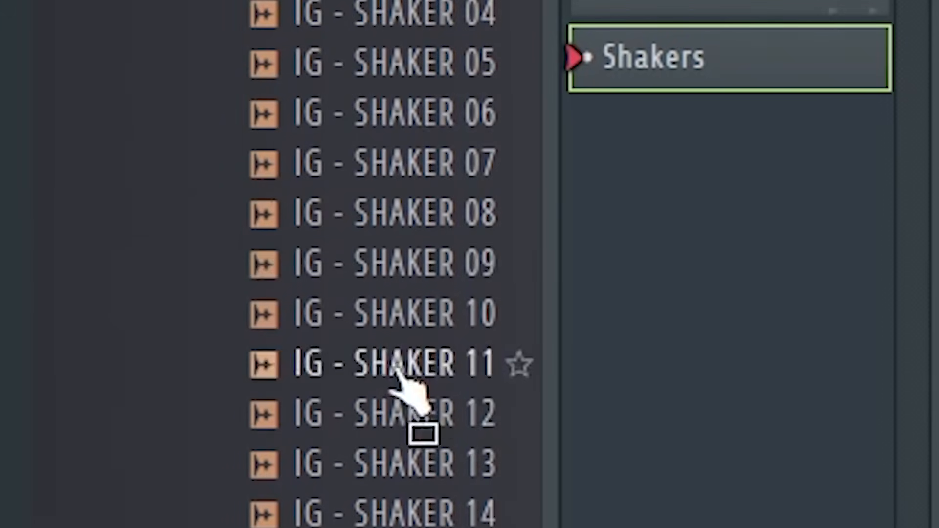
Add IG - SHAKER 09 to the Shakers pattern on every step except 1, 5, 9 and 13, and lower its volume
left_click_drag(393, 266, 150, 356)
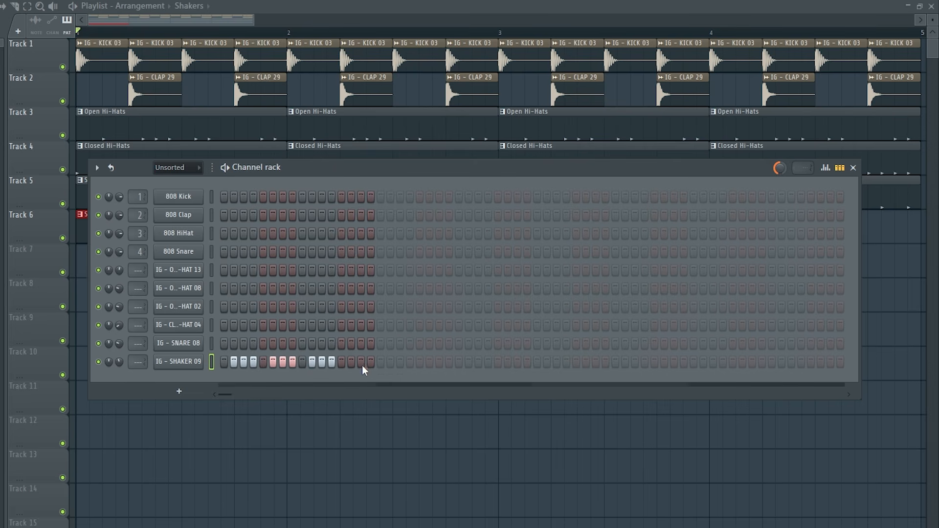
key("space")
left_click_drag(118, 362, 119, 379)
key("space")
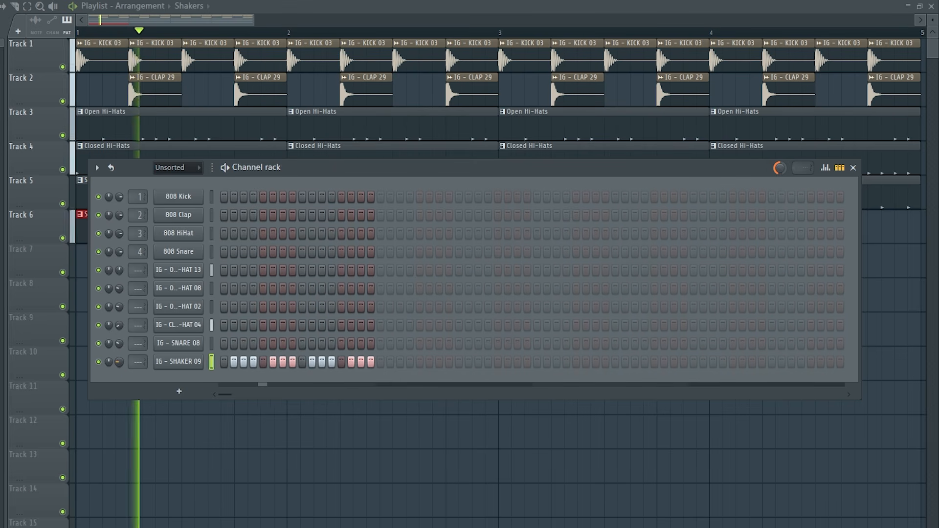
key("space")
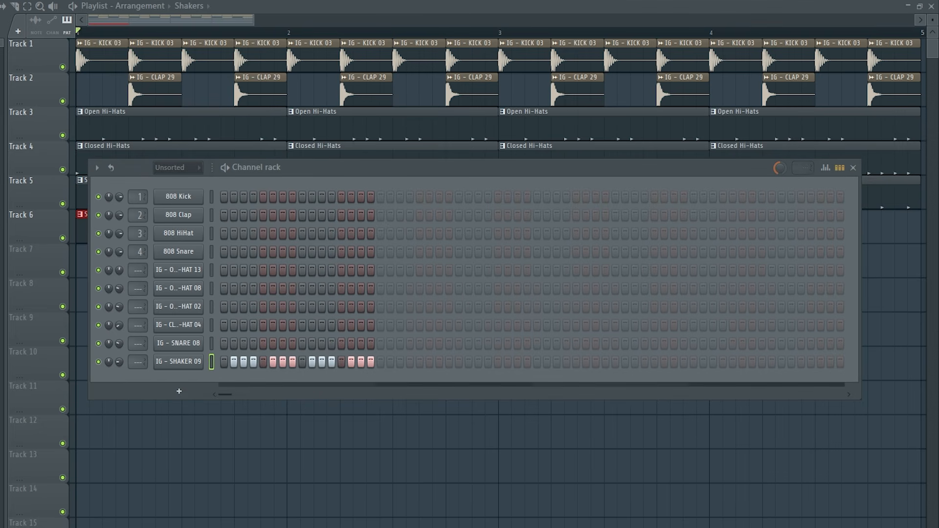
Add IG - SHAKER 04 as a new channel with hits on steps 1, 5, 9 and 13, and listen to the result
left_click_drag(181, 383, 180, 383)
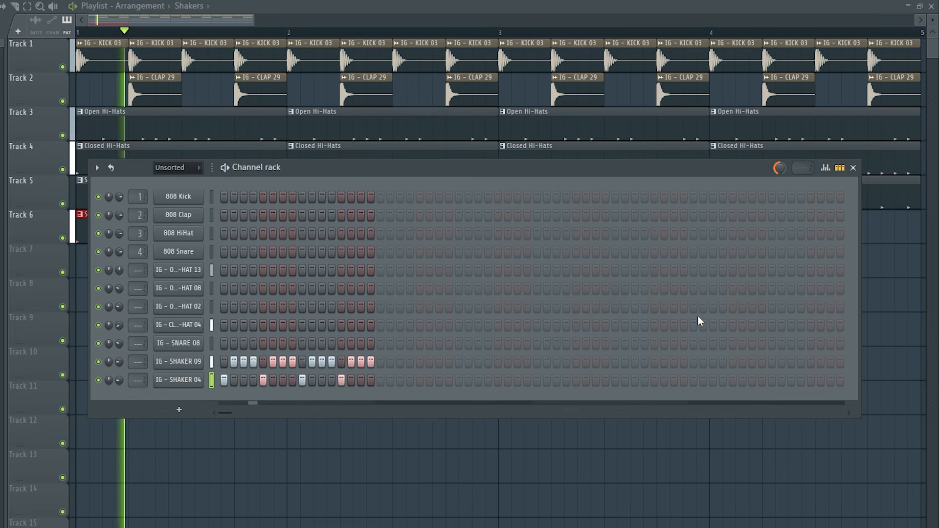
key("space")
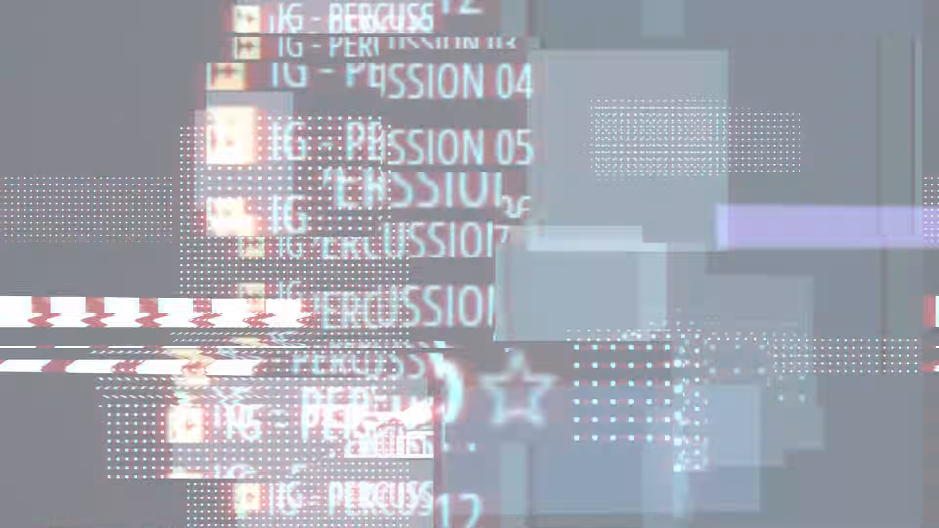
Add IG - PERCUSSION 08 to the Percussion pattern with hits on steps 1, 4 and 7, and play the arrangement
left_click_drag(440, 255, 419, 283)
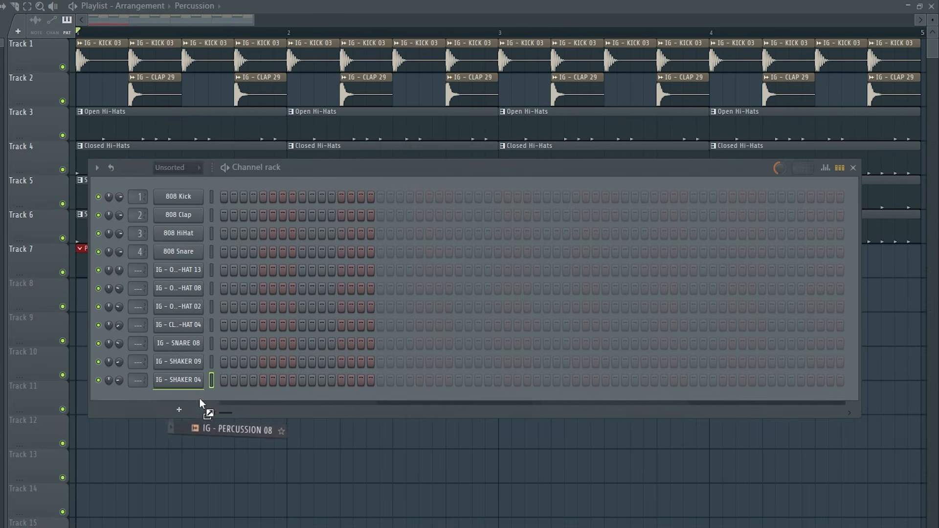
left_click_drag(200, 401, 199, 403)
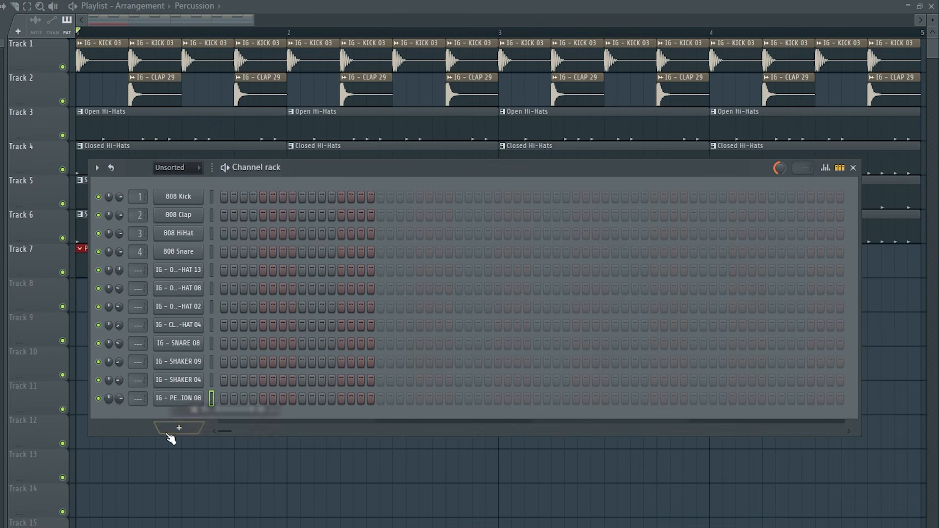
left_click(283, 400)
key("space")
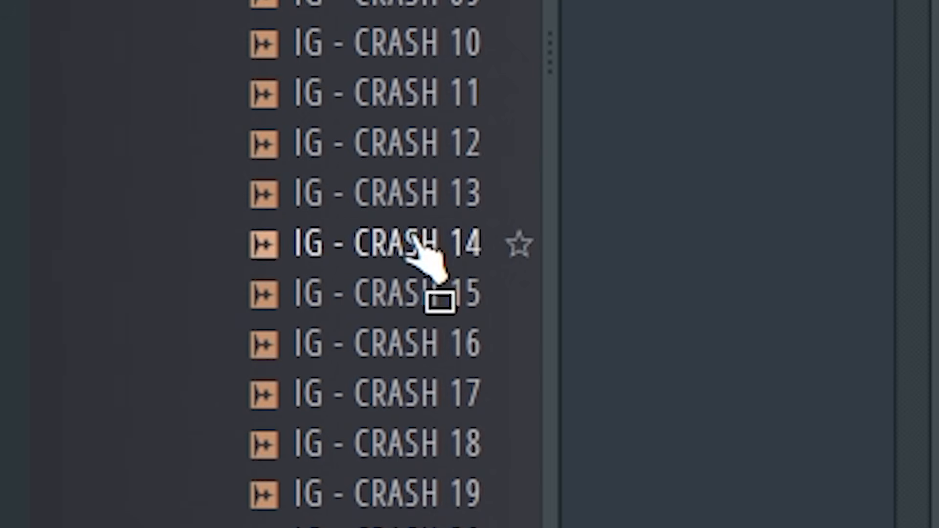
Place the IG - CRASH 14 sample at the start of Track 8 and lower its channel volume while playing the arrangement
left_click(407, 242)
left_click_drag(403, 239, 87, 299)
double_click(159, 291)
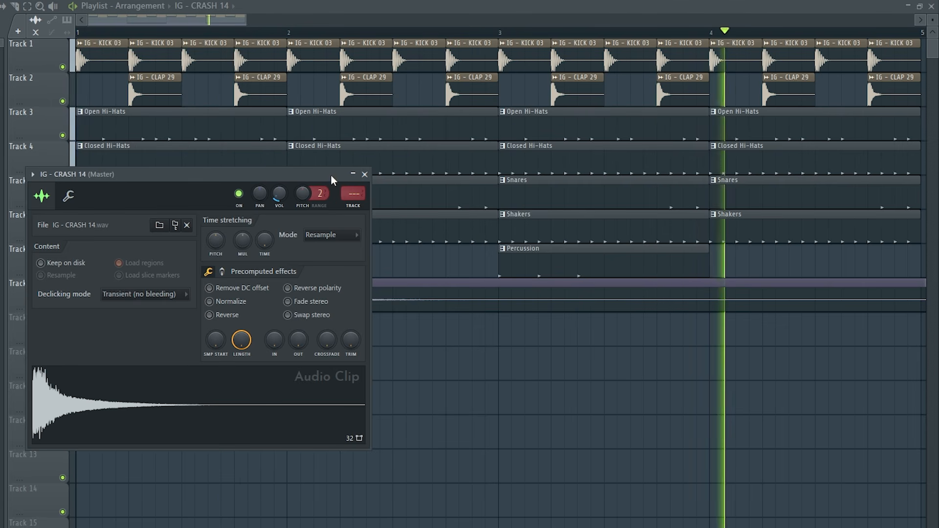
key("space")
left_click(365, 174)
Look through the Infinity Groove pack's one-shot and loop samples, and view its product page description
scroll(373, 235, "down", 3)
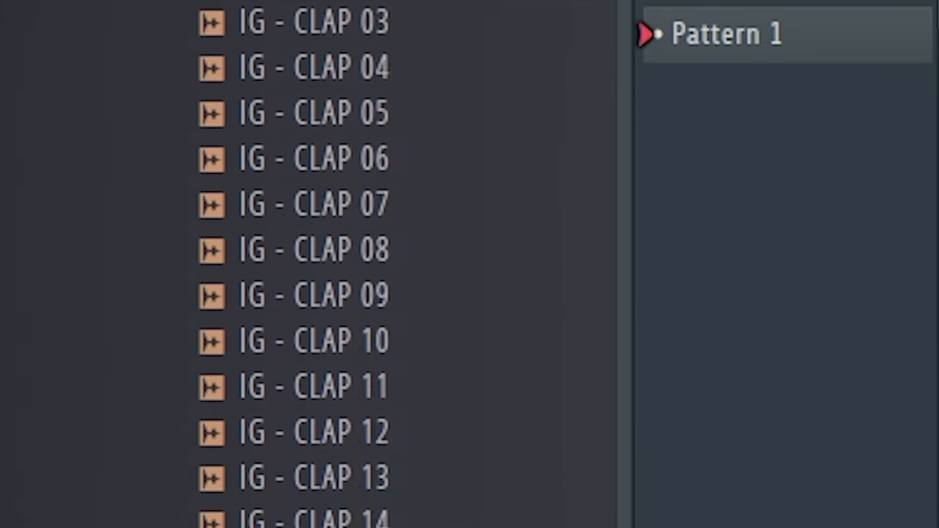
scroll(313, 196, "down", 10)
scroll(356, 264, "down", 20)
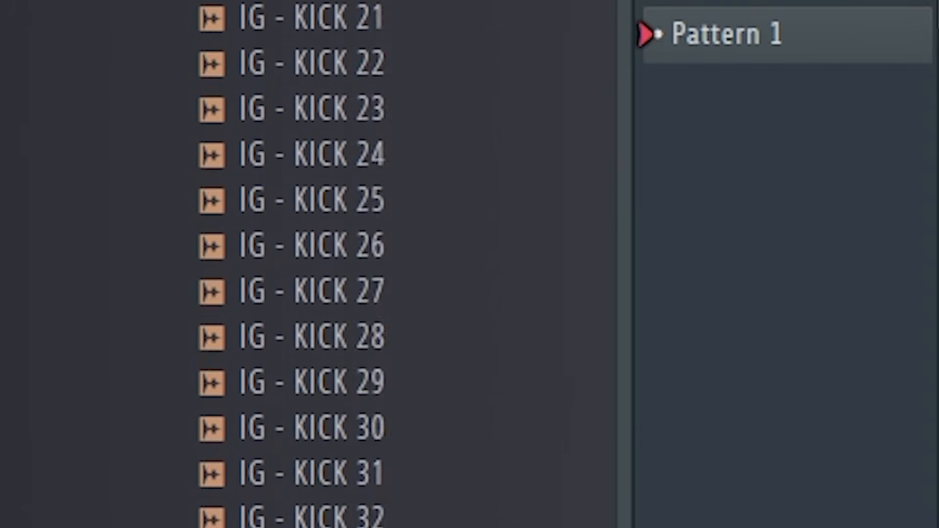
scroll(313, 264, "down", 20)
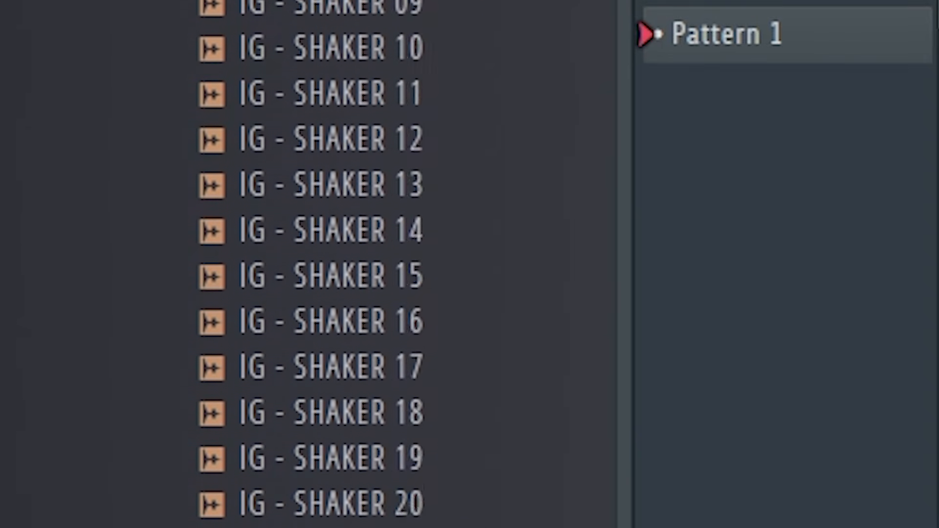
scroll(313, 264, "down", 20)
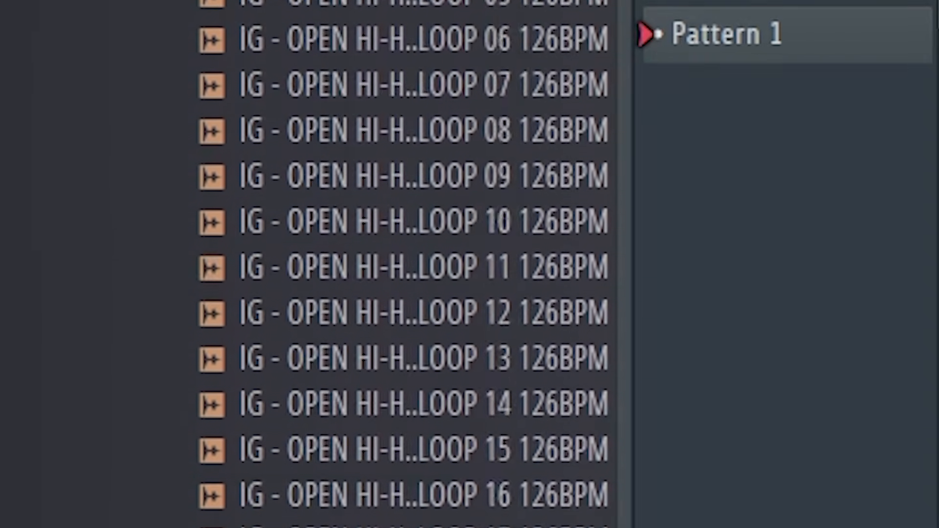
scroll(313, 265, "down", 5)
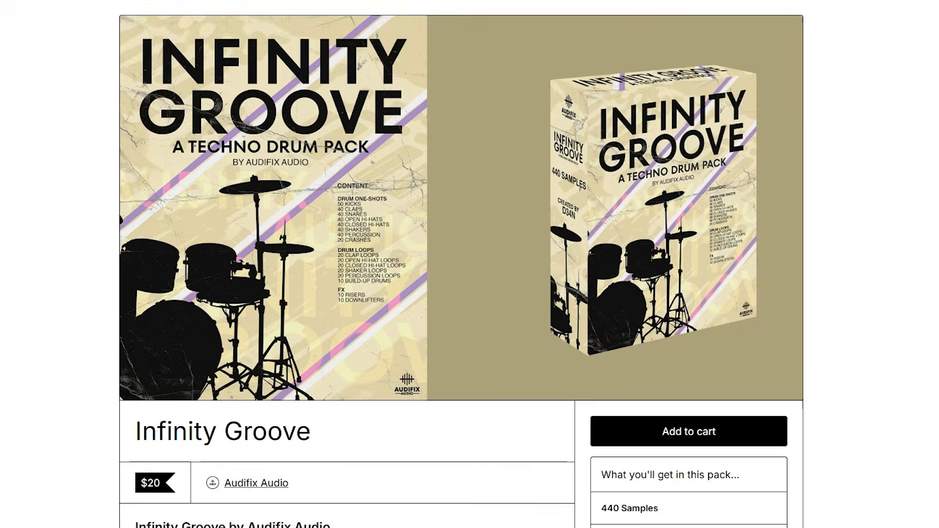
scroll(459, 264, "down", 3)
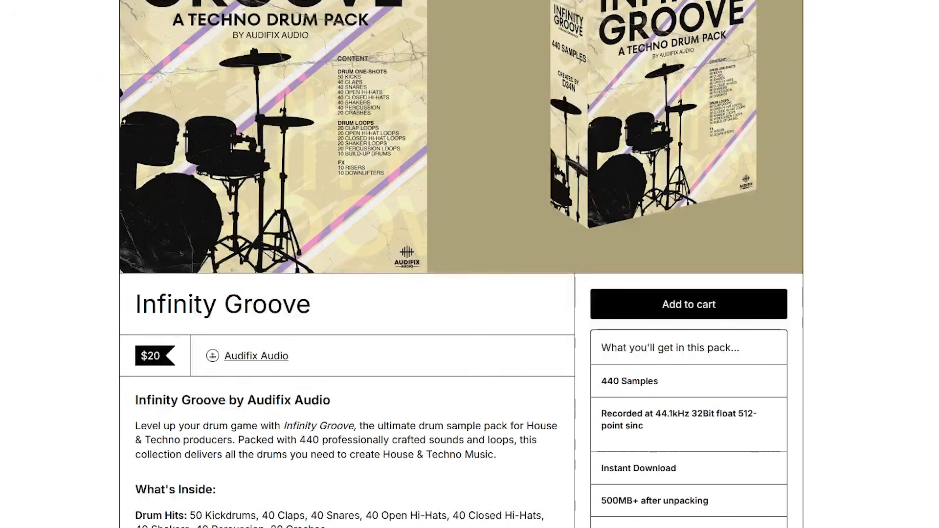
Review the Infinity Groove product page description and apply a discount code to the pack in the cart
scroll(461, 264, "down", 5)
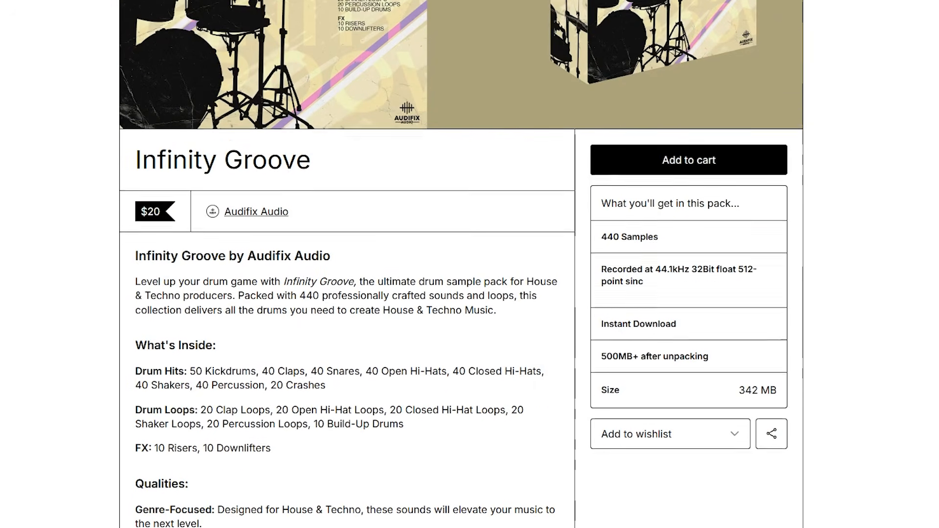
scroll(347, 264, "down", 6)
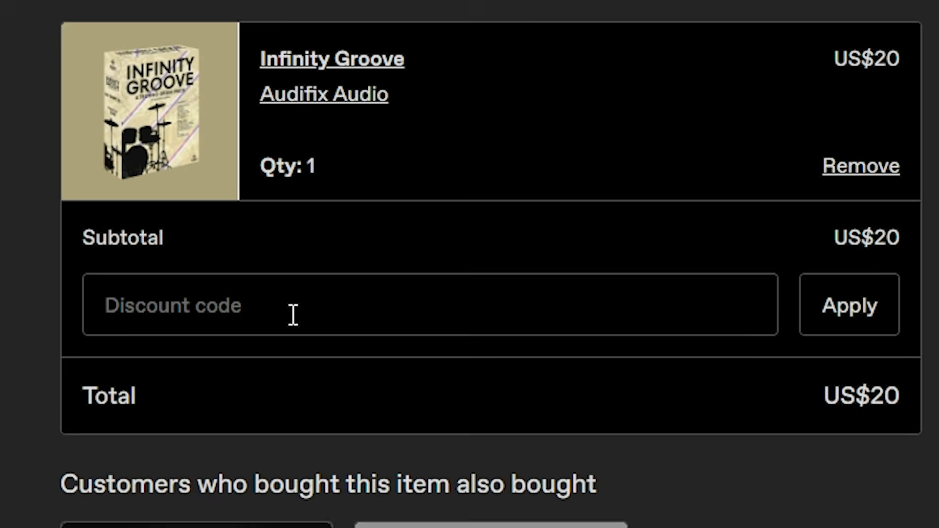
left_click(293, 304)
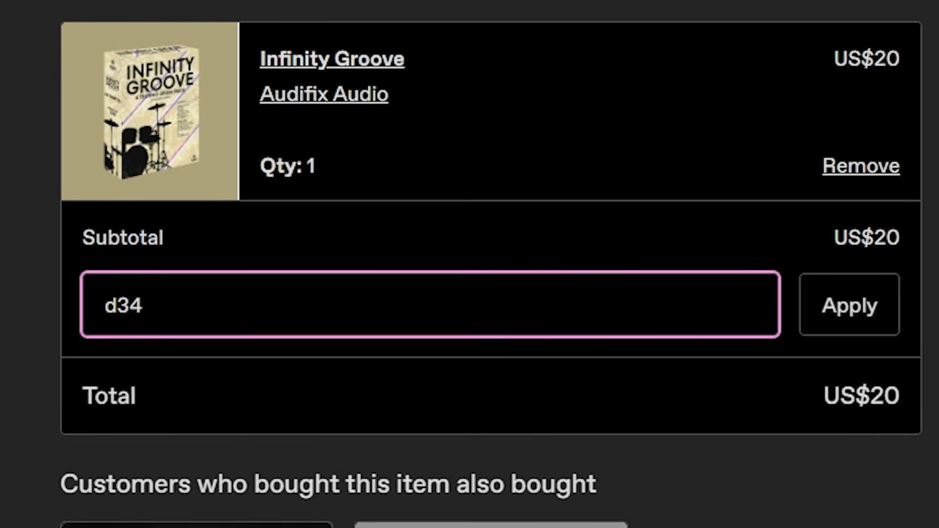
left_click(873, 322)
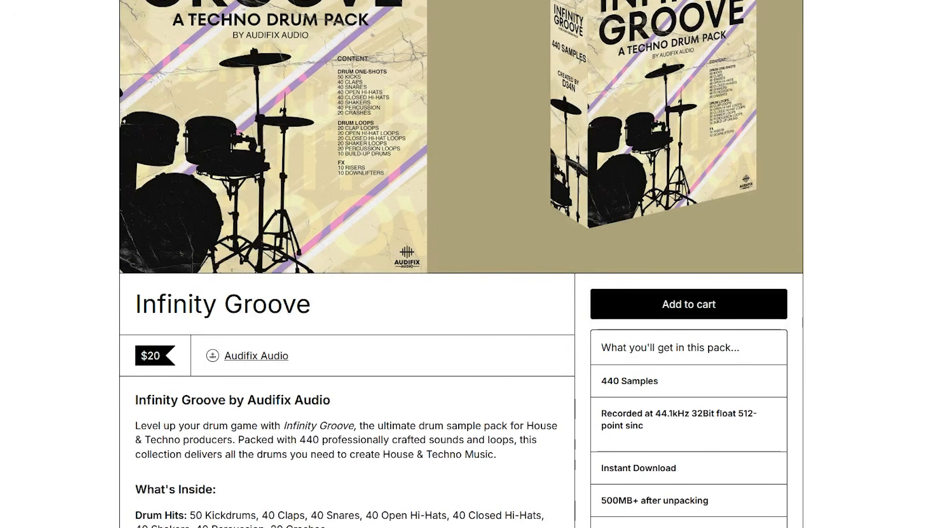
scroll(461, 264, "down", 5)
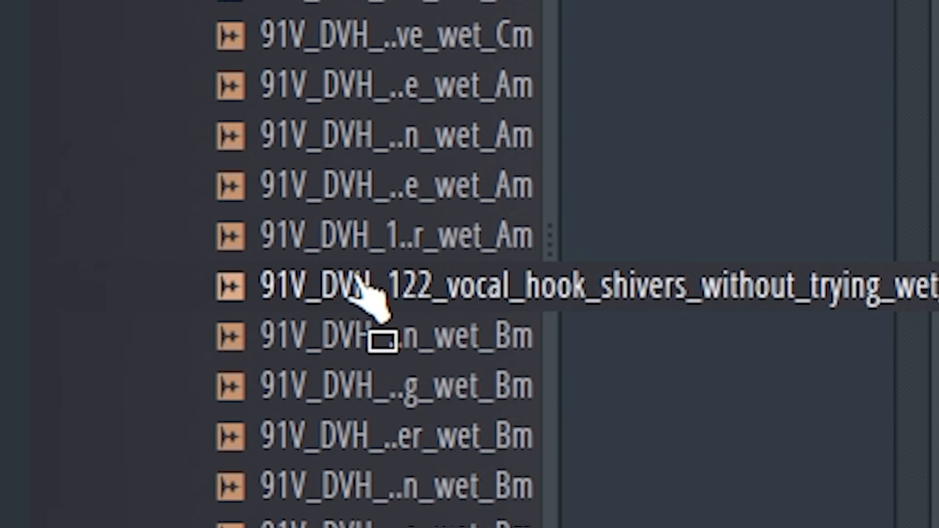
Place the 91V_DVH_122_vocal_hook_shivers_without_trying_wet_Am sample on Track 9 and set its time-stretching mode to Stretch
left_click(356, 280)
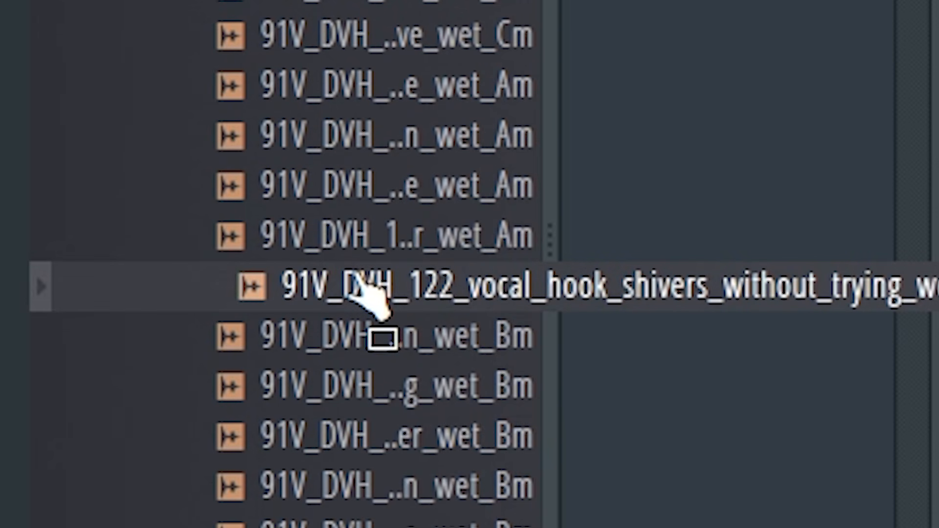
left_click_drag(357, 276, 222, 334)
scroll(192, 335, "down", 3)
double_click(223, 334)
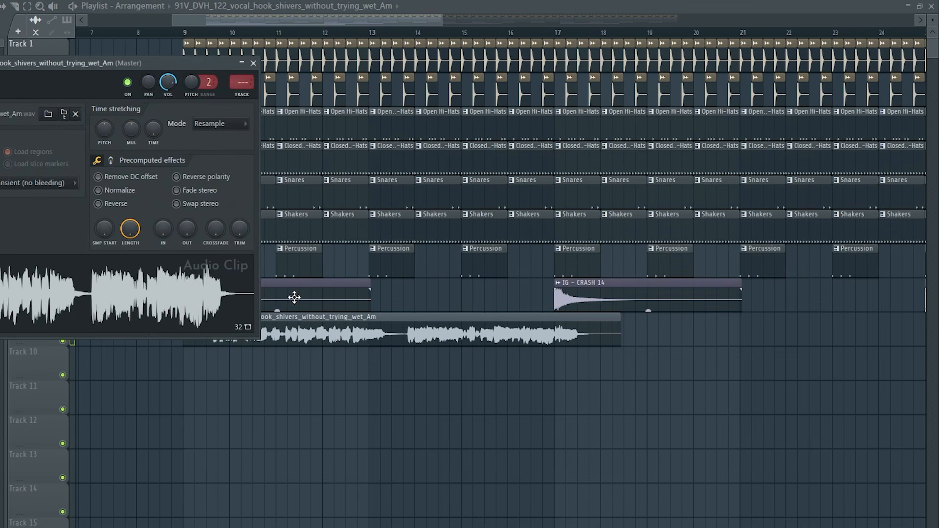
left_click(224, 125)
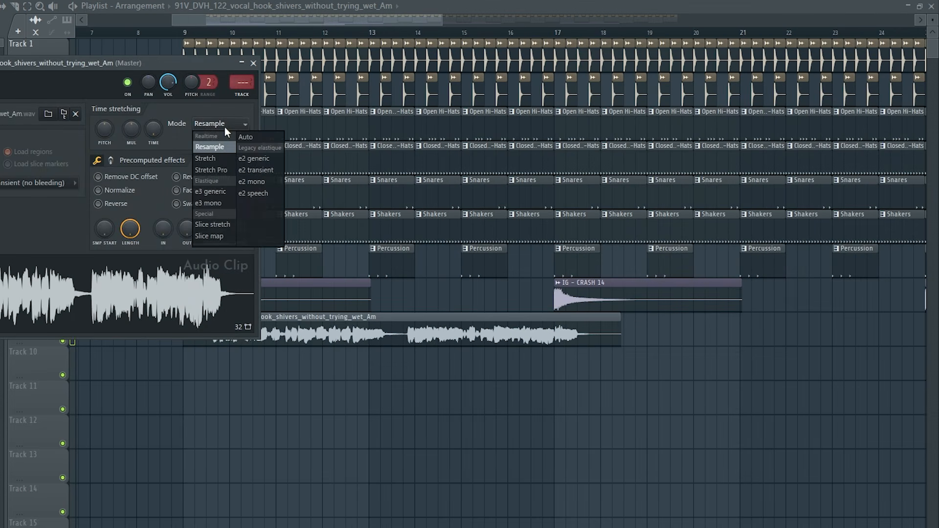
left_click(206, 157)
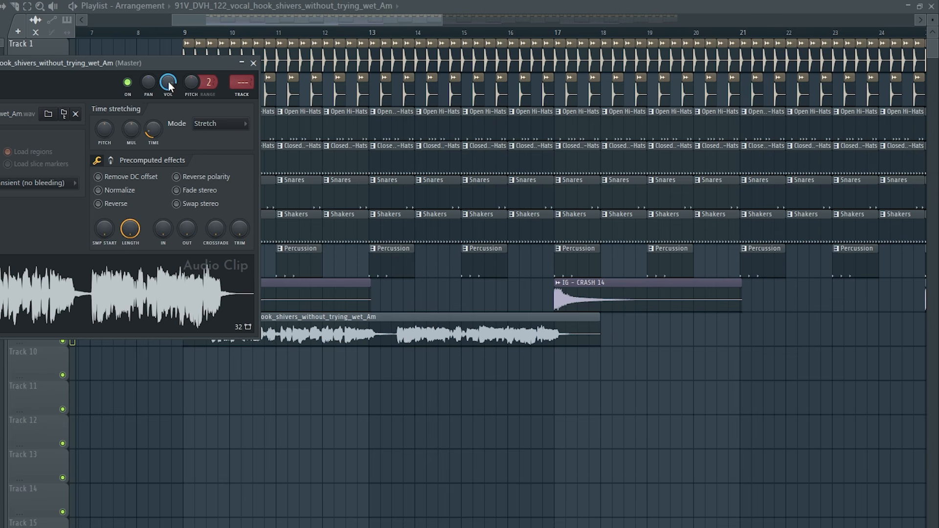
Move the vocal clip on Track 9 to start at bar 8 and lower its channel volume while playing the arrangement
left_click(254, 63)
scroll(390, 329, "up", 3)
left_click_drag(390, 330, 288, 332)
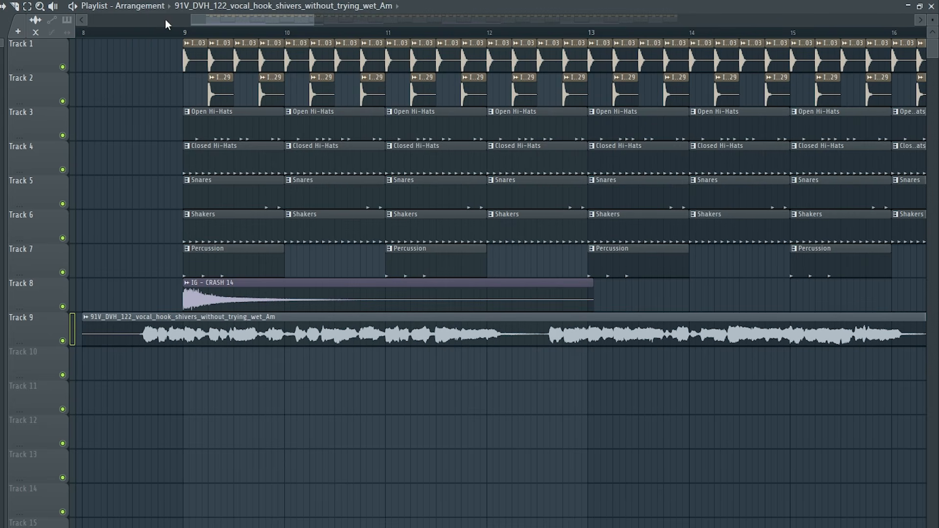
key("space")
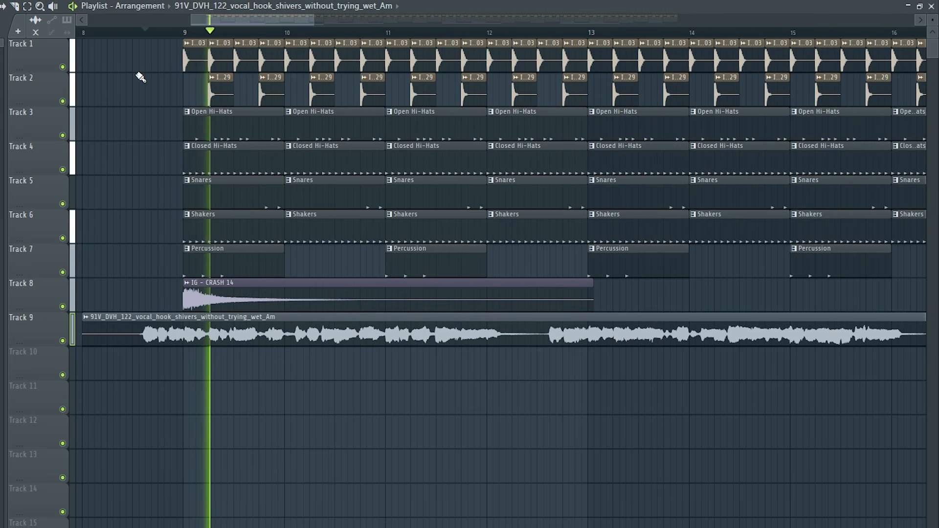
scroll(398, 342, "down", 3)
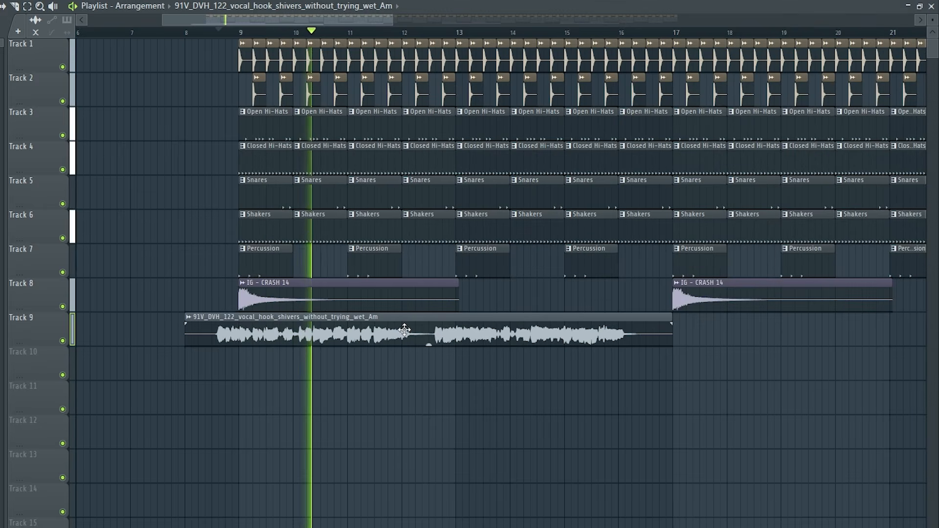
double_click(429, 337)
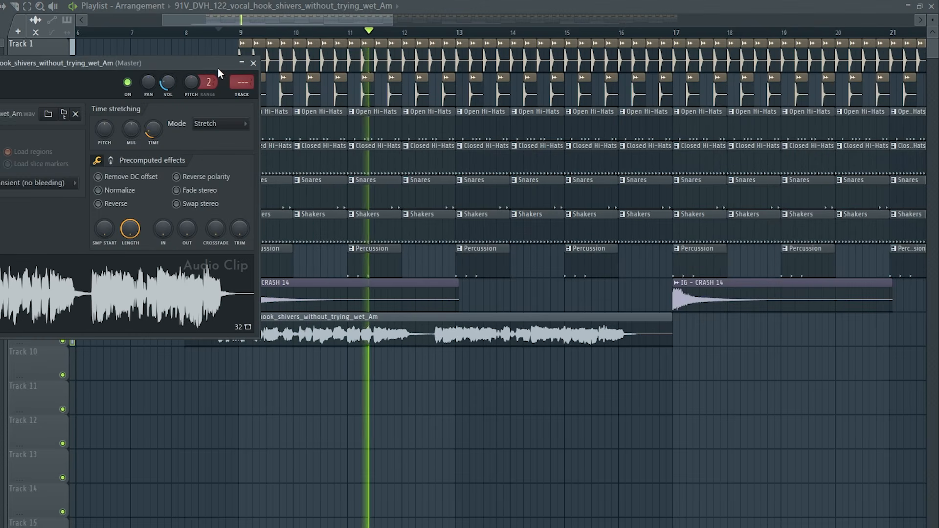
key("space")
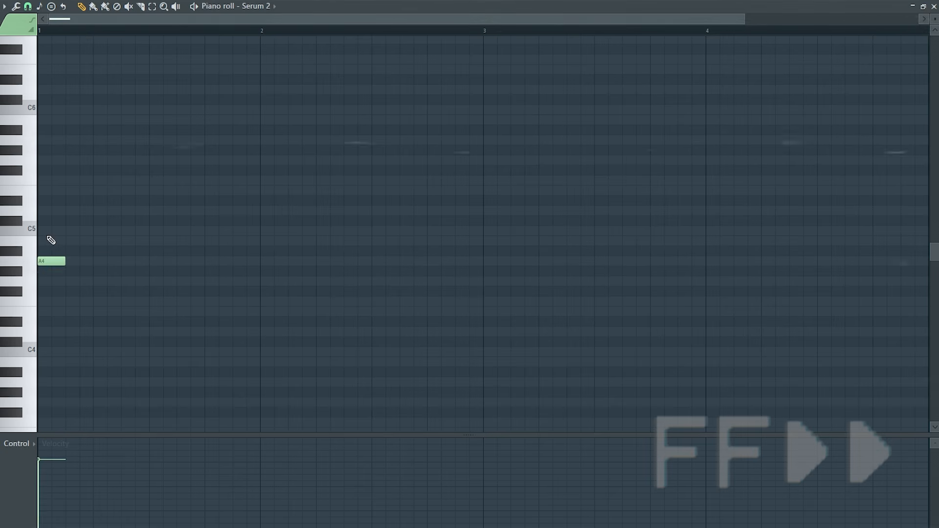
Add C5 and E5 above the A4 note in the Serum 2 piano roll and extend the chord to two bars
left_click(51, 230)
left_click(52, 190)
key("ctrl+a")
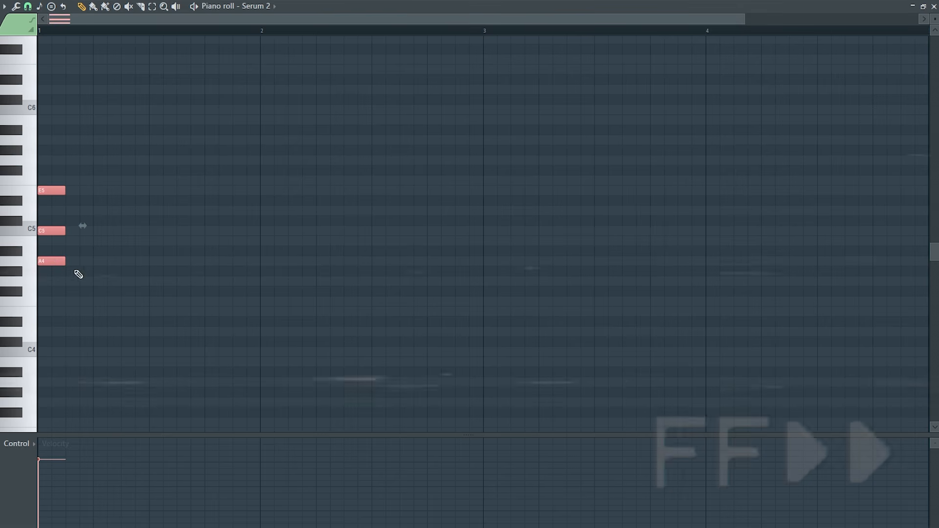
left_click_drag(64, 261, 486, 281)
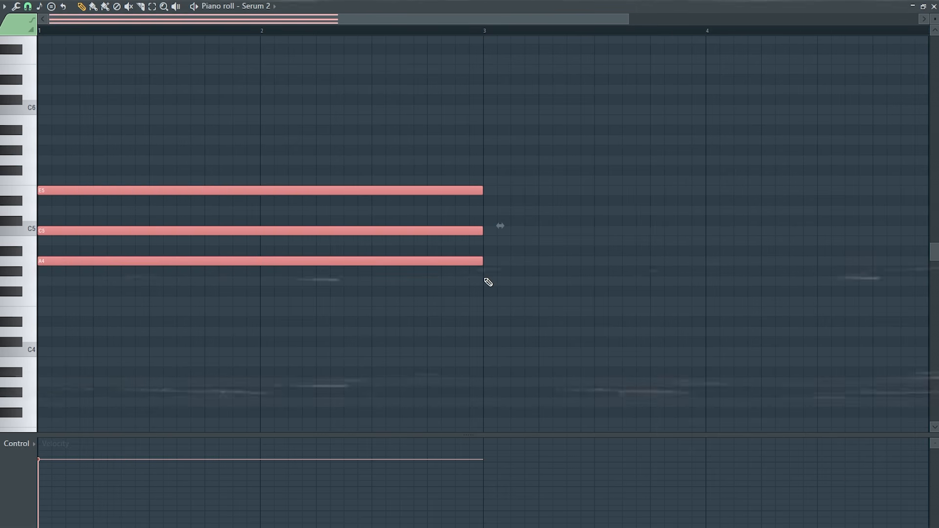
Add a two-bar chord of G4, B4 and D5 starting at bar 3
left_click(486, 281)
left_click(486, 241)
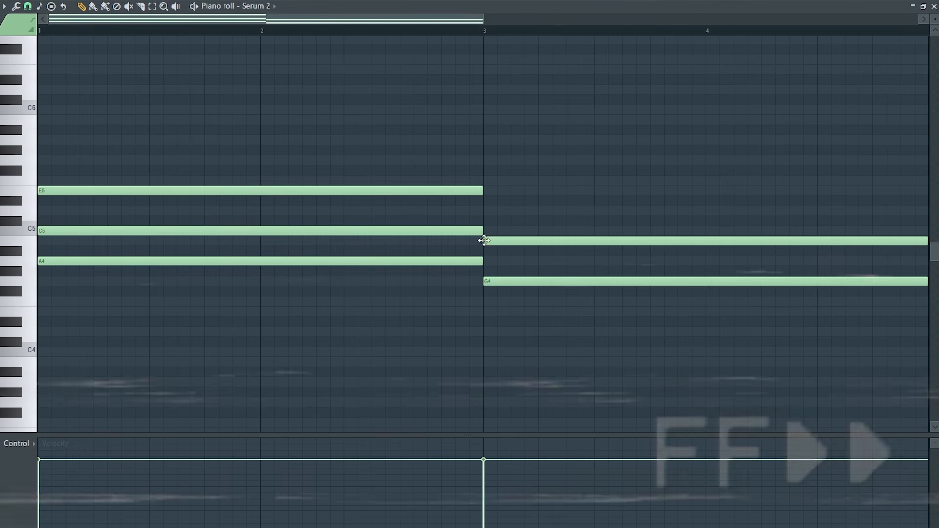
left_click(489, 209)
Add two-bar chords of F4, A4 and C5 at bar 5 and G4, B4 and D5 at bar 7, and play them
left_click_drag(483, 20, 920, 42)
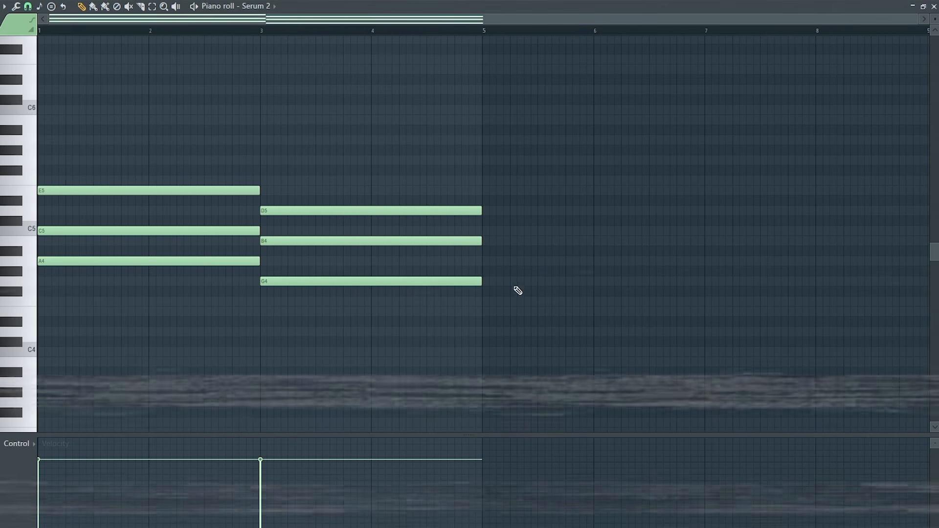
left_click(489, 301)
left_click(489, 261)
left_click(487, 230)
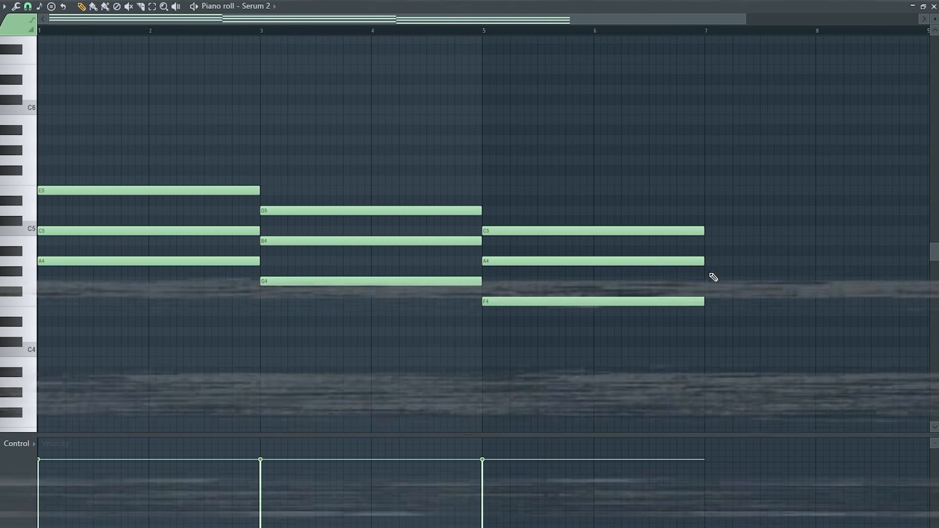
left_click(713, 282)
left_click(713, 241)
left_click(719, 211)
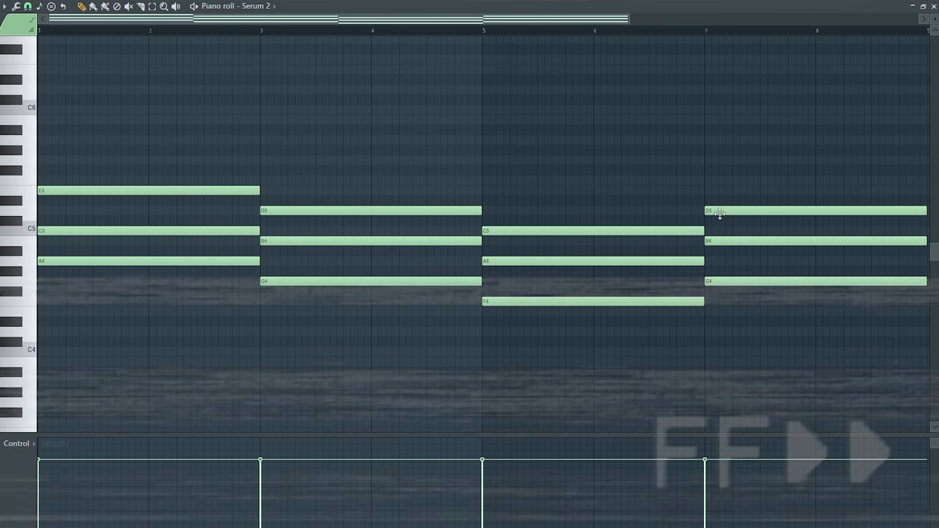
key("space")
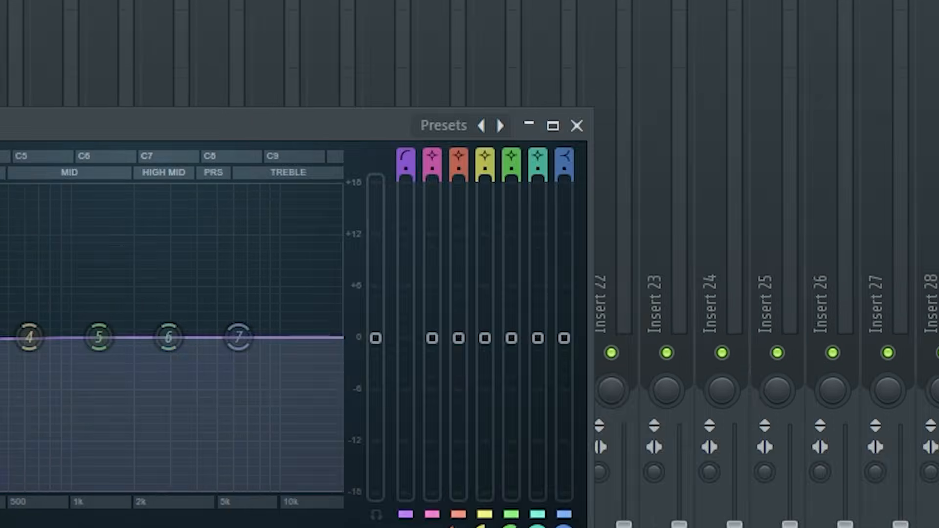
Set band 1 of the Serum 2 track's Parametric EQ 2 to a steep high-pass cut at about 220 Hz
right_click(30, 336)
left_click(264, 341)
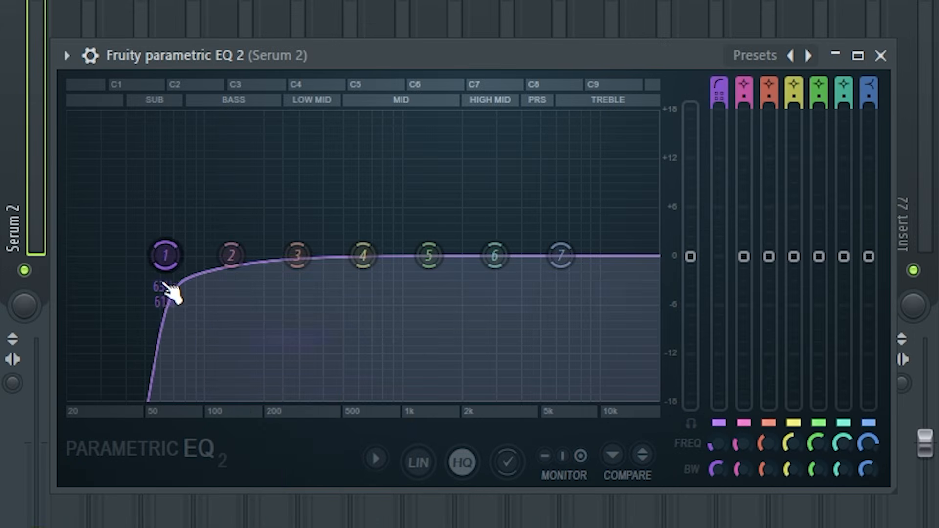
left_click_drag(166, 272, 263, 272)
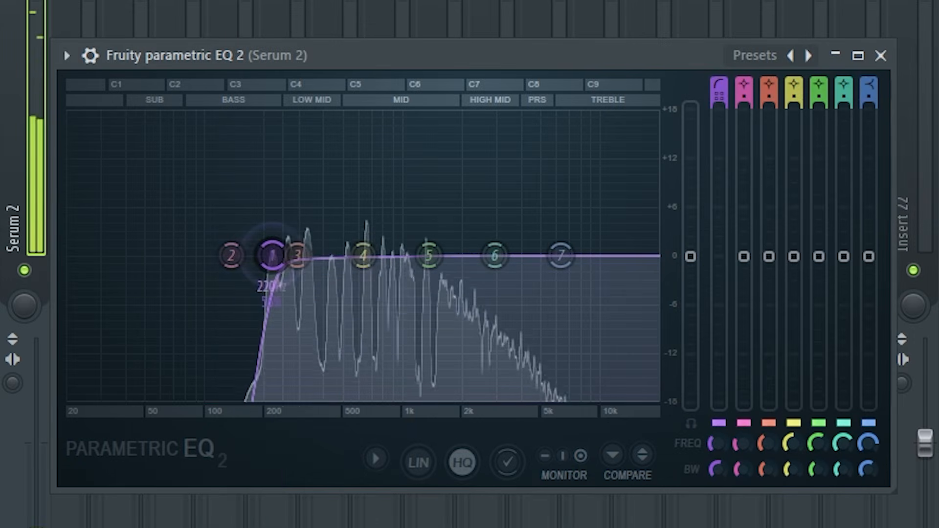
Set EQ band 7 to Low pass, lower its frequency to just below band 5, and close the equalizer
right_click(561, 255)
mouse_move(606, 320)
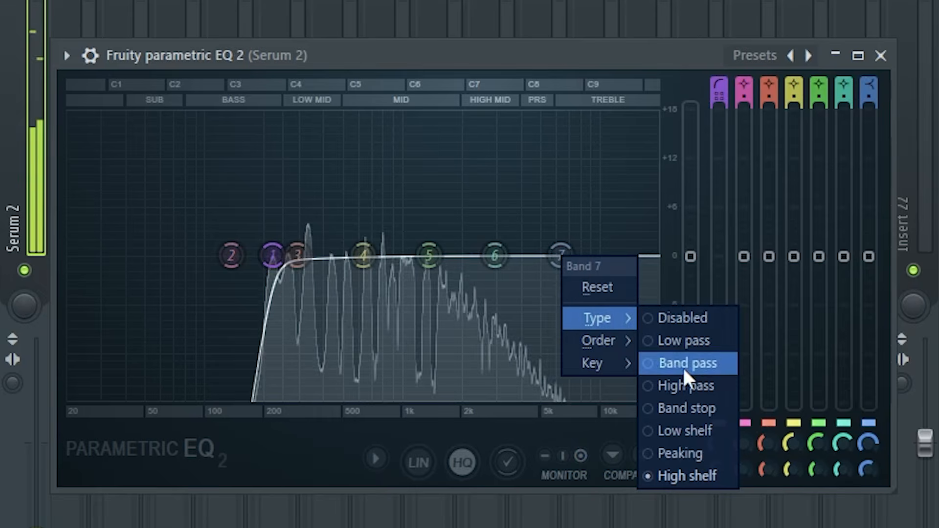
left_click(676, 335)
left_click_drag(561, 255, 461, 256)
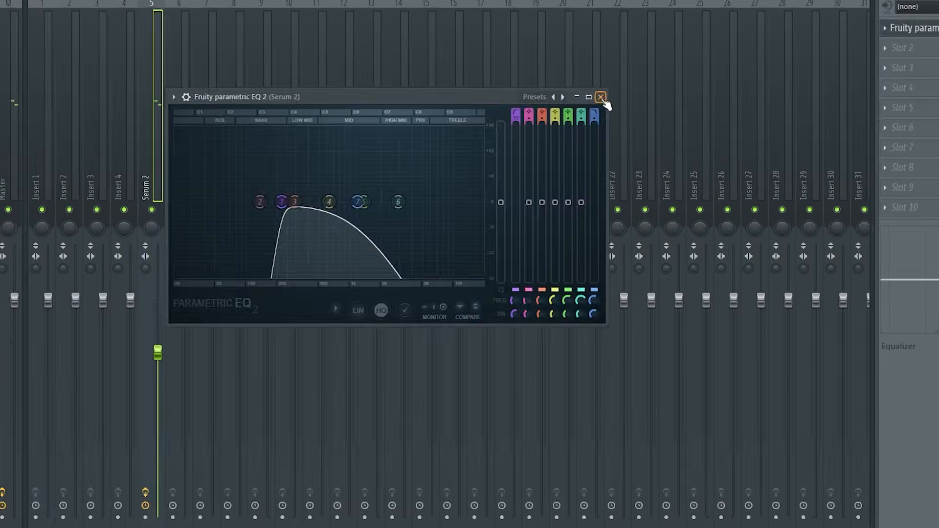
left_click(601, 98)
Add a separator before mixer Insert 25, rename that track Sidechain and give it a blue colour
right_click(692, 77)
left_click(706, 248)
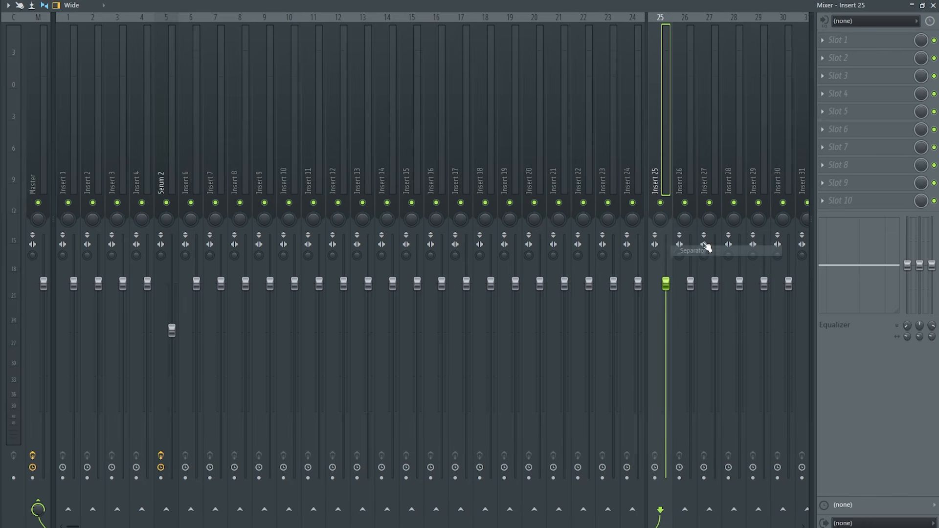
middle_click(693, 135)
type("Sidechain")
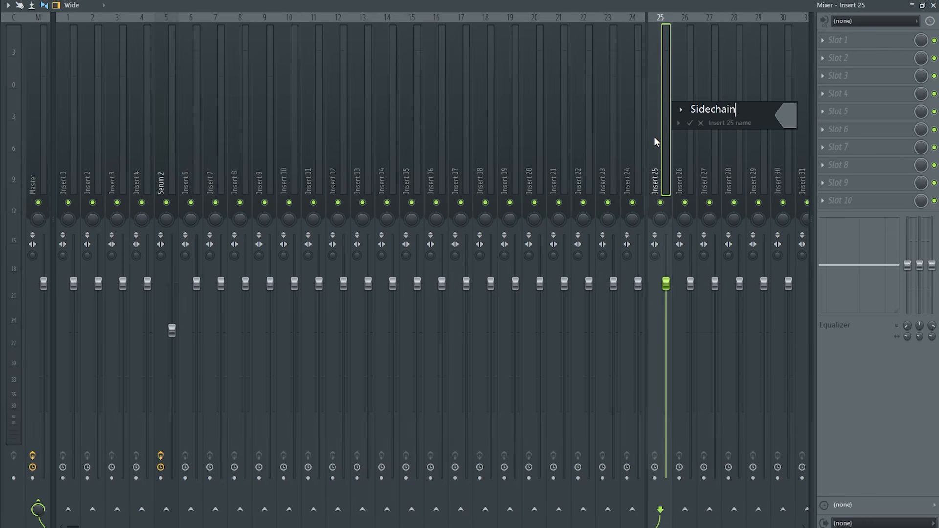
left_click(794, 116)
left_click(919, 388)
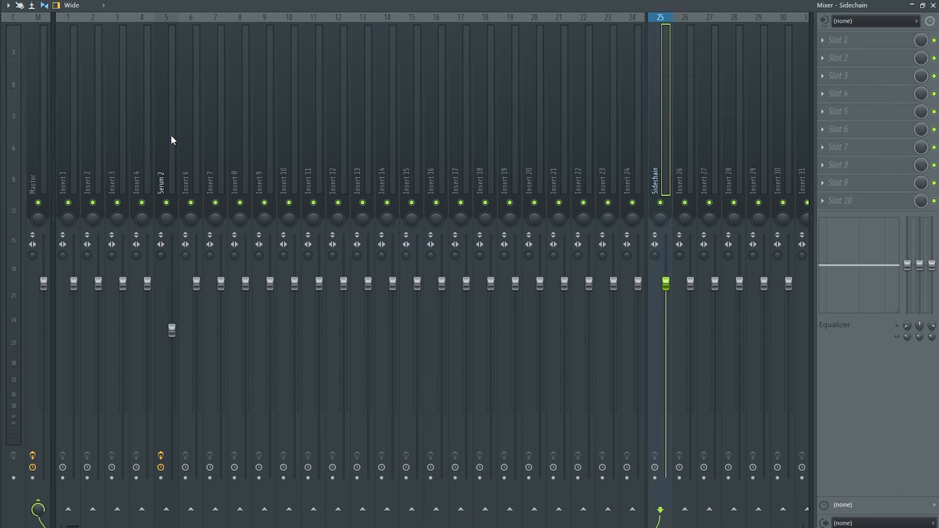
Add the Volume shaper's Sidechain mode in ShaperBox 3 on the Sidechain track, choose the fourth sidechain curve and listen
left_click(661, 101)
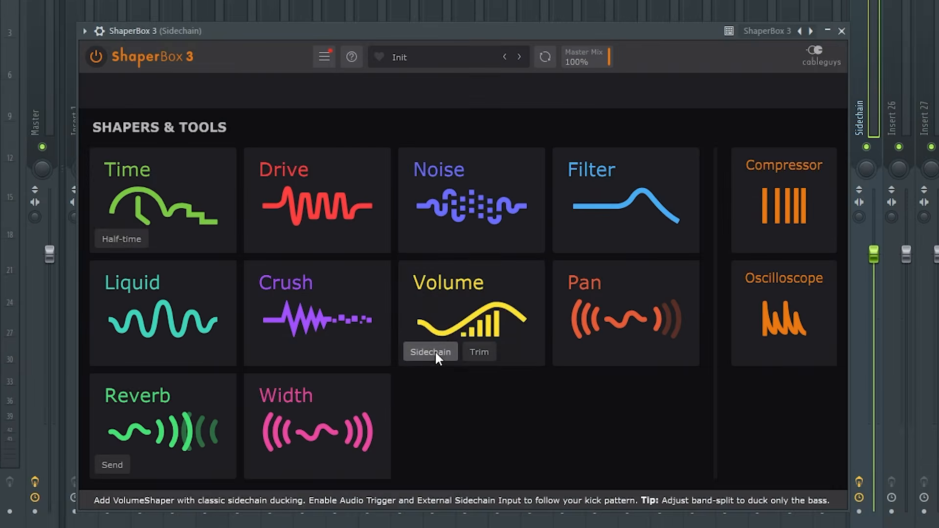
left_click(432, 349)
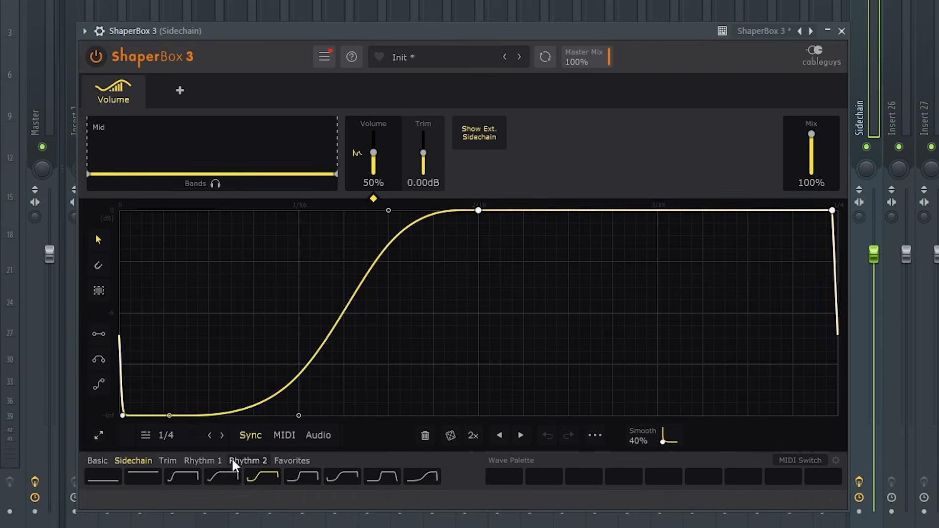
left_click(224, 473)
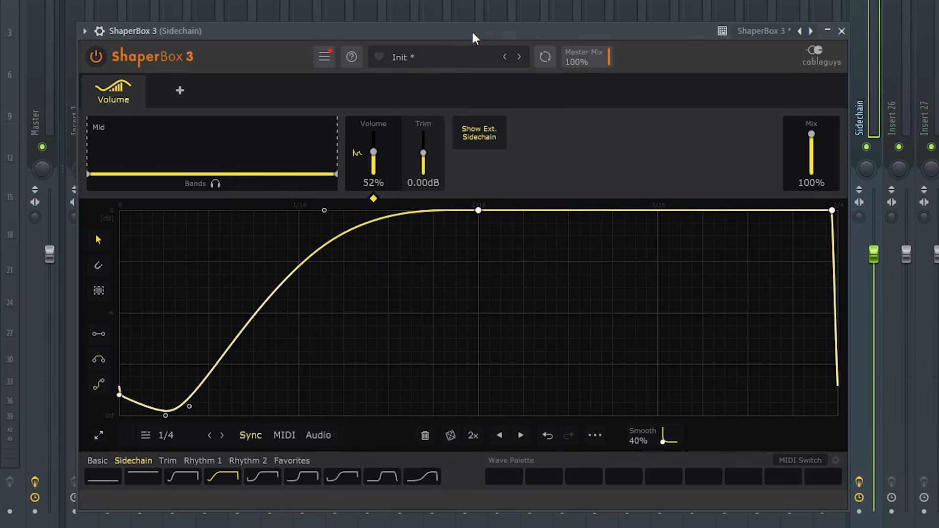
key("space")
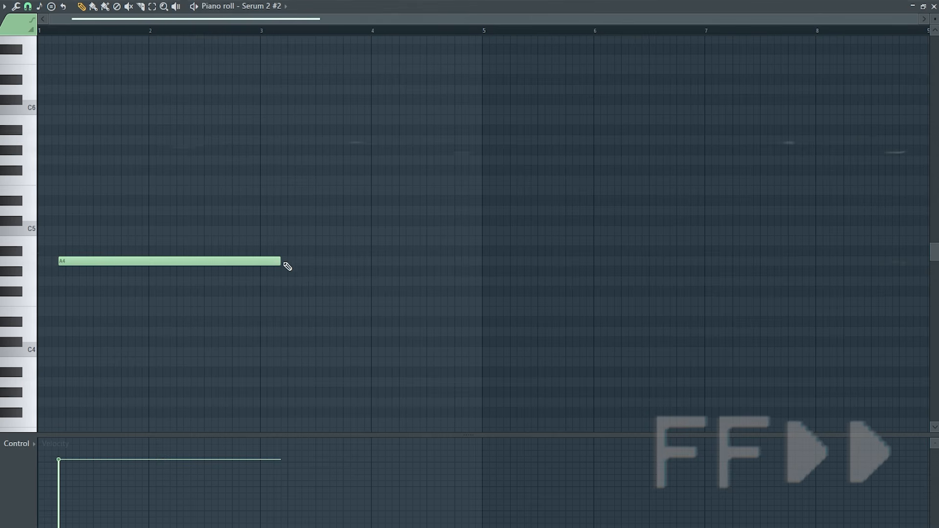
Place five short A4 notes in bar 1 of Serum 2 #2, on sixteenth steps 4, 7, 11, 14 and 16
left_click(81, 262)
left_click_drag(279, 262, 113, 263)
left_click(108, 263)
left_click(131, 262)
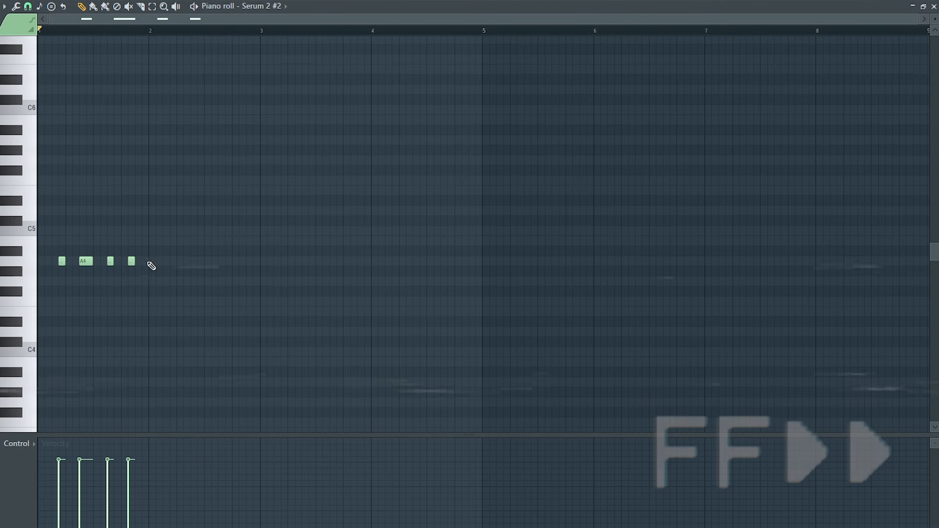
left_click(146, 261)
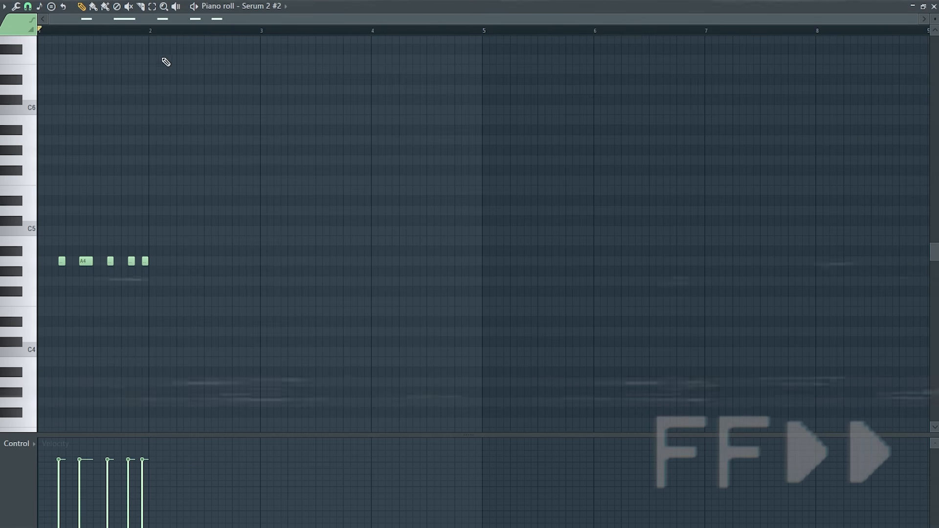
Repeat the bar 1 pattern in bar 2, and copy both bars into bars 3–4 transposed down to G4
key("ctrl+a")
key("ctrl+b")
key("ctrl+a")
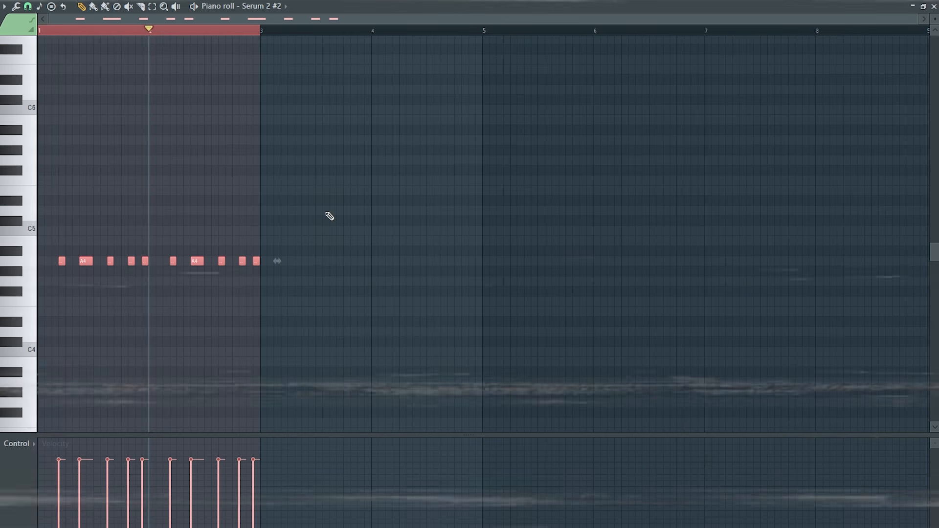
key("ctrl+b")
key("Down")
key("Down")
Copy the two-bar phrase into bars 5–6 on F4 and bars 7–8 on G4, clear the selection and play
key("ctrl+b")
key("Down")
key("Down")
key("ctrl+b")
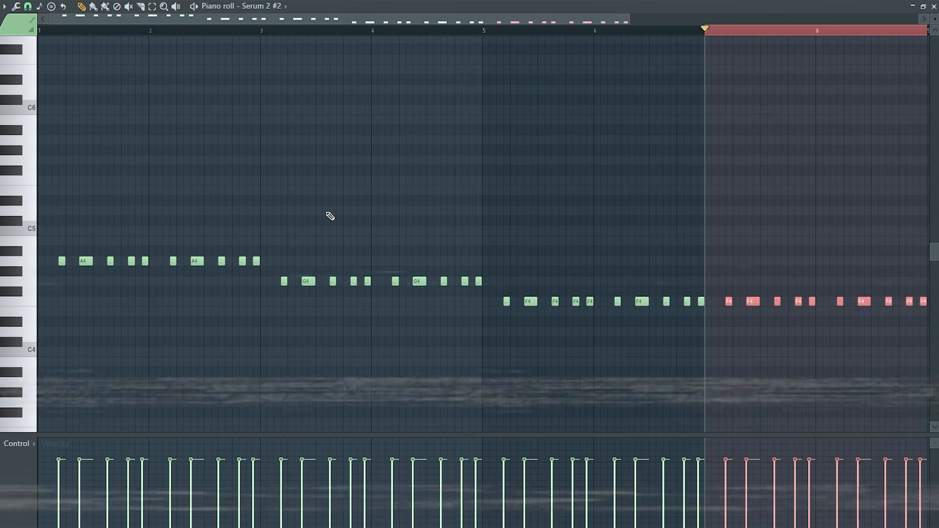
key("Up")
key("Up")
left_click_drag(705, 30, 750, 39)
left_click(706, 30)
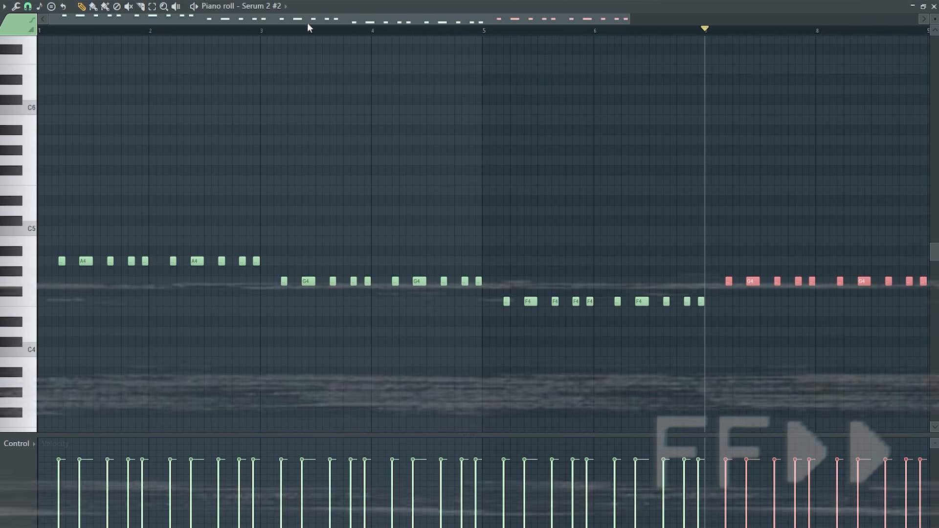
scroll(196, 147, "down", 1)
left_click(44, 31)
key("ctrl+d")
key("space")
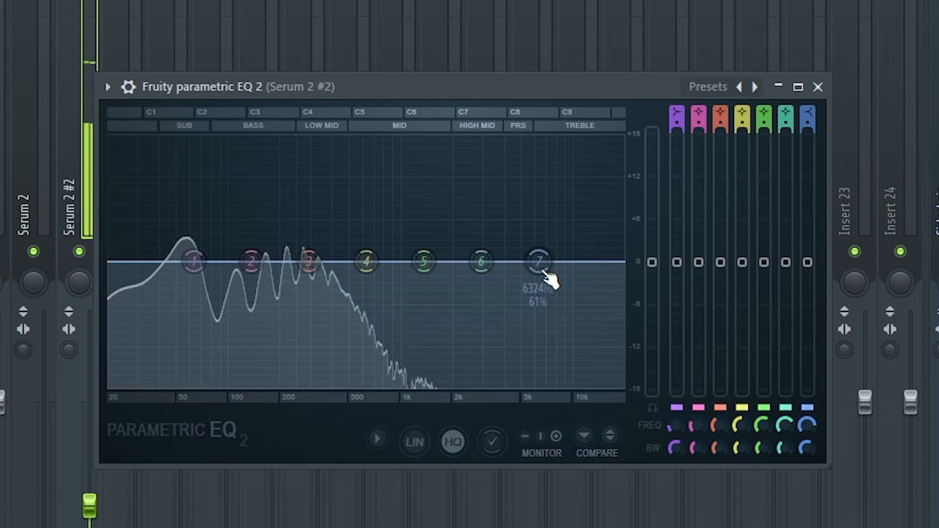
Cut the highs of Serum 2 #2 by moving EQ band 7 just below band 4 at about -15 dB, and lower band 2's frequency slightly
left_click_drag(541, 260, 361, 364)
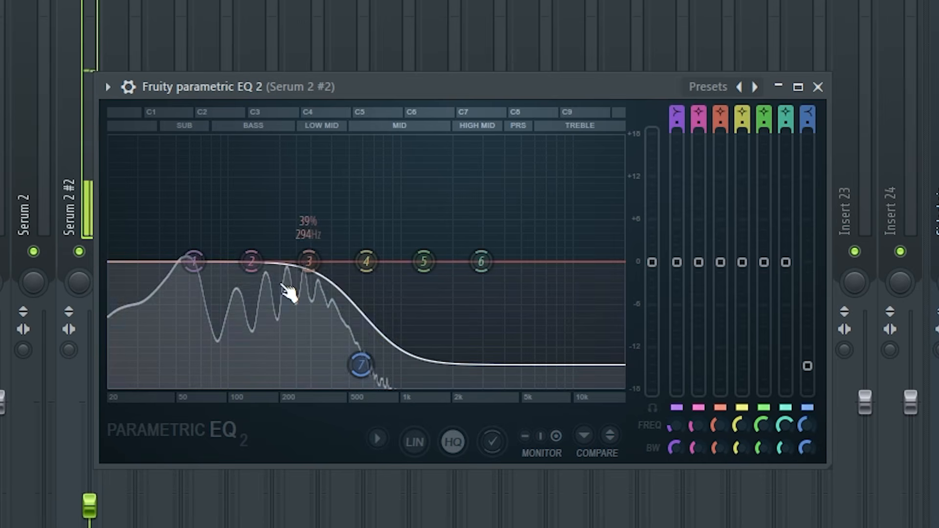
left_click_drag(251, 260, 240, 252)
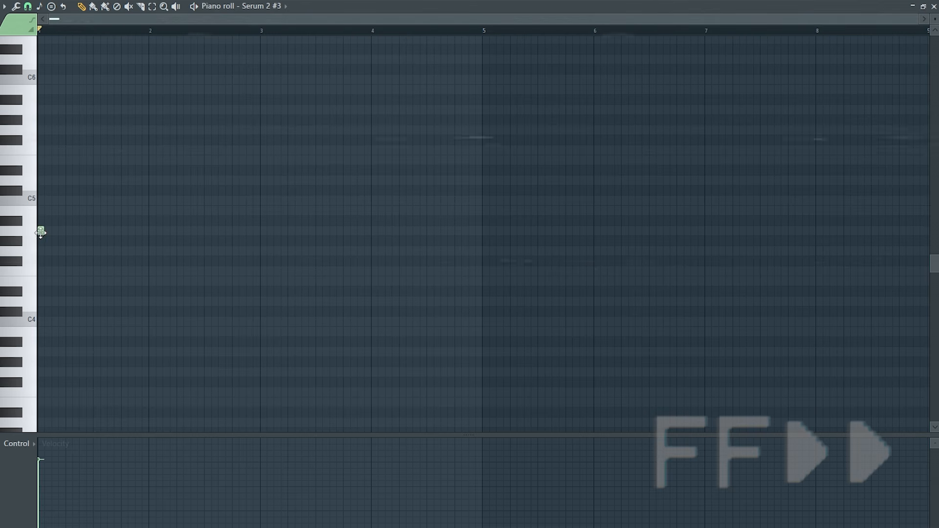
Write two-bar held notes A4, G4, F4 and G4 for Serum 2 #3, and cut its EQ band 2 to about -11 dB
left_click_drag(39, 230, 240, 230)
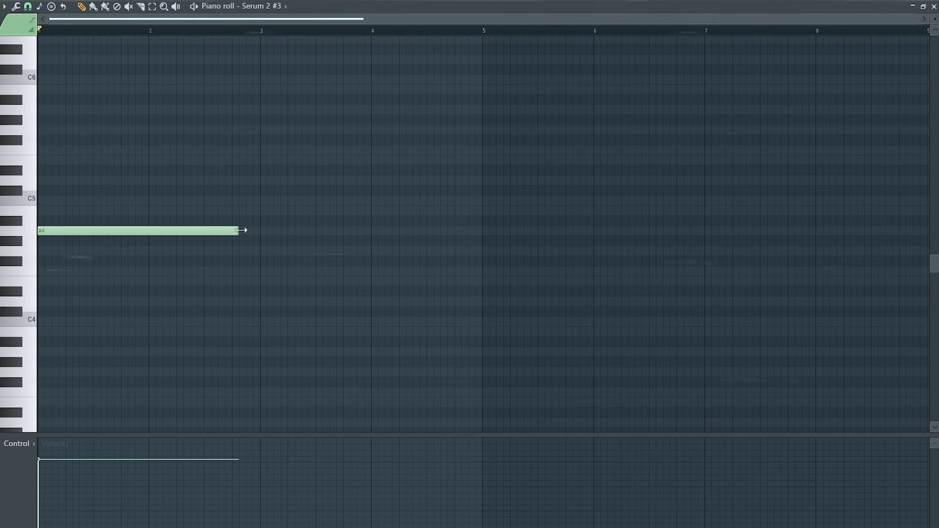
left_click(263, 250)
left_click(485, 271)
left_click(706, 250)
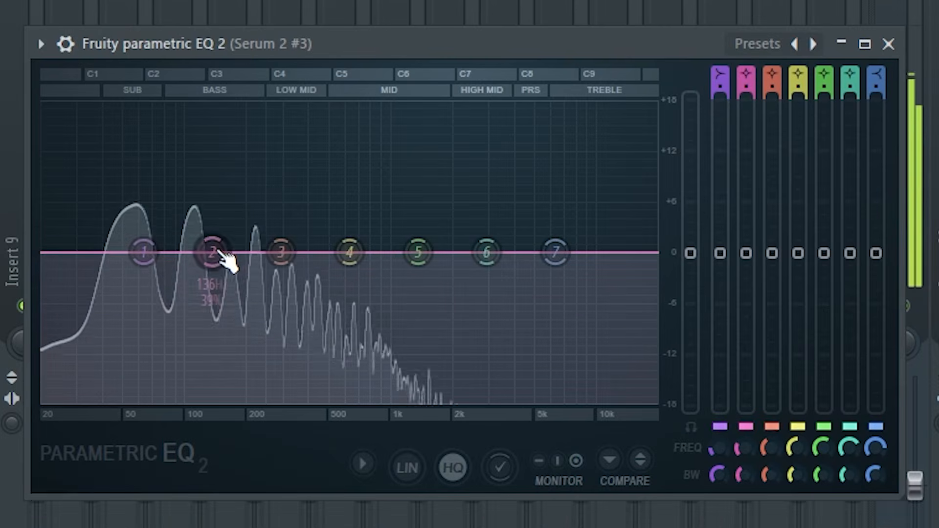
left_click_drag(218, 253, 202, 345)
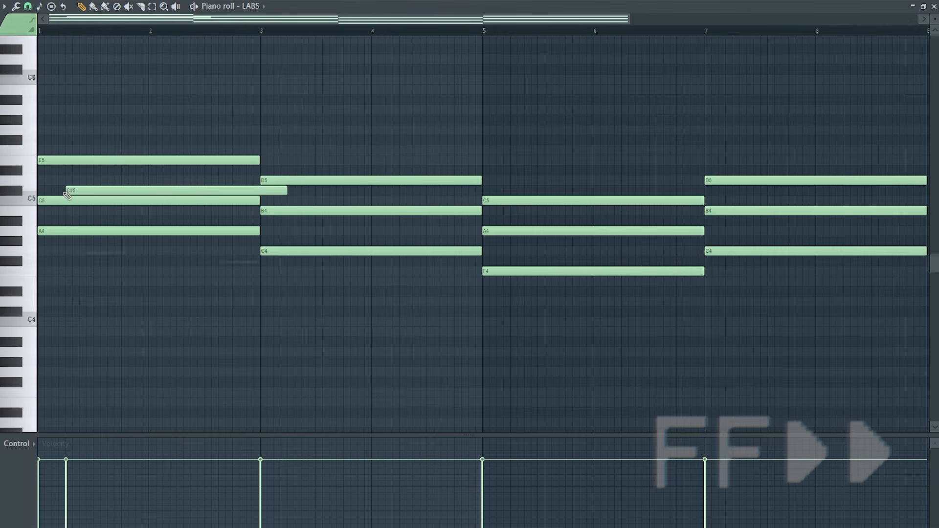
In the first three LABS chords, retrigger the middle note on sixteenth 4 and the top on 7, adding one-beat end notes F5, E5 and D5
left_click_drag(287, 190, 279, 190)
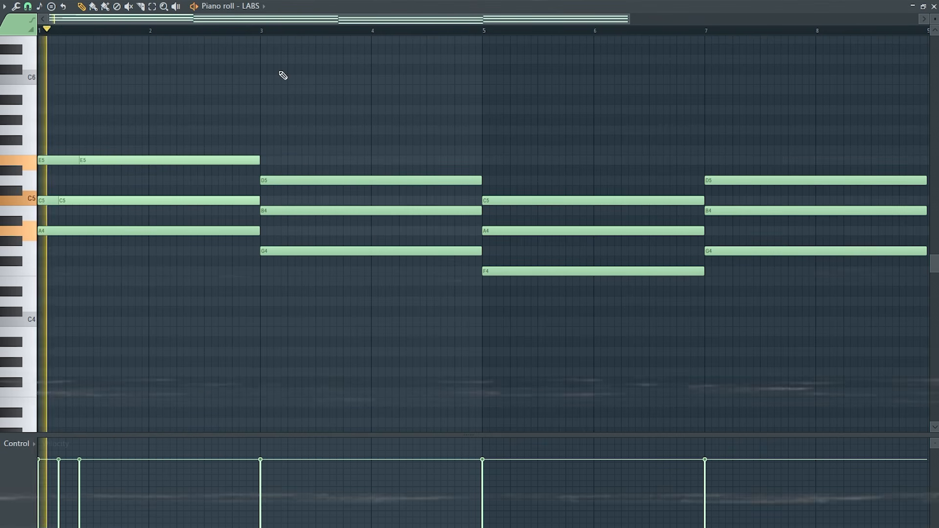
left_click(235, 150)
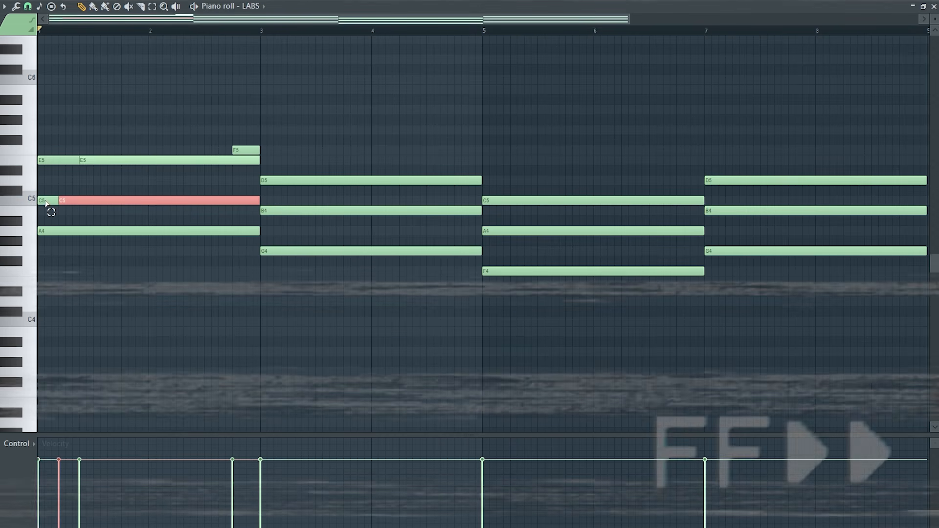
key("ctrl+b")
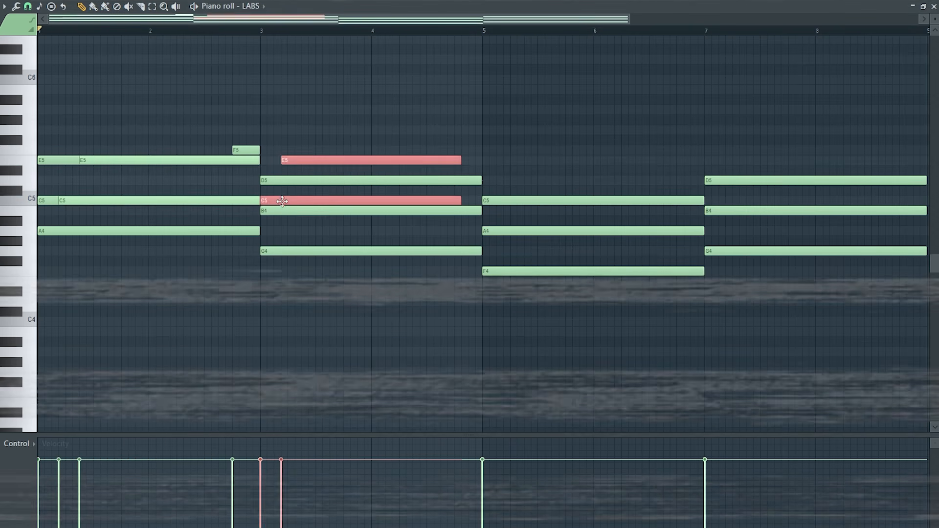
left_click_drag(296, 205, 296, 215)
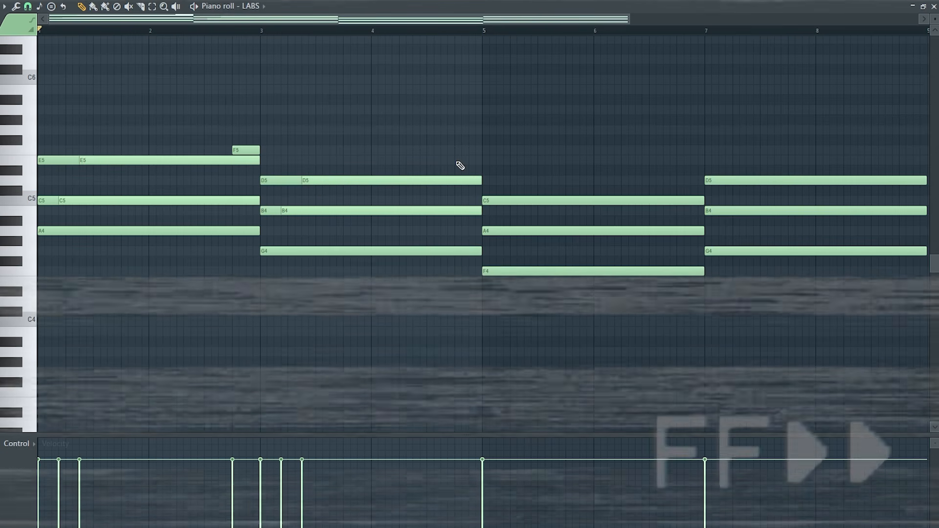
key("ctrl+b")
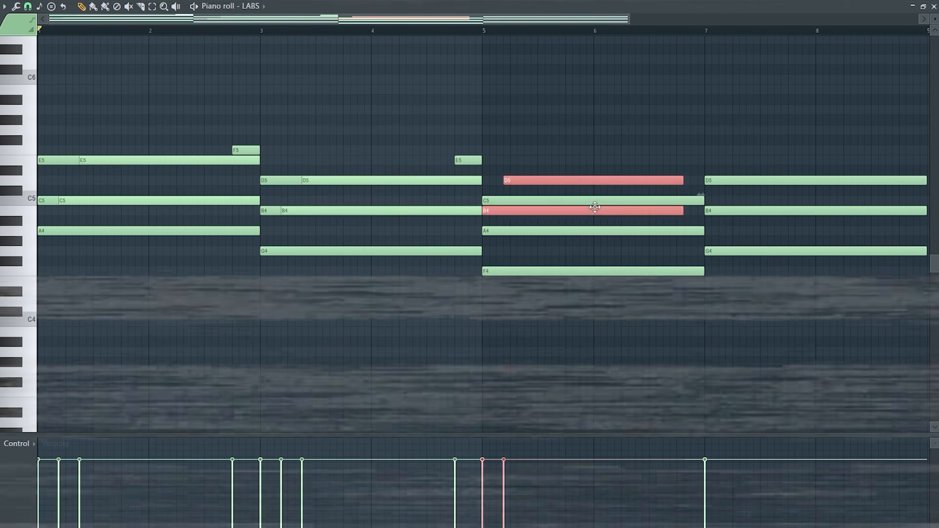
left_click_drag(584, 210, 586, 232)
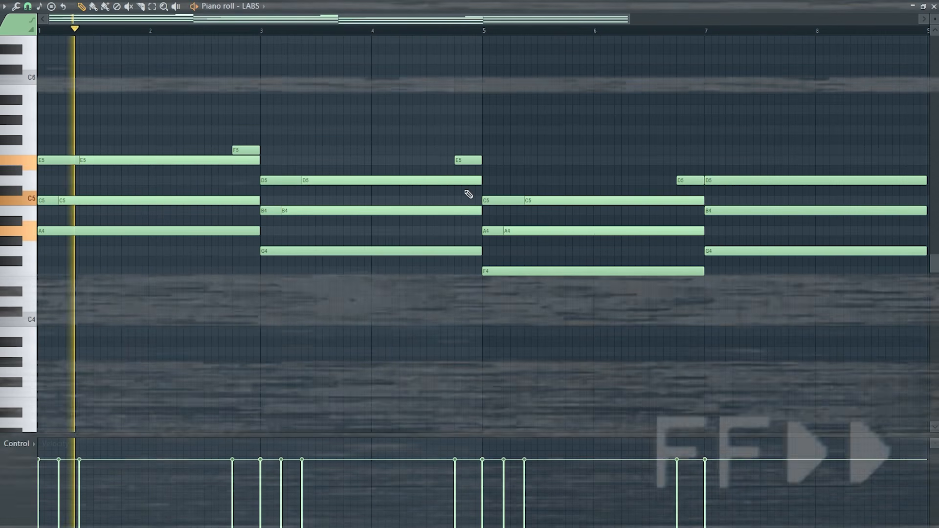
In the bars 7–8 LABS chord, retrigger D5 on sixteenth 4 and B4 on sixteenth 7, and add a short C5 at the end of bar 8
scroll(600, 234, "down", 1)
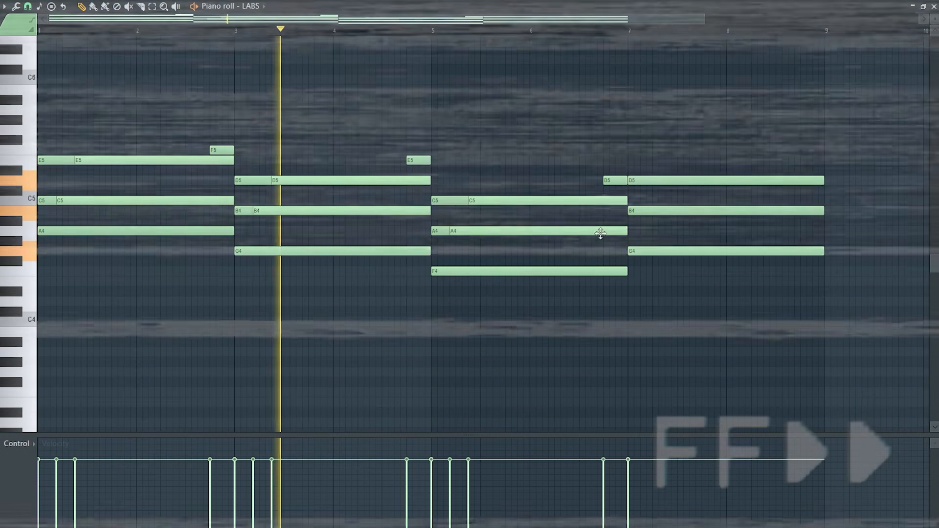
left_click_drag(647, 199, 658, 177)
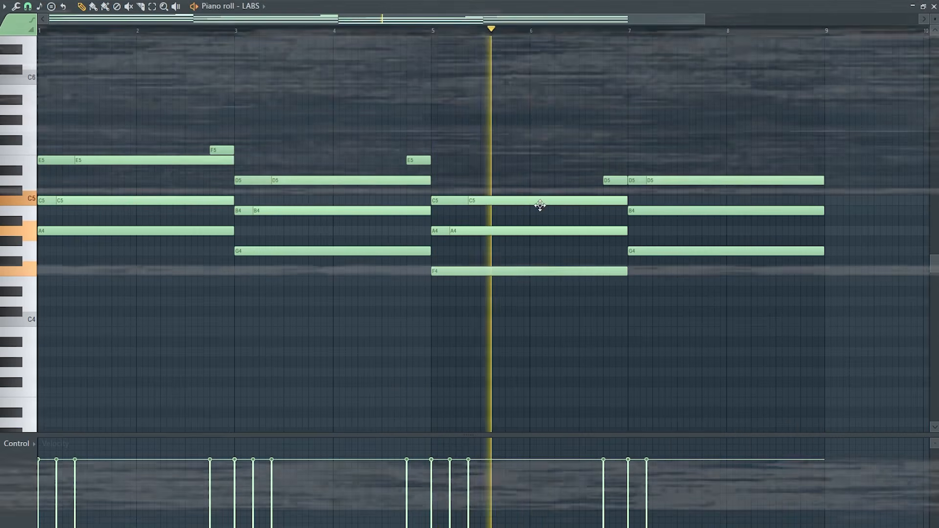
left_click(540, 206)
left_click_drag(677, 229, 679, 206)
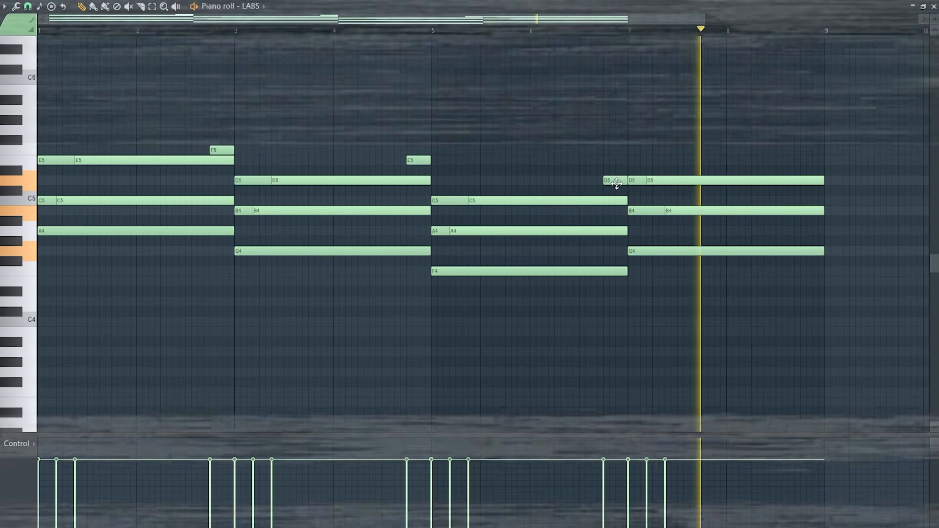
key("space")
left_click(804, 200)
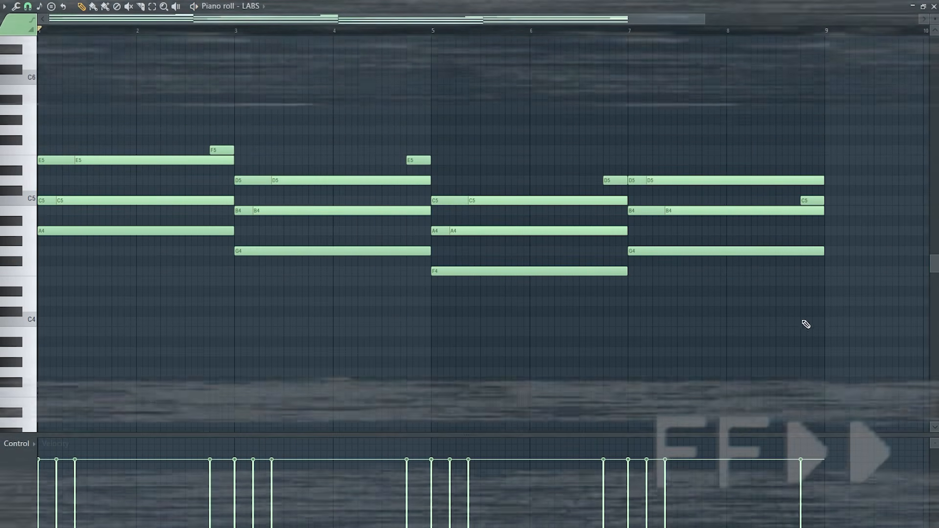
left_click_drag(703, 19, 631, 19)
scroll(623, 48, "up", 1)
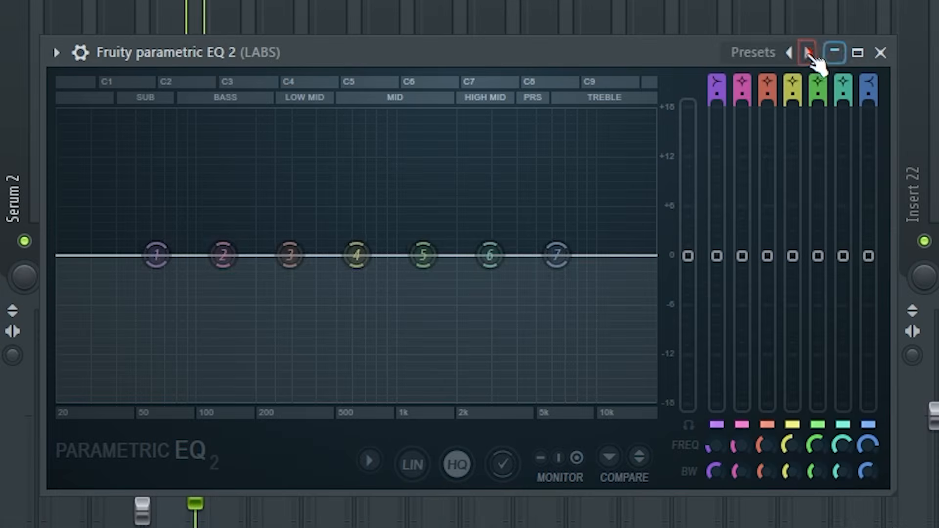
Load the 20Hz + 18kHz cut preset in the LABS equalizer and raise the low cut to about 150 Hz
left_click(807, 52)
left_click(807, 52)
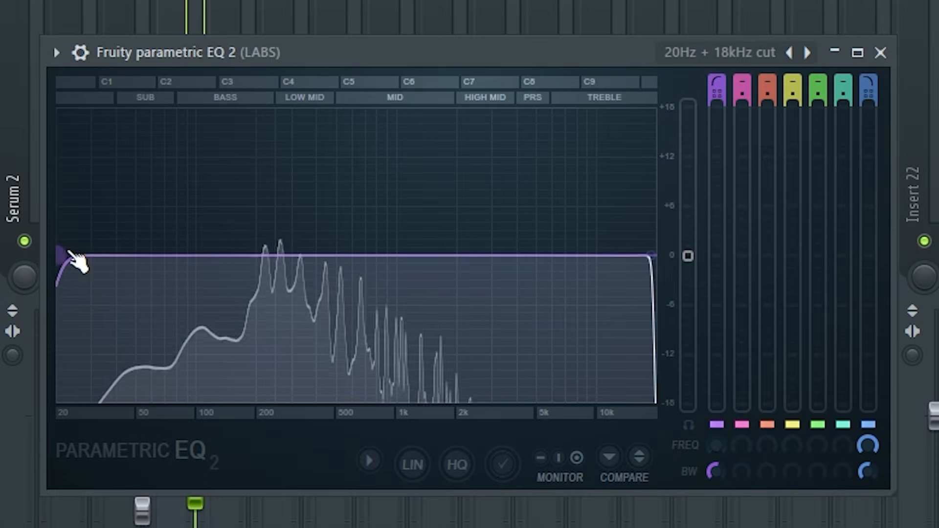
left_click_drag(69, 255, 234, 254)
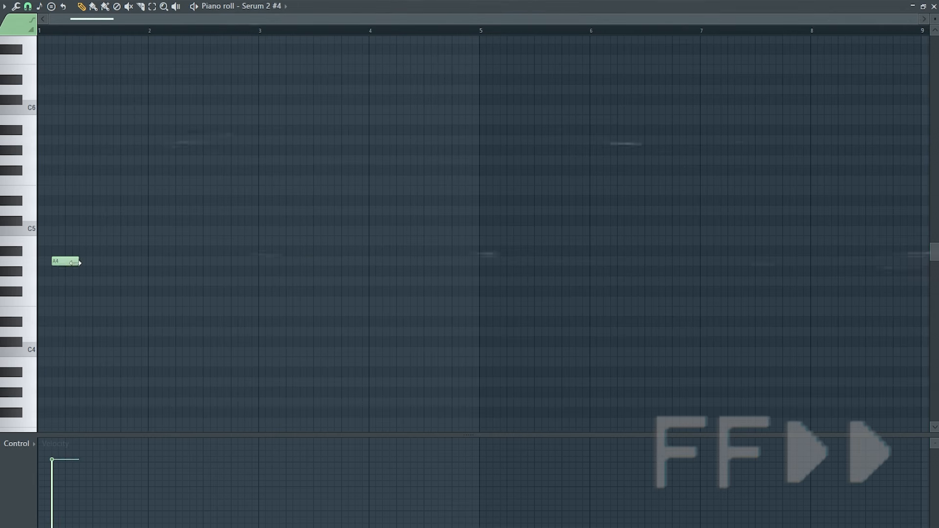
Place short A4 notes for Serum 2 #4 on sixteenths 3, 6, 9, 12 and 15 of bar 1 and 3 of bar 2, and play them
left_click(75, 261)
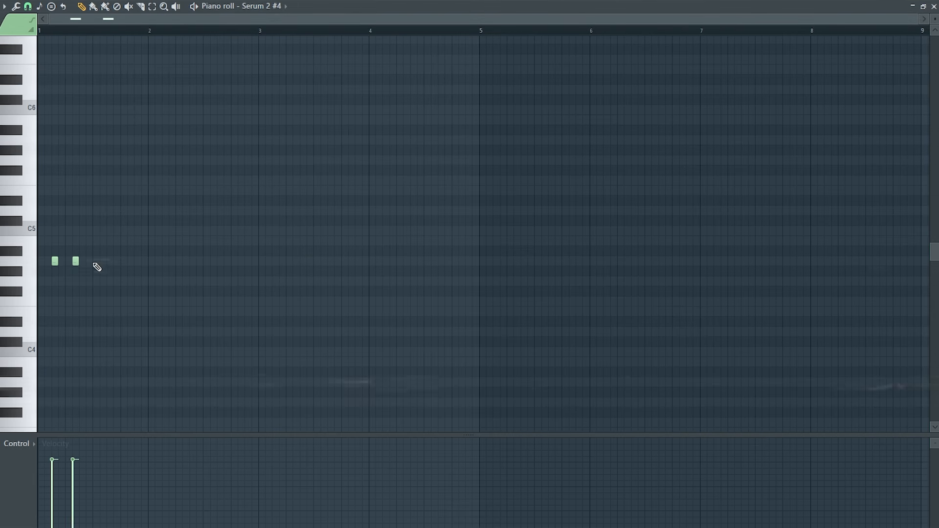
left_click(96, 261)
left_click(116, 261)
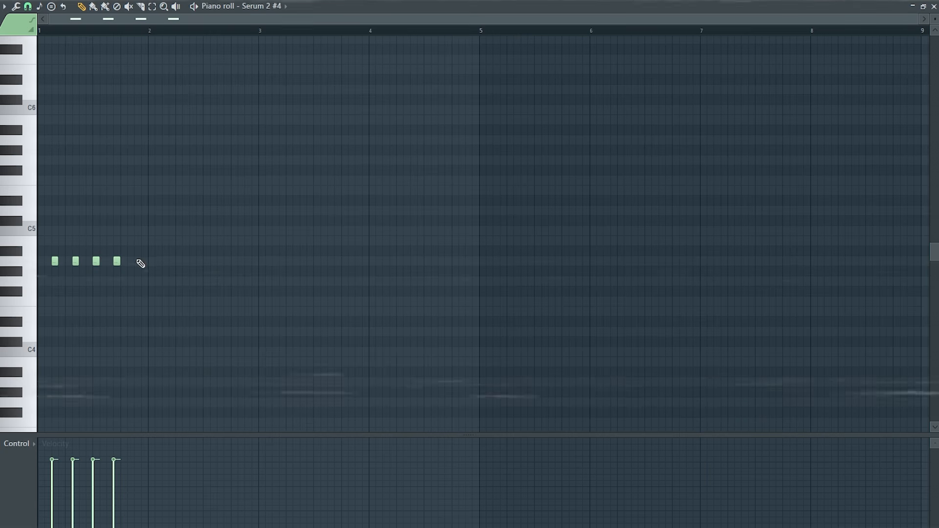
left_click(165, 261)
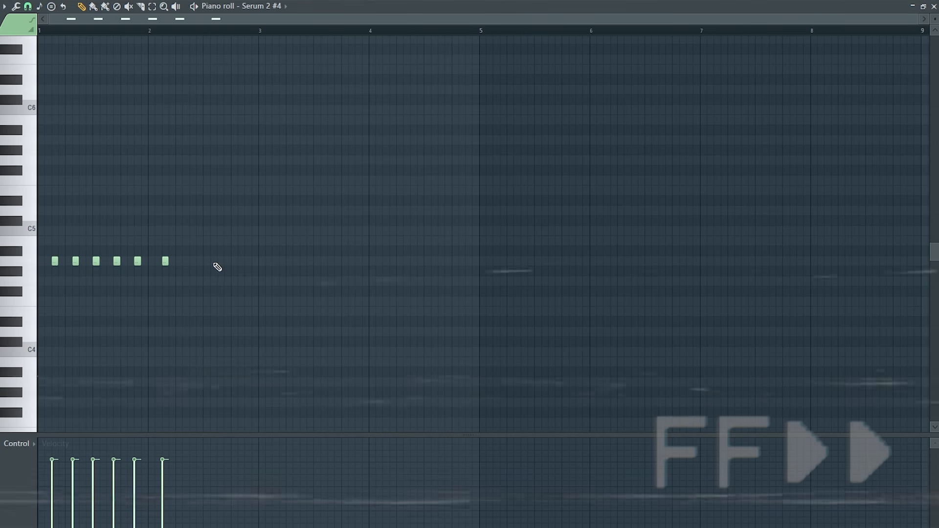
key("space")
key("space")
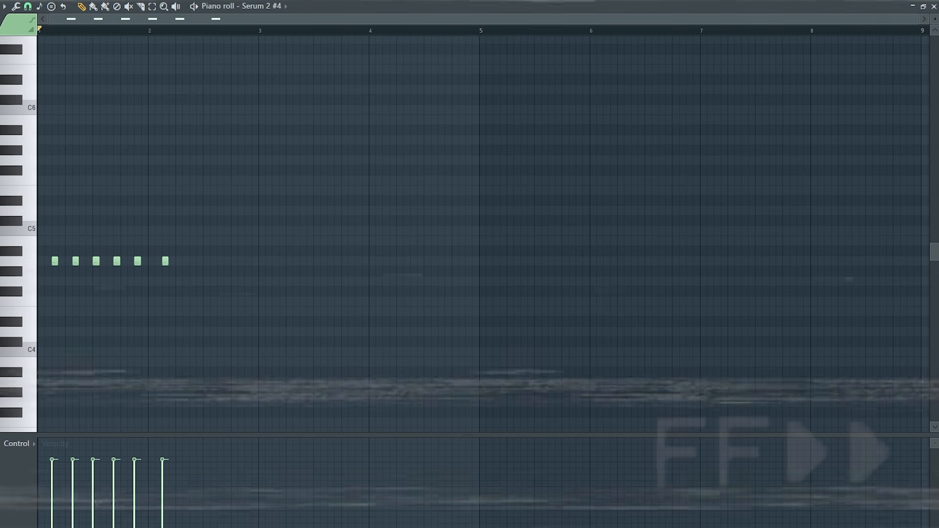
Add a roll of five very short A4 notes on beat 2 of bar 2, and finish the bar with two A4 notes and a B4
left_click(179, 261)
left_click_drag(181, 262, 177, 262)
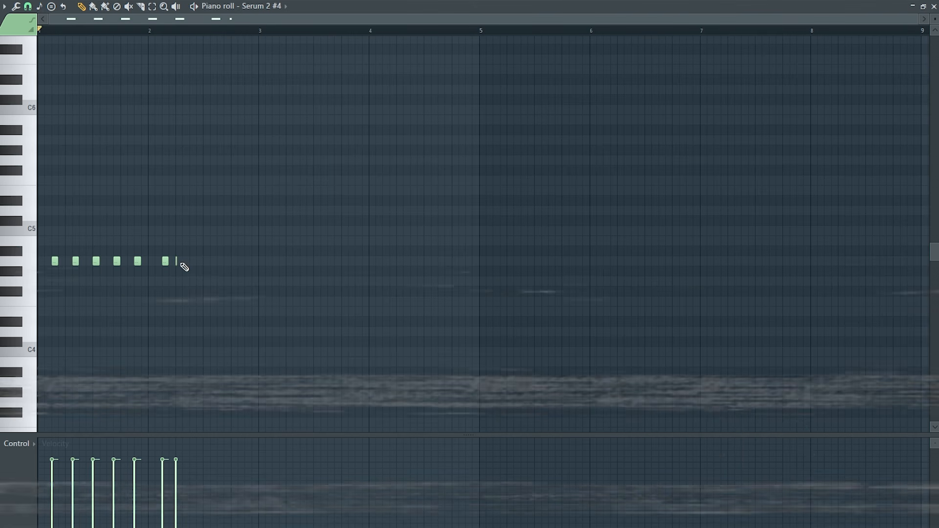
left_click(179, 263)
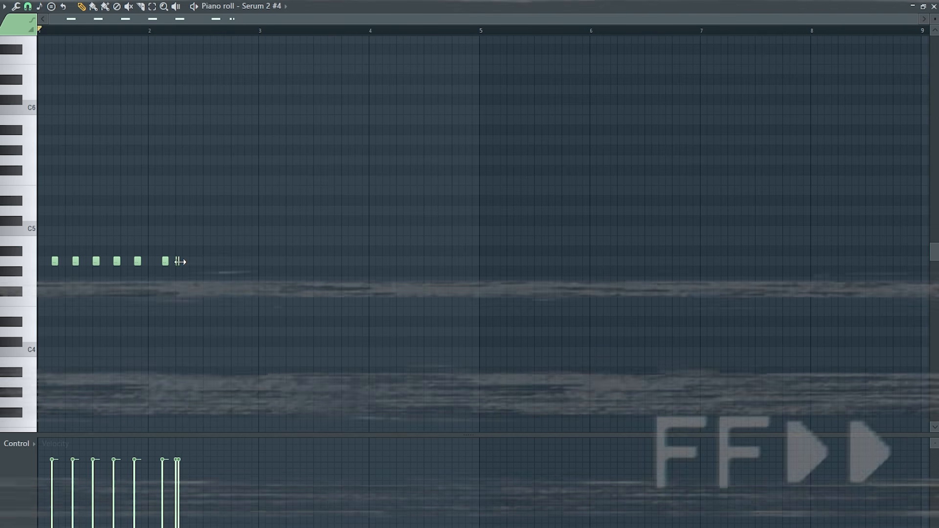
left_click(182, 262)
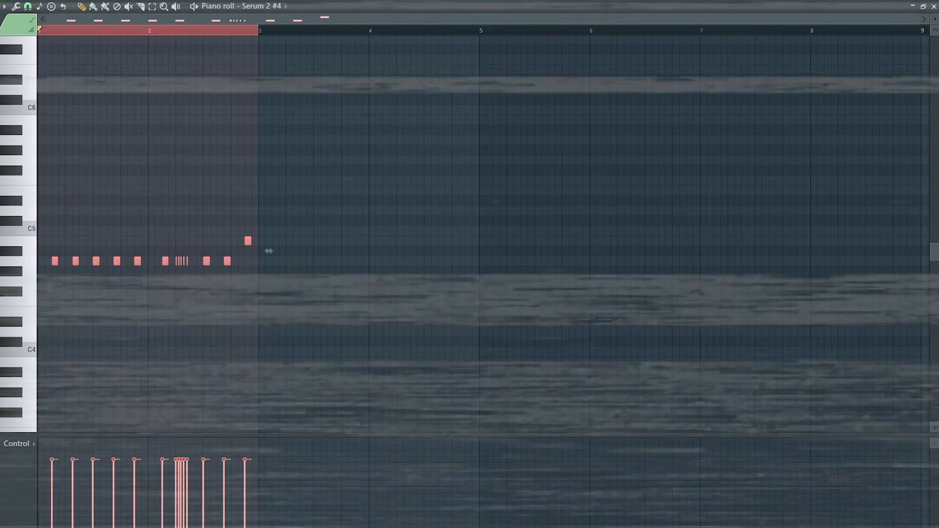
Copy the two-bar Serum 2 #4 pattern into bars 3–4 starting on G4 and bars 5–6 starting on F4
key("ctrl+b")
key("shift+Down")
key("ctrl+b")
key("shift+Down")
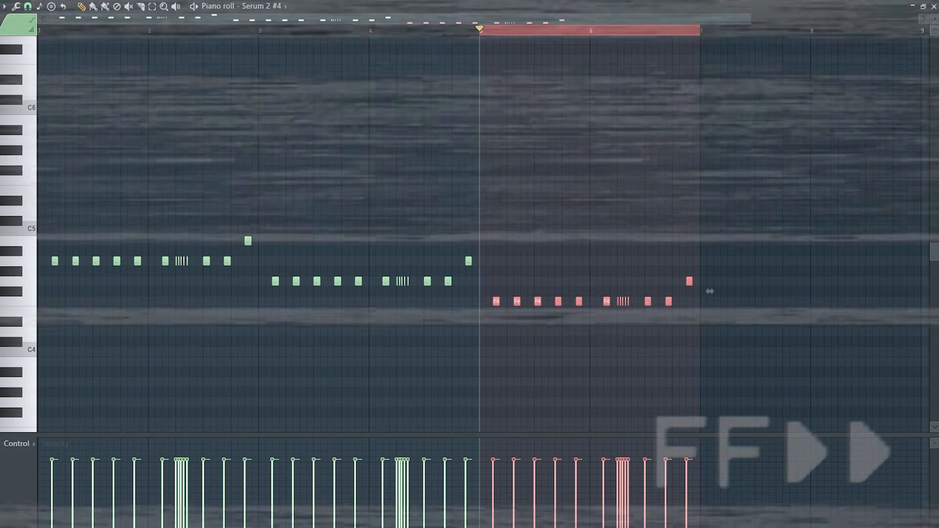
Raise the last note of bar 6 to A4 and listen to the result
key("ctrl+d")
left_click_drag(688, 282, 688, 261)
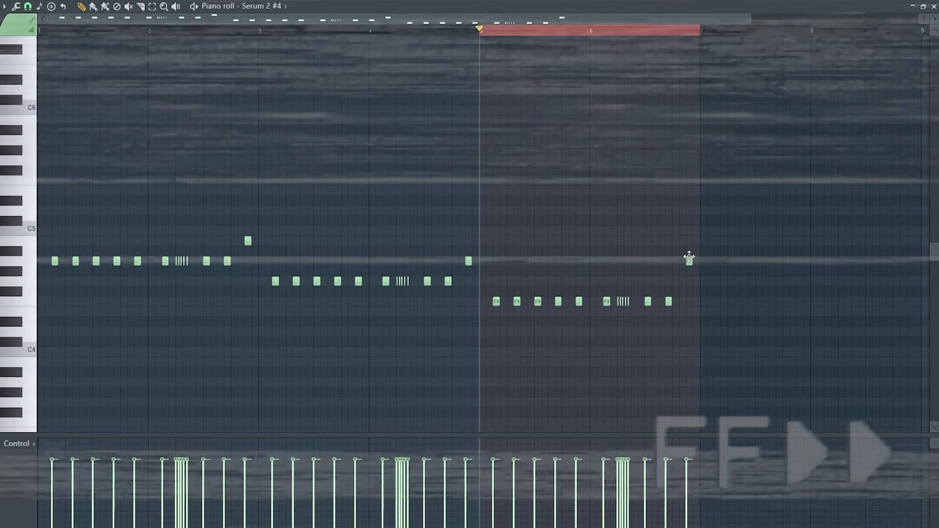
key("space")
key("space")
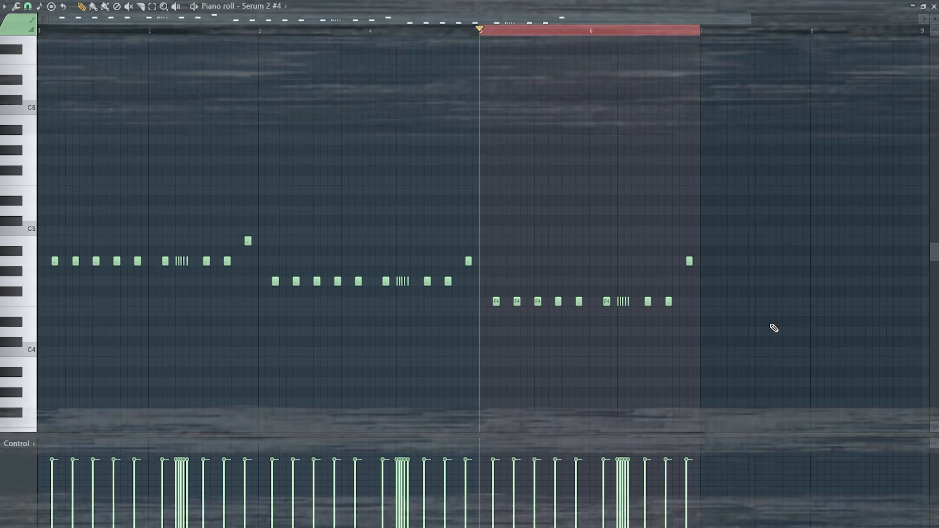
Copy the bars 5–6 pattern into bars 7–8 transposed up to G4, set its last note to A4 and clear the time selection
left_click_drag(765, 329, 490, 248)
key("ctrl+b")
key("shift+Up")
key("ctrl+d")
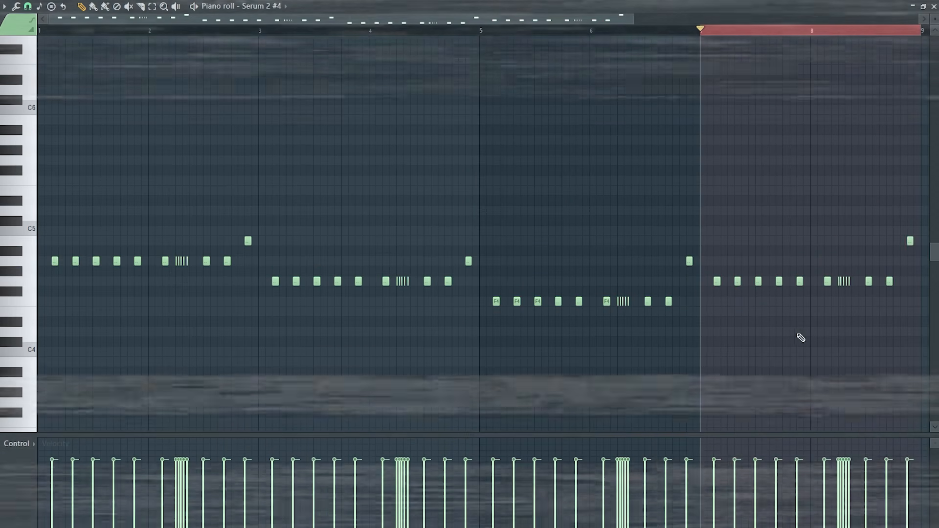
left_click_drag(910, 241, 910, 261)
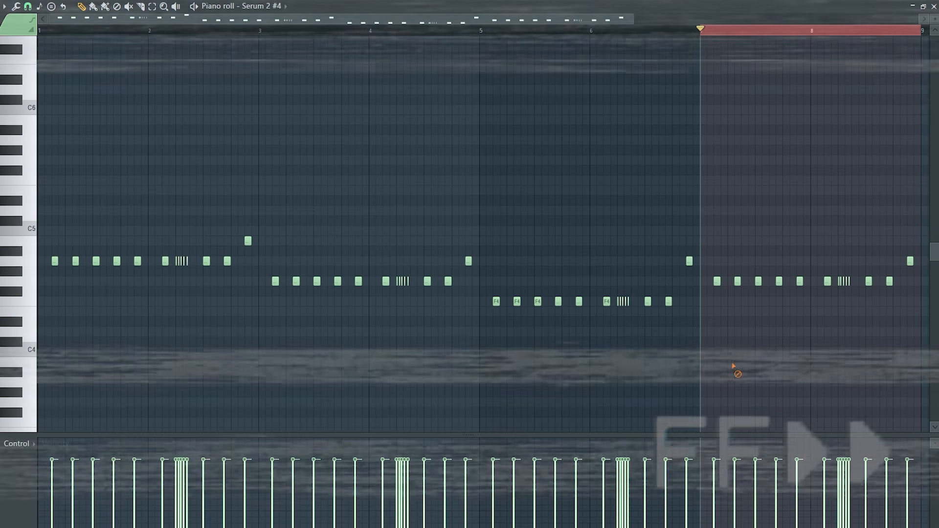
left_click(697, 31)
scroll(639, 168, "down", 1)
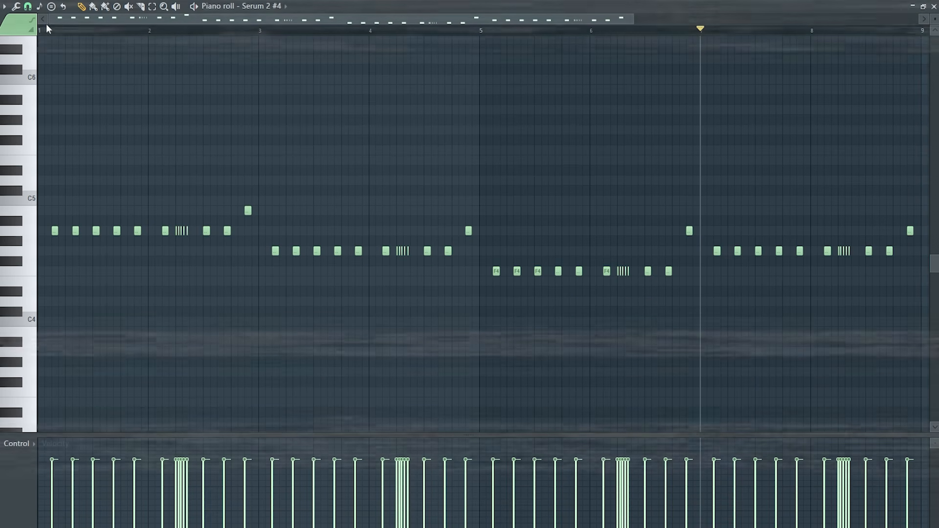
On the Serum 2 #4 EQ, apply a steep high-pass at about 170 Hz and lower band 4 in the mids
left_click(42, 30)
right_click(316, 110)
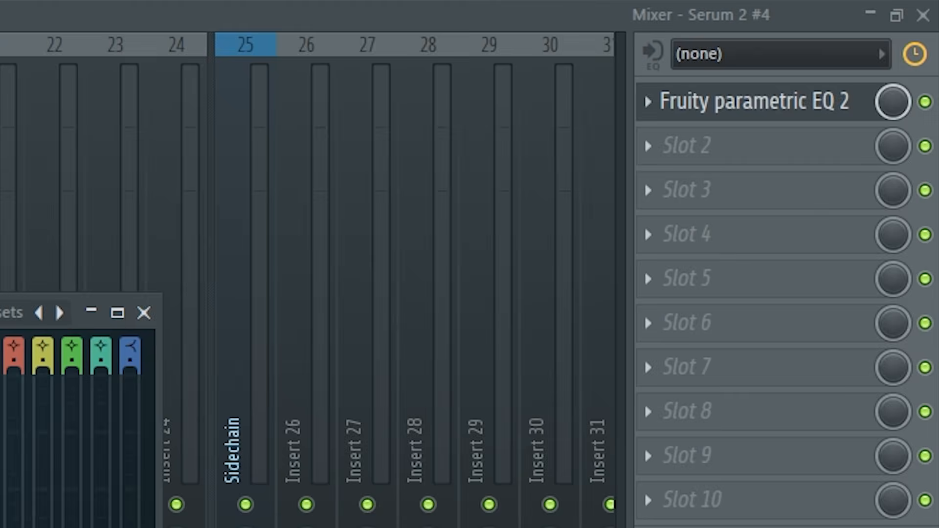
right_click(284, 221)
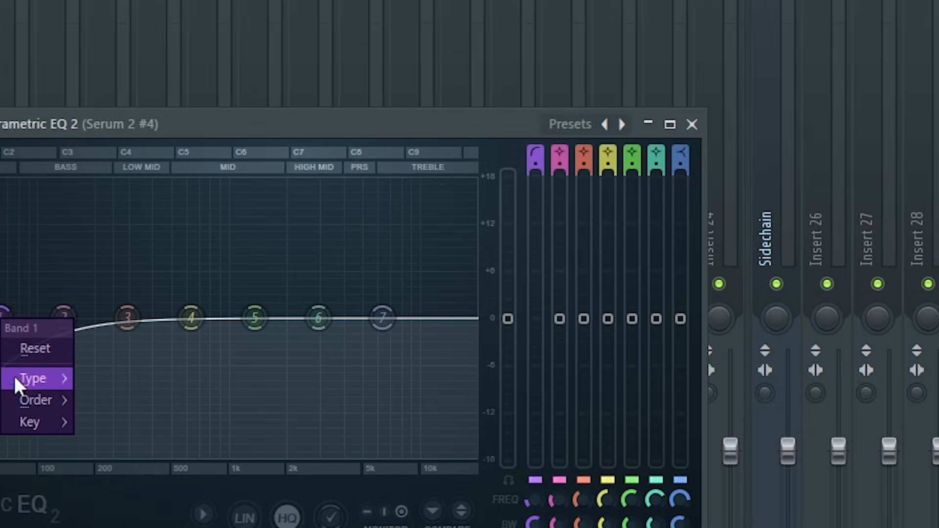
mouse_move(49, 400)
left_click(146, 399)
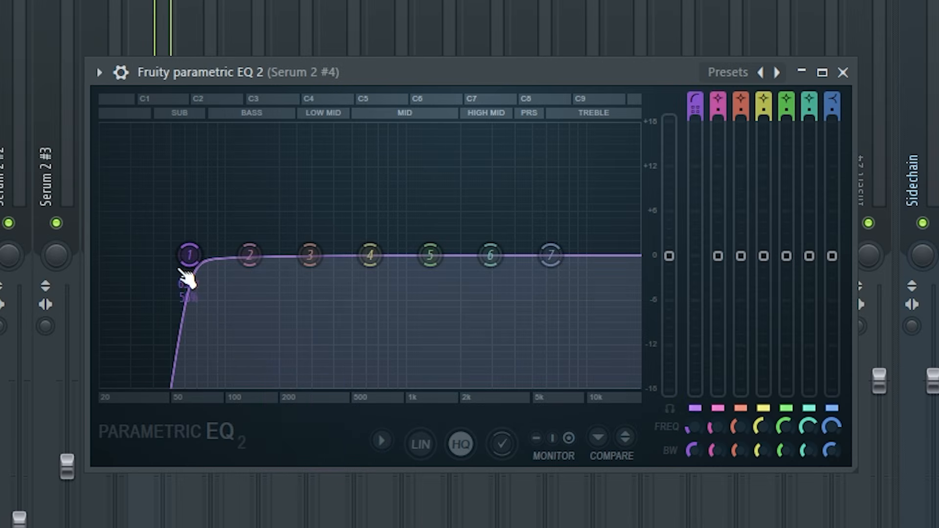
mouse_move(188, 279)
left_mouse_down()
mouse_move(296, 279)
mouse_move(287, 279)
mouse_move(283, 255)
mouse_move(260, 254)
mouse_move(268, 255)
left_mouse_up()
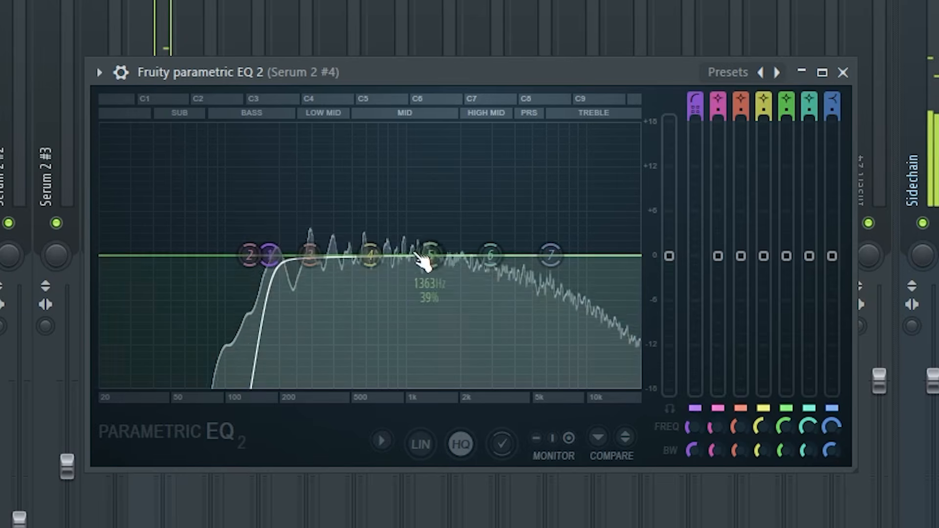
left_click_drag(371, 255, 381, 293)
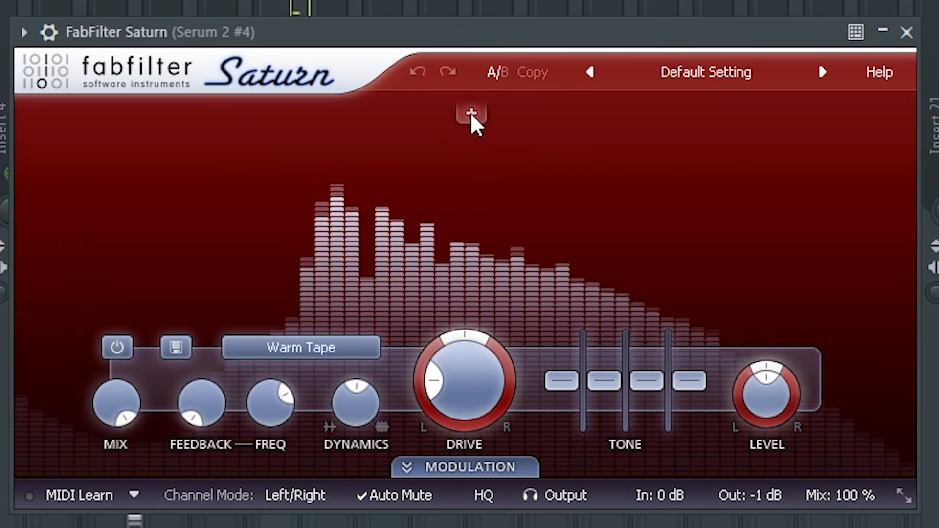
Split Saturn on Serum 2 #4 into two bands with the upper band at +10.36 dB, and set the ValhallaRoom mix to 11.5%
left_click(473, 113)
left_click_drag(703, 211, 705, 181)
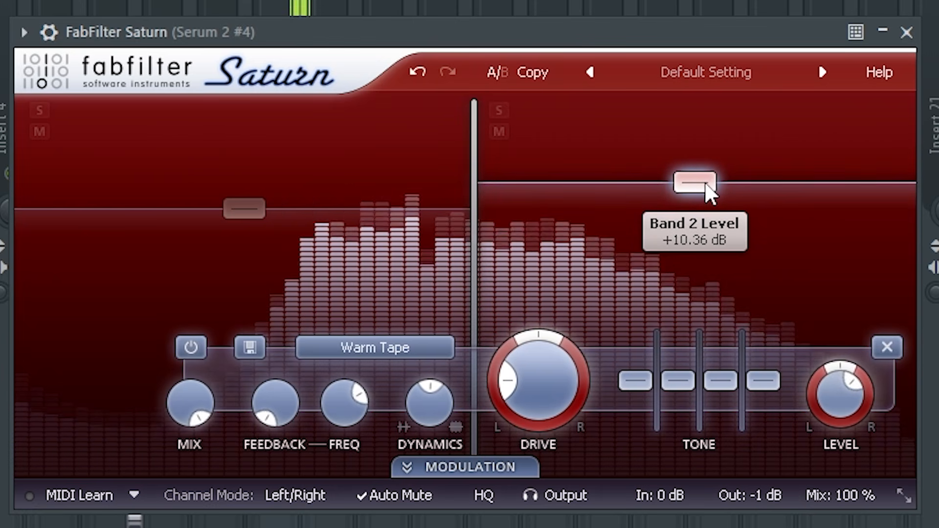
left_click_drag(475, 138, 479, 143)
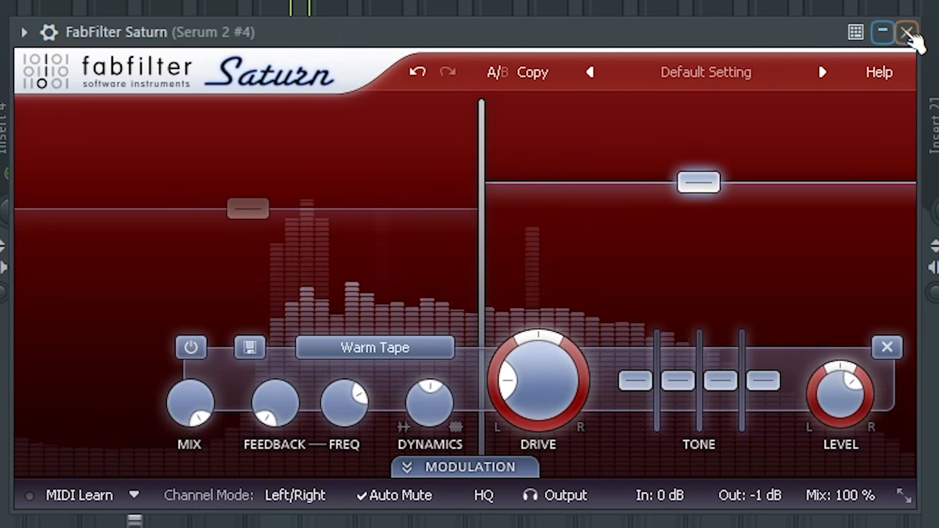
left_click(906, 33)
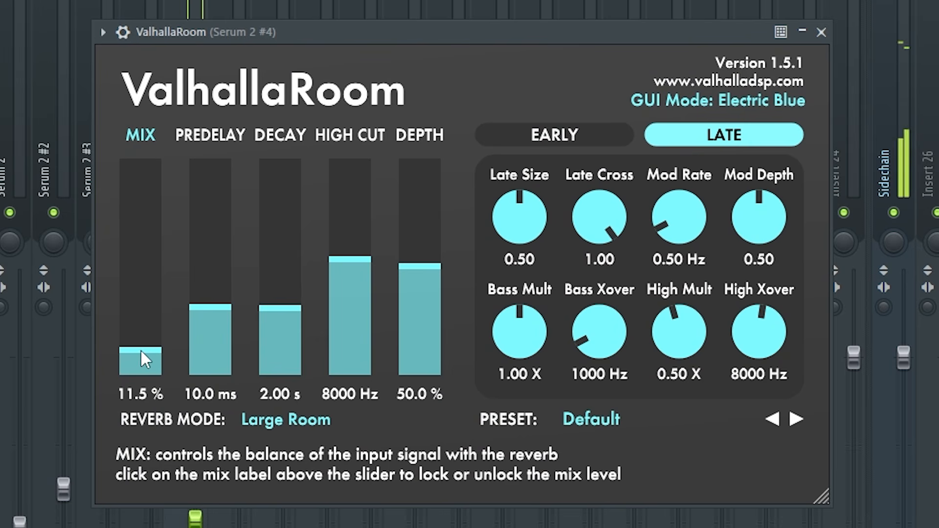
left_click(822, 32)
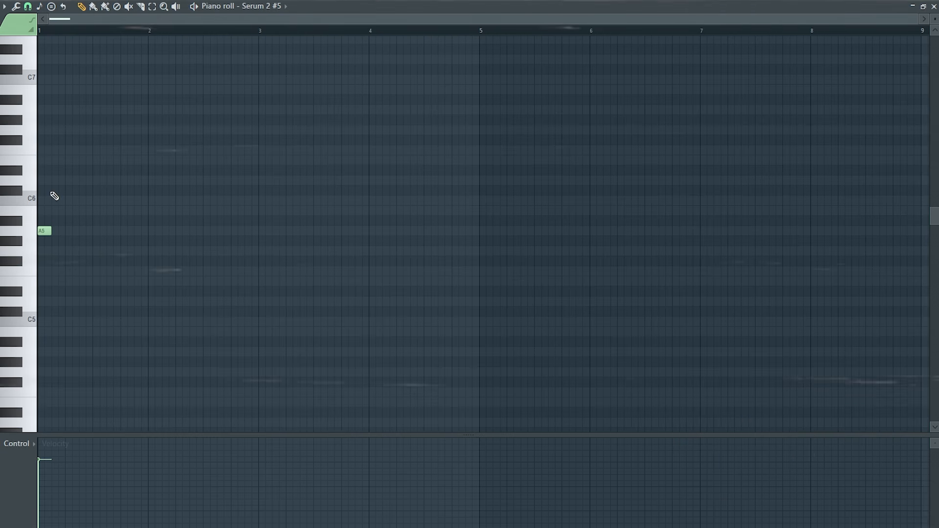
In the Serum 2 #5 pattern, alternate A5 and E6 notes five times across bars 1–2 and finish with a C6
left_click(58, 180)
left_click_drag(59, 180, 59, 230)
key("ctrl+b")
key("ctrl+b")
key("ctrl+b")
key("ctrl+b")
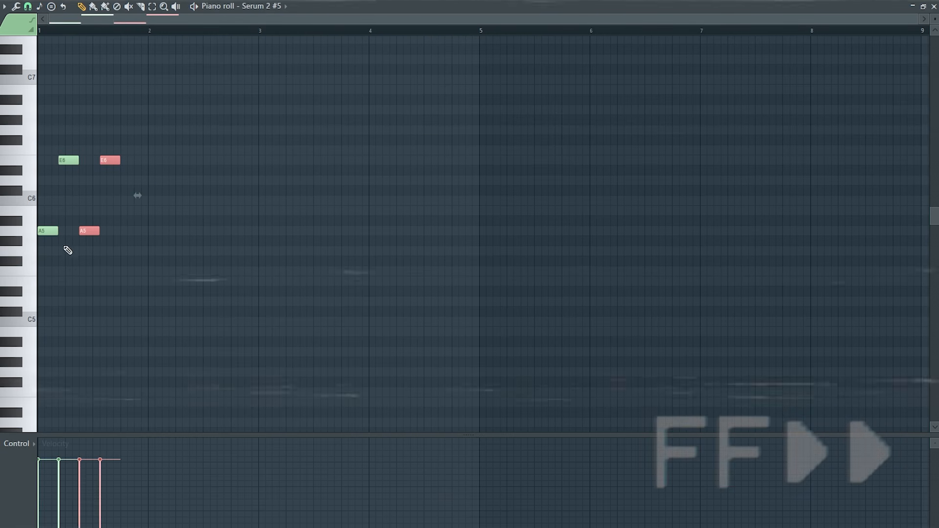
key("ctrl+d")
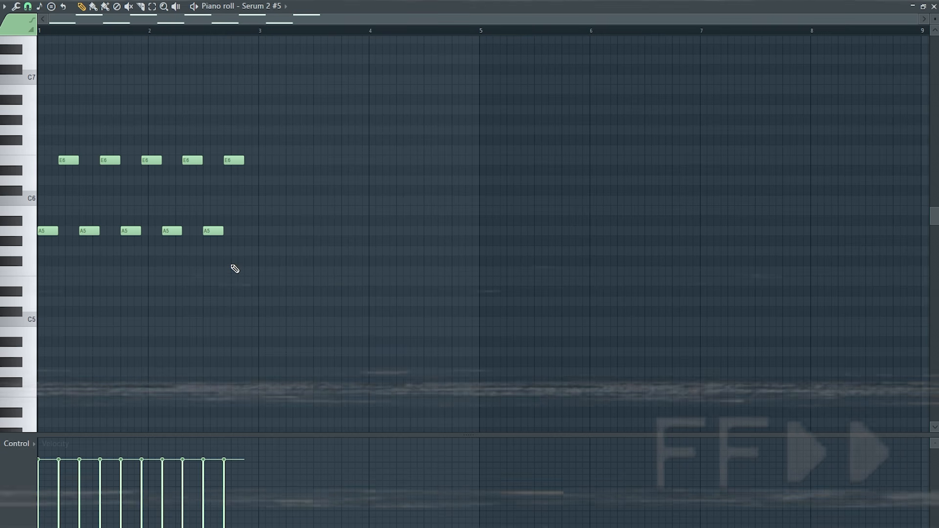
left_click(250, 200)
Copy the two-bar Serum 2 #5 pattern into bars 3–4 two semitones lower and set its last note to B5
left_click_drag(280, 242, 7, 127)
key("ctrl+b")
key("Down")
key("Down")
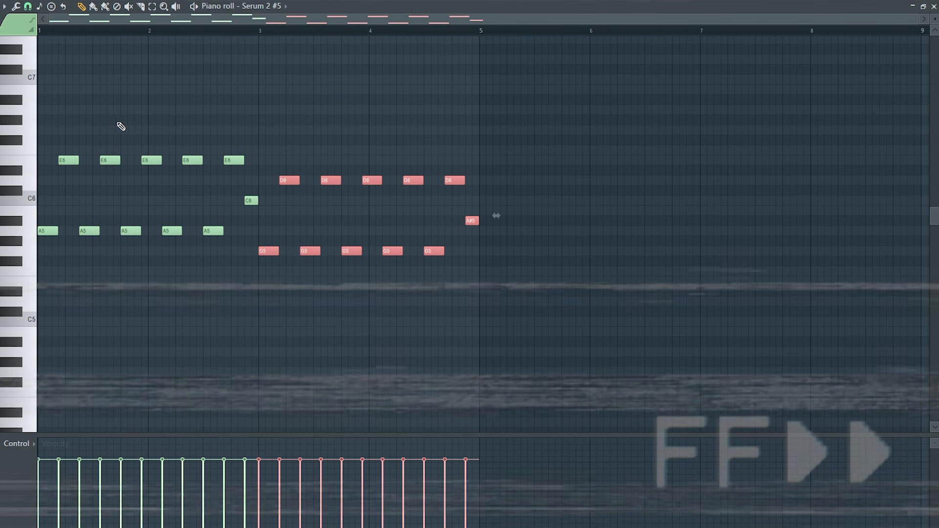
key("ctrl+d")
left_click_drag(471, 221, 471, 210)
Copy the bars 3–4 pattern into bars 5–6 starting on F5 and into bars 7–8 starting on G5
left_click_drag(612, 294, 268, 154)
key("ctrl+b")
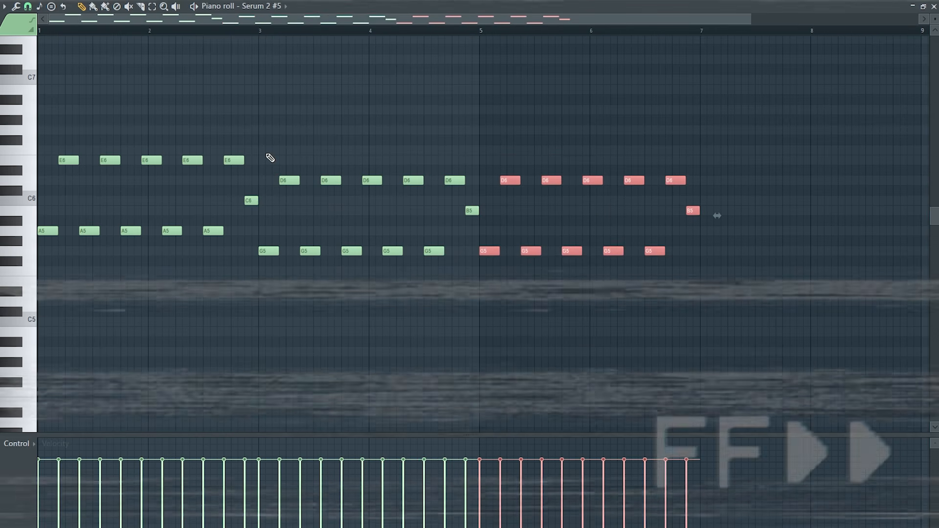
key("Down")
key("Down")
key("ctrl+b")
key("Up")
key("Up")
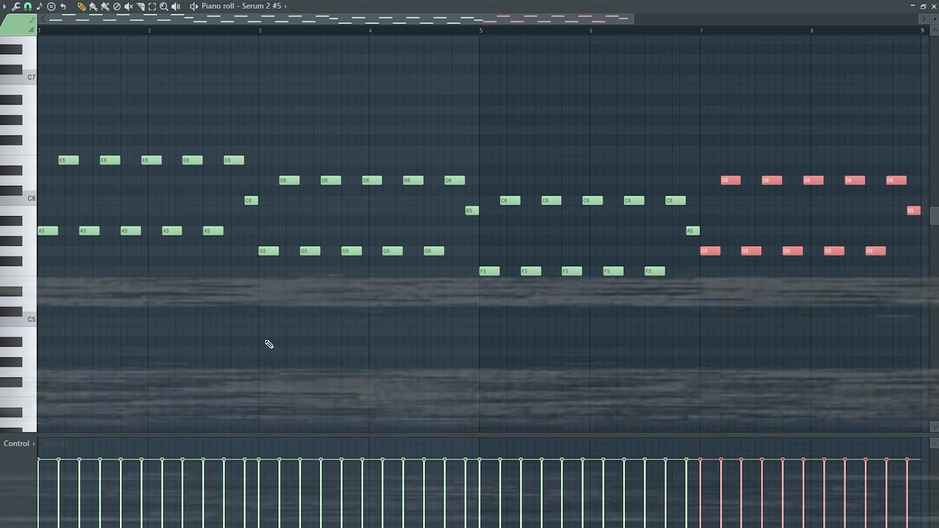
key("ctrl+d")
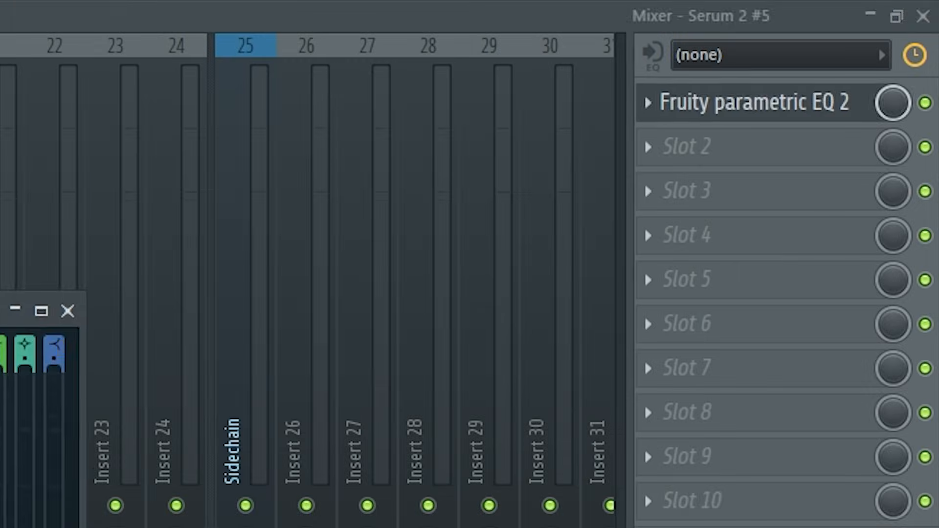
Set band 1 of the Serum 2 #5 EQ to a steep high-pass and move it up to about 350 Hz
right_click(253, 218)
mouse_move(270, 248)
left_click(286, 386)
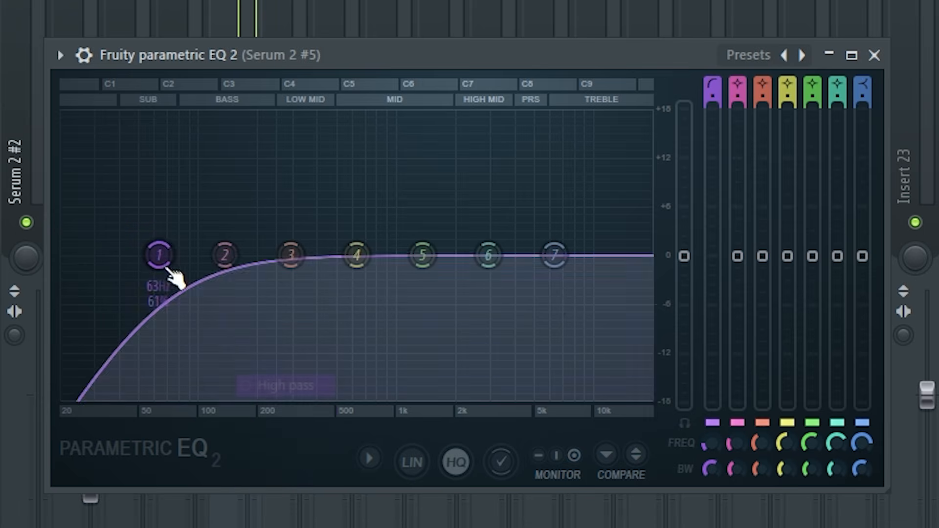
right_click(160, 258)
mouse_move(201, 340)
left_click(272, 342)
left_click_drag(142, 258, 306, 269)
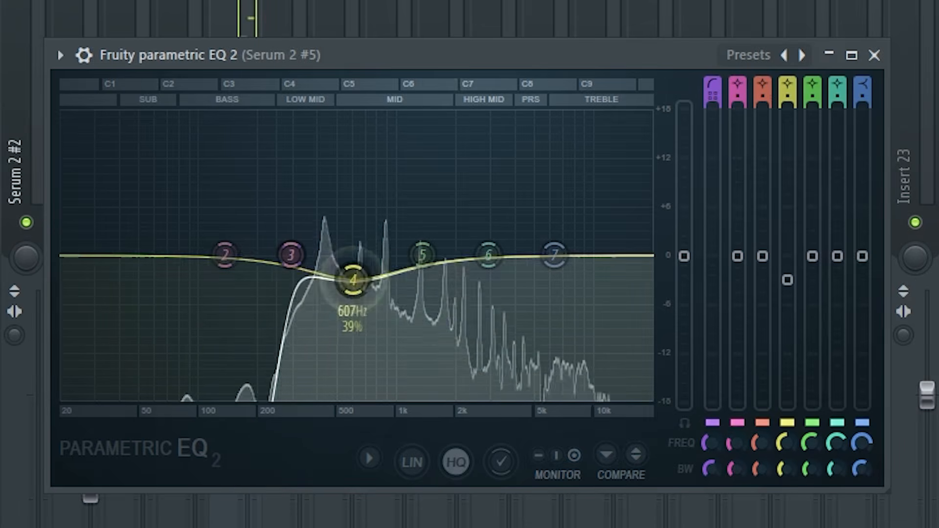
Deepen the EQ band 4 cut to about -6.5 dB and set the beat-synced PanCake 2 LFO rate on Serum 2 #5 to 1/2
left_click_drag(353, 280, 358, 308)
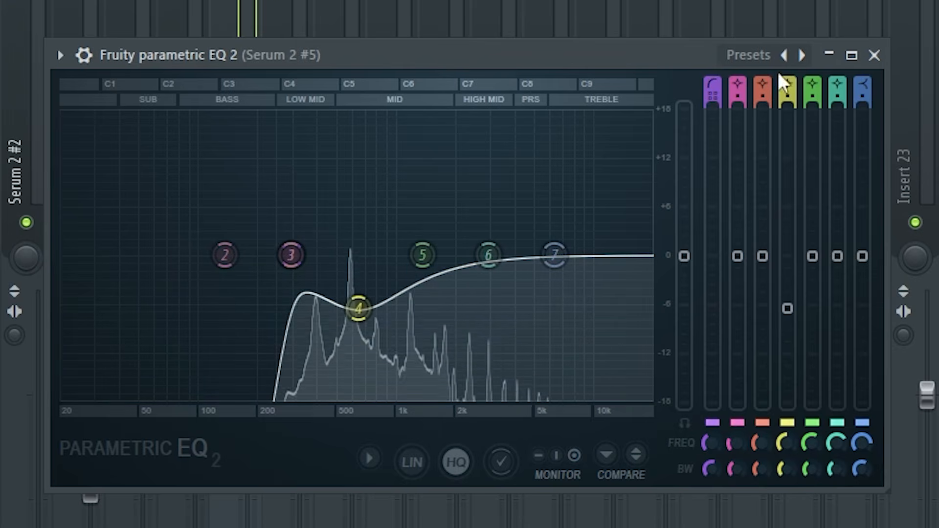
left_click(874, 55)
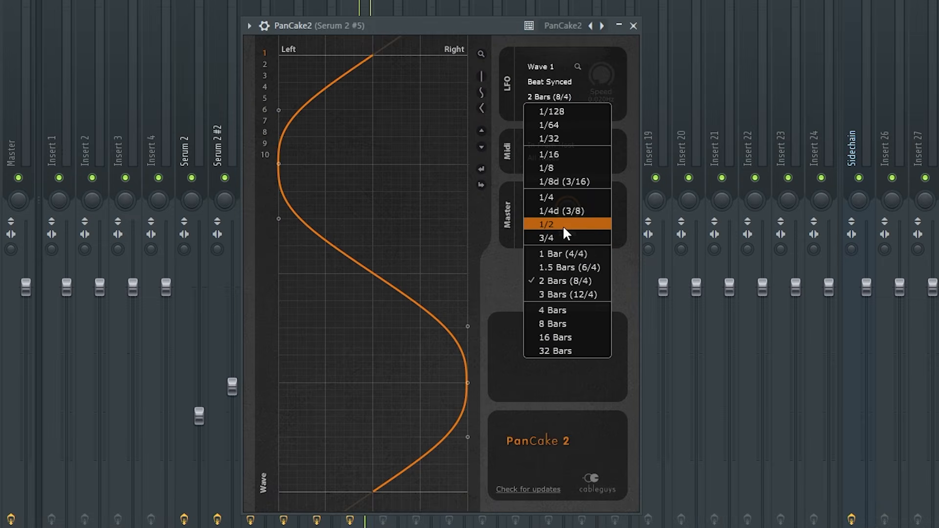
left_click(562, 224)
key("space")
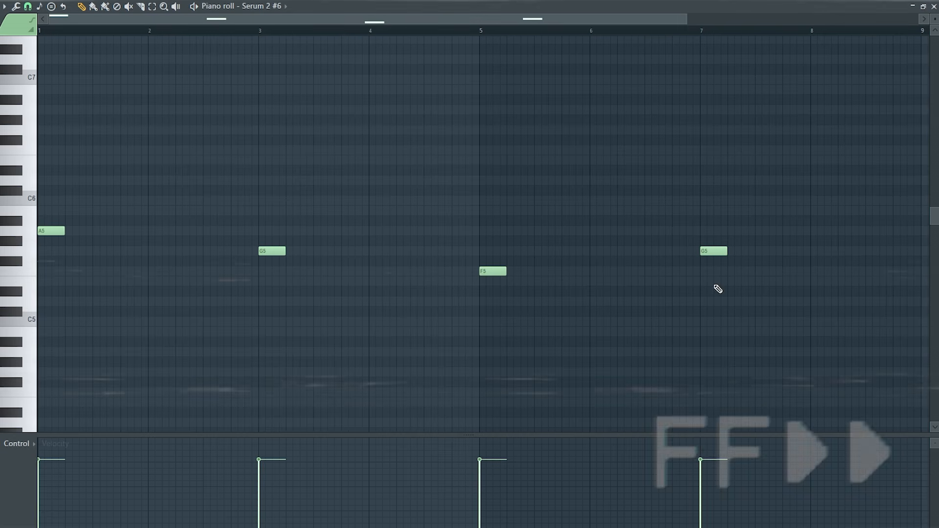
In the Serum 2 #6 pattern, shift the E7 note in bar 2 slightly earlier and add C7 and G6 at the end of bar 4
scroll(243, 85, "up", 2)
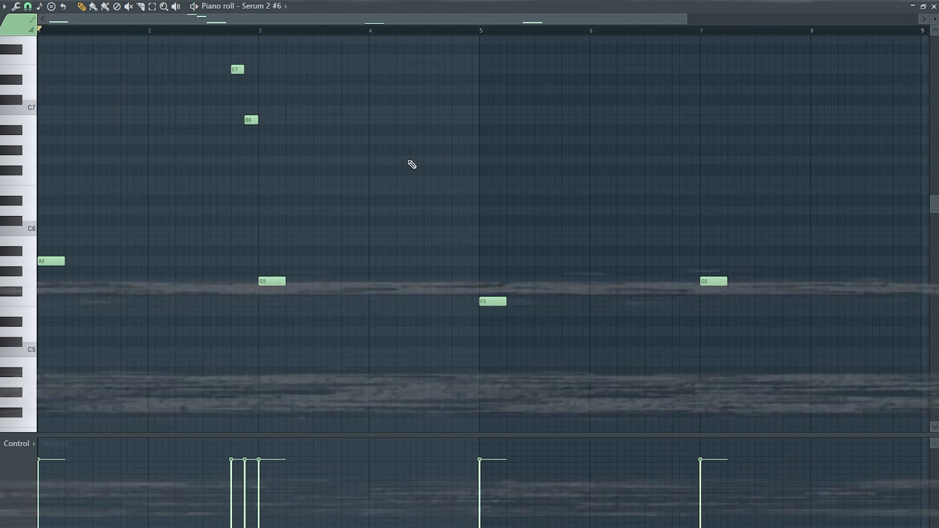
left_click_drag(233, 70, 226, 70)
key("space")
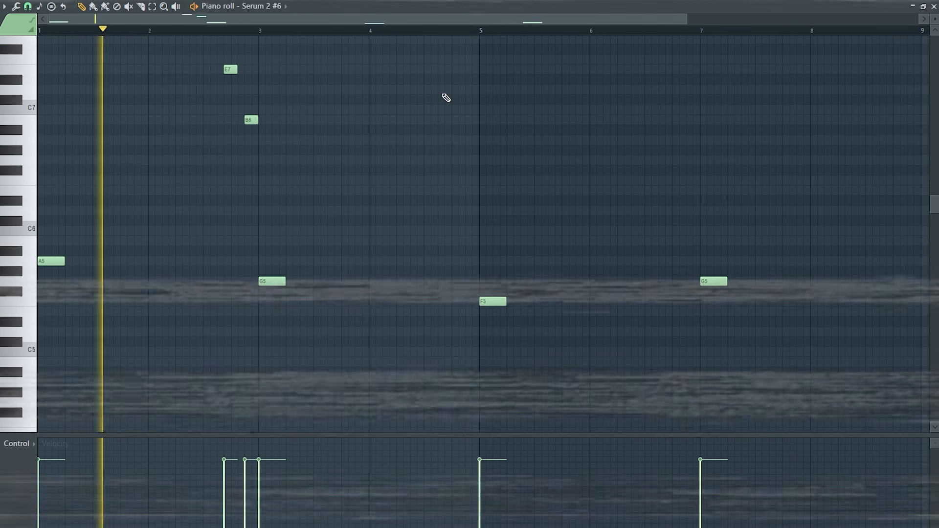
left_click_drag(454, 124, 455, 115)
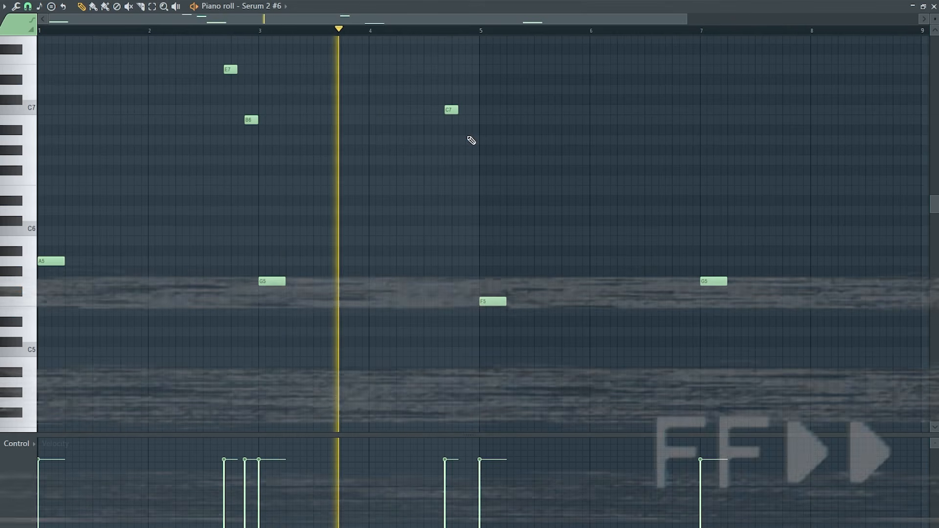
left_click(471, 161)
key("space")
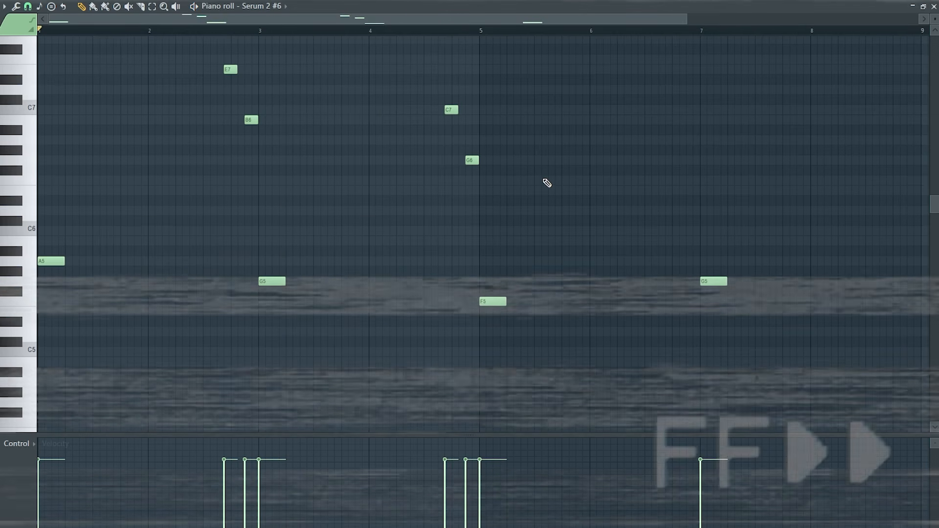
Add short A6 and E6 notes at the end of bar 6 and play the Serum 2 #6 lead
left_click(671, 140)
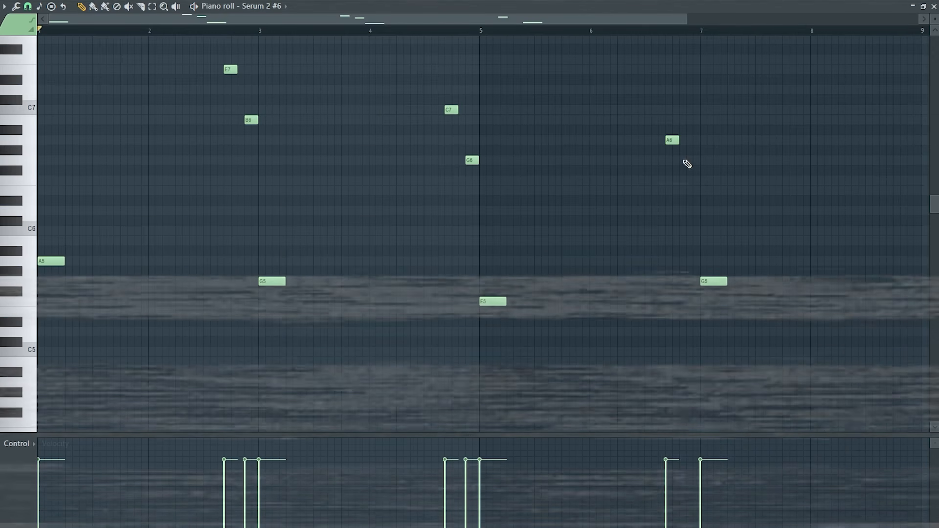
left_click(690, 191)
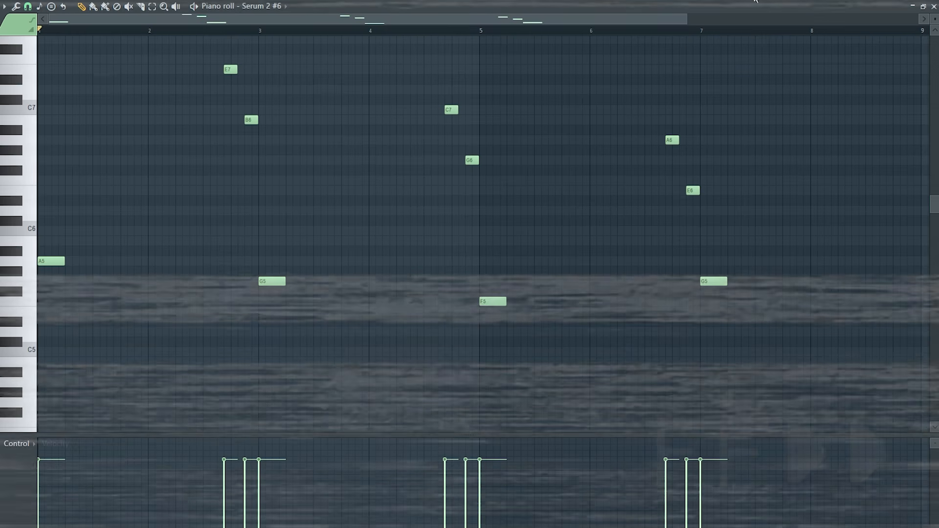
left_click_drag(687, 19, 683, 19)
scroll(602, 179, "up", 2)
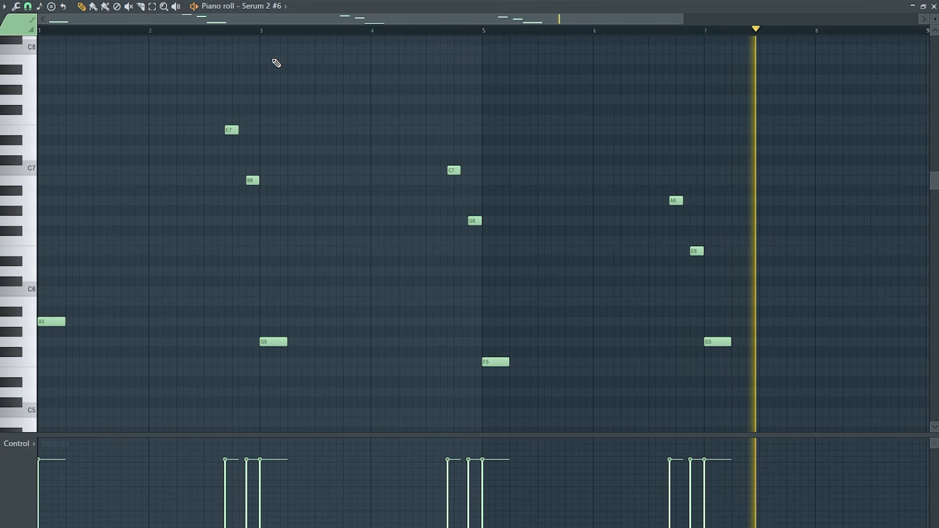
Add Fruity parametric EQ 2 after Decapitator on Serum 2 #6, using the 20Hz + 18kHz cut preset with its low cut raised to about 300 Hz
key("F9")
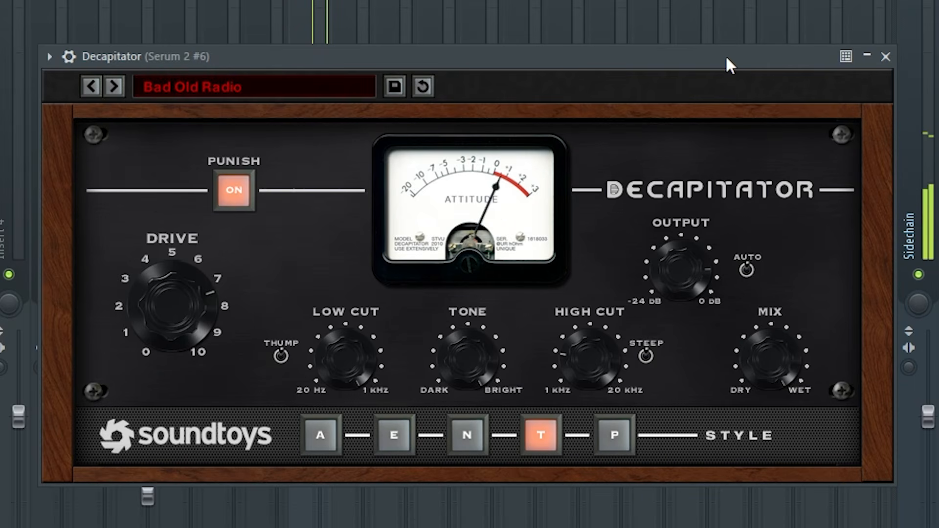
left_click(884, 63)
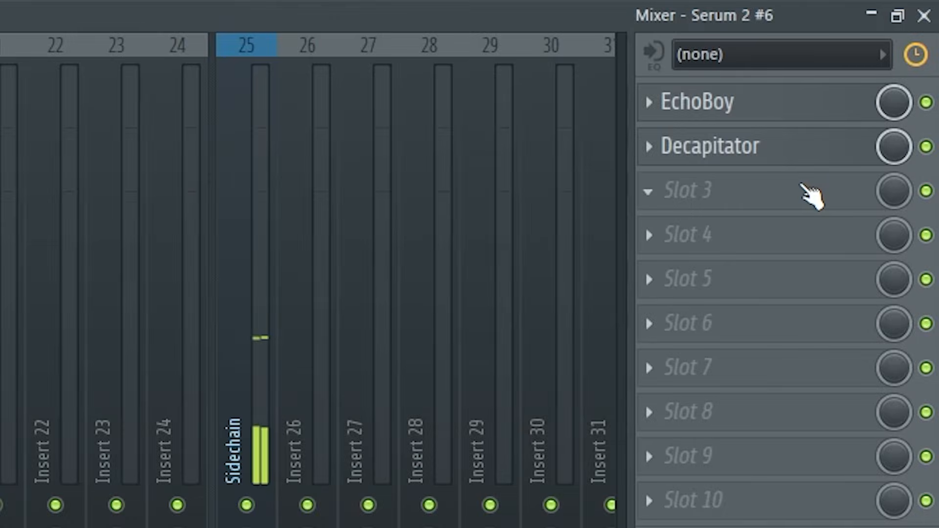
left_click(801, 185)
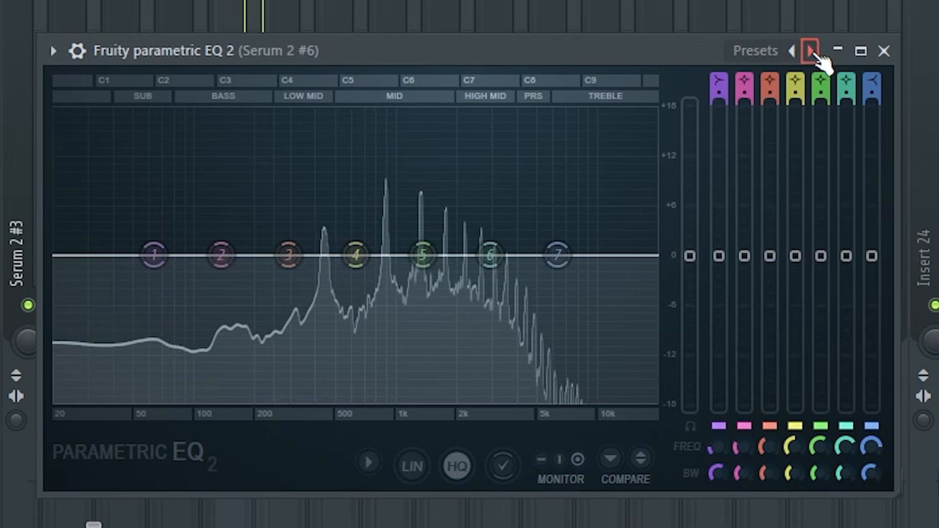
left_click(811, 50)
left_click(810, 51)
left_click_drag(61, 255, 292, 255)
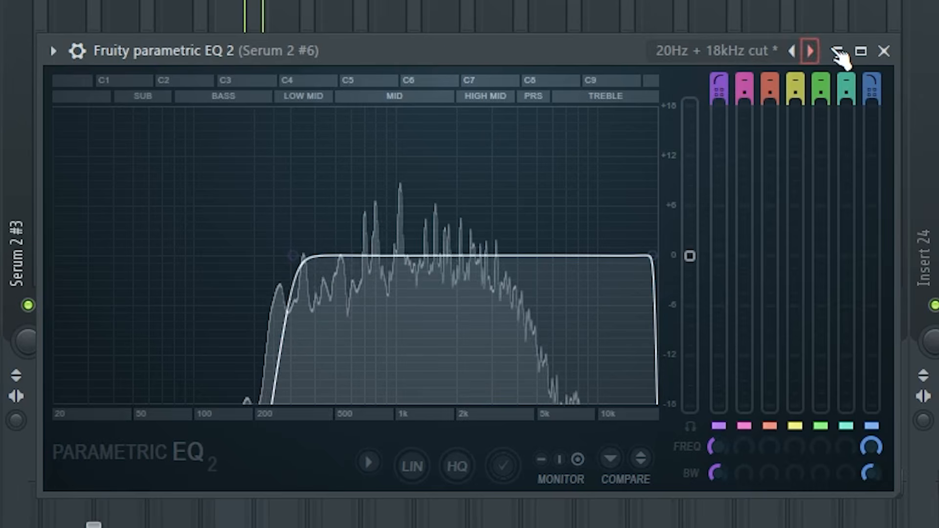
left_click(884, 51)
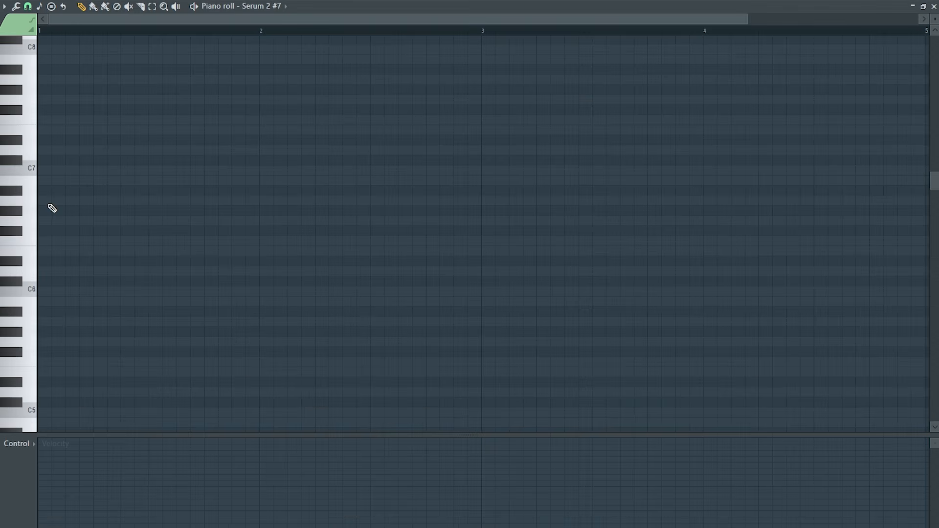
Draw one sustained A6 note across bars 1–4 of the Serum 2 #7 pattern
left_click_drag(62, 202, 762, 204)
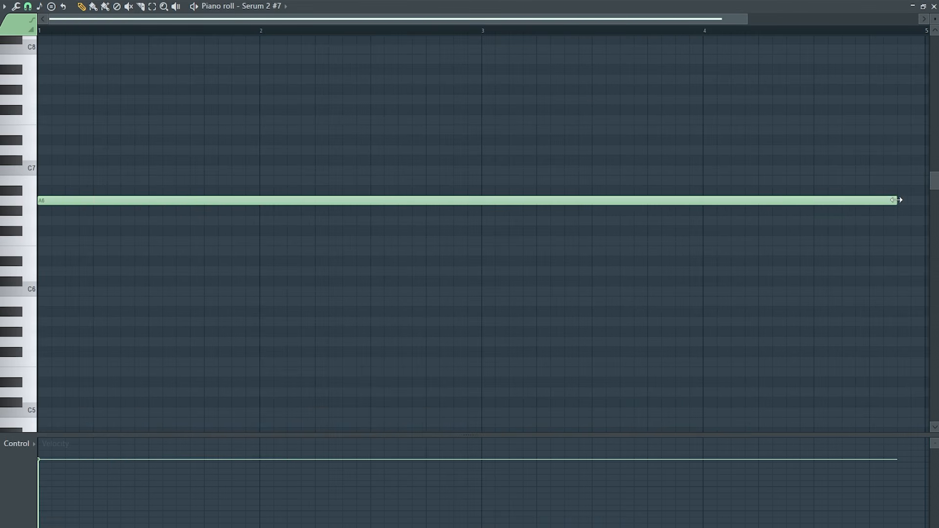
Move all clips of the arrangement 16 bars to the right so the main section starts at bar 25
scroll(711, 351, "up", 1)
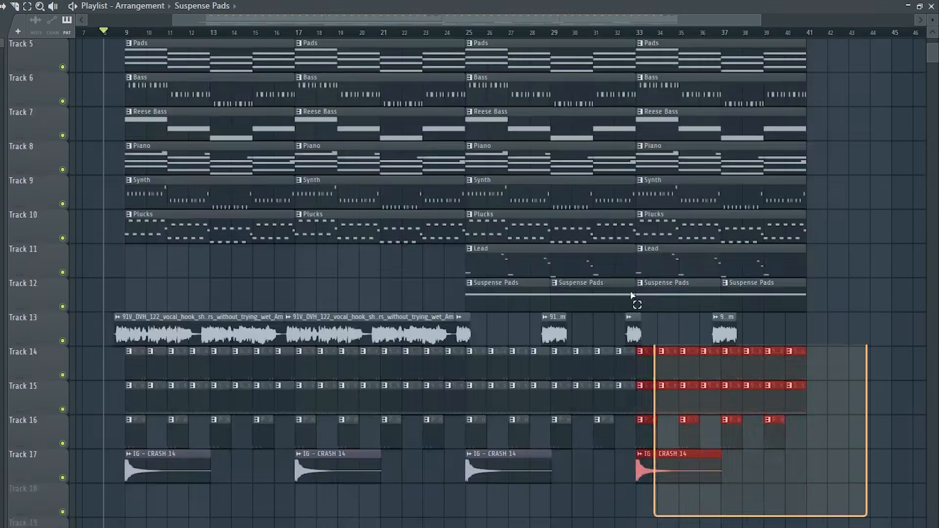
key("ctrl+a")
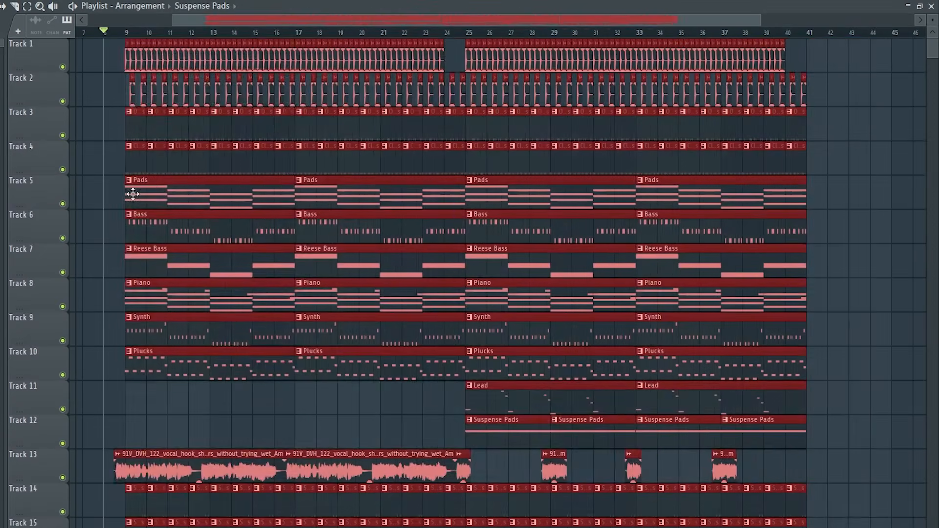
left_click_drag(129, 154, 477, 154)
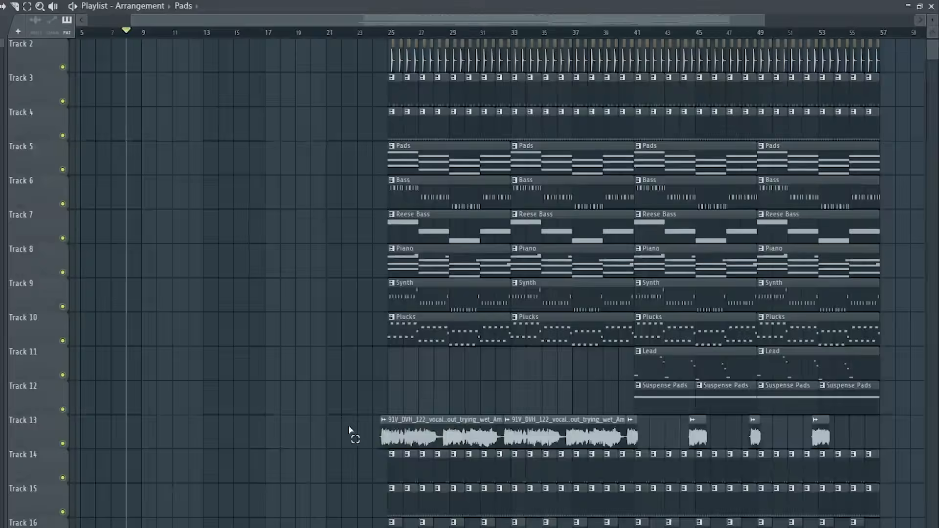
Copy the Track 2–4 drums, pads, vocal, snares and shakers into an intro from bar 9, leaving bar 24 empty except for the vocal
left_click(387, 436)
left_click_drag(371, 174, 633, 51)
left_click_drag(350, 516, 162, 425)
key("ctrl+b")
scroll(150, 440, "up", 5)
left_click_drag(126, 471, 141, 469)
scroll(139, 468, "down", 3)
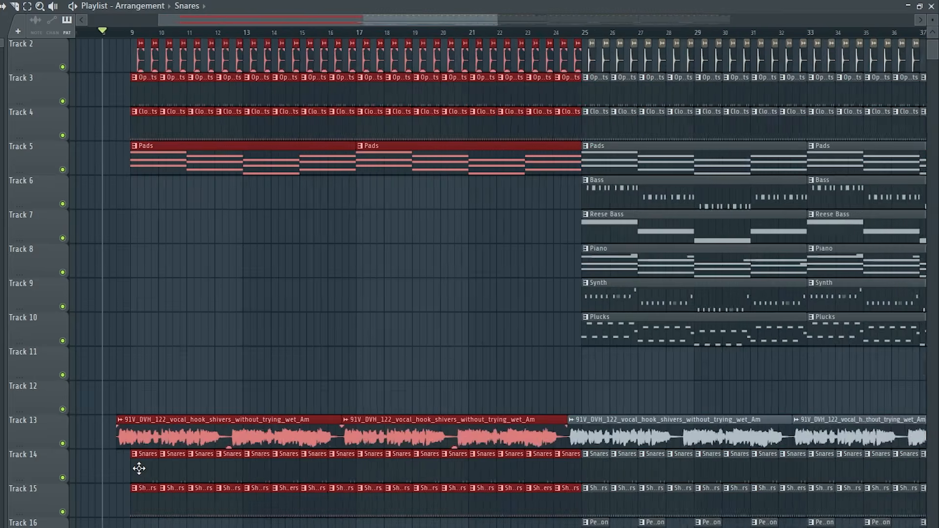
right_click(648, 95)
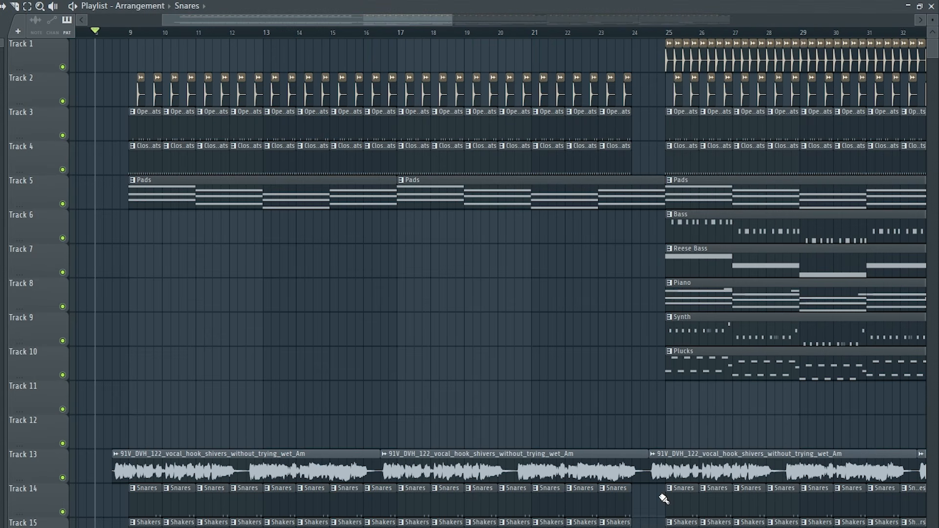
left_click_drag(634, 161, 633, 180)
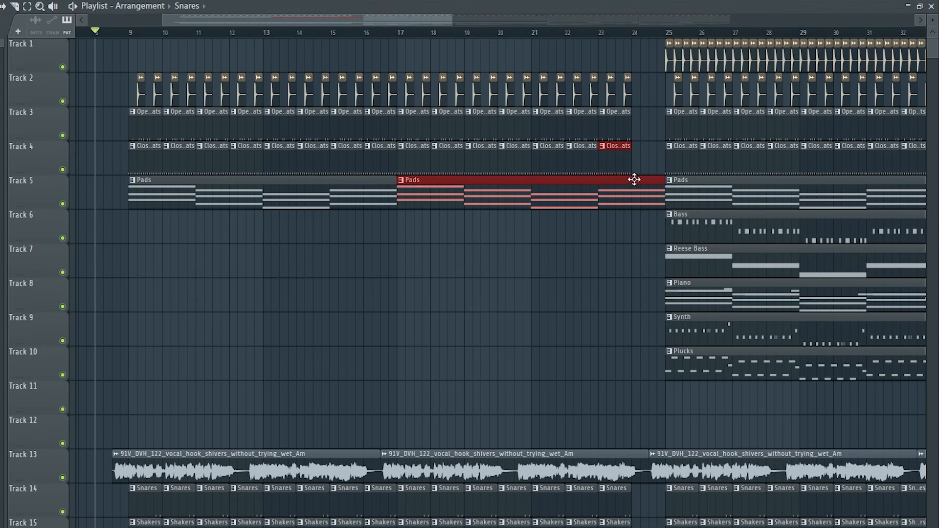
Place a Reese Bass clip at bar 9 on Track 7, make it unique and rename it Reese Bass (Intro)
left_click(135, 273)
right_click(134, 249)
left_click(156, 352)
right_click(133, 249)
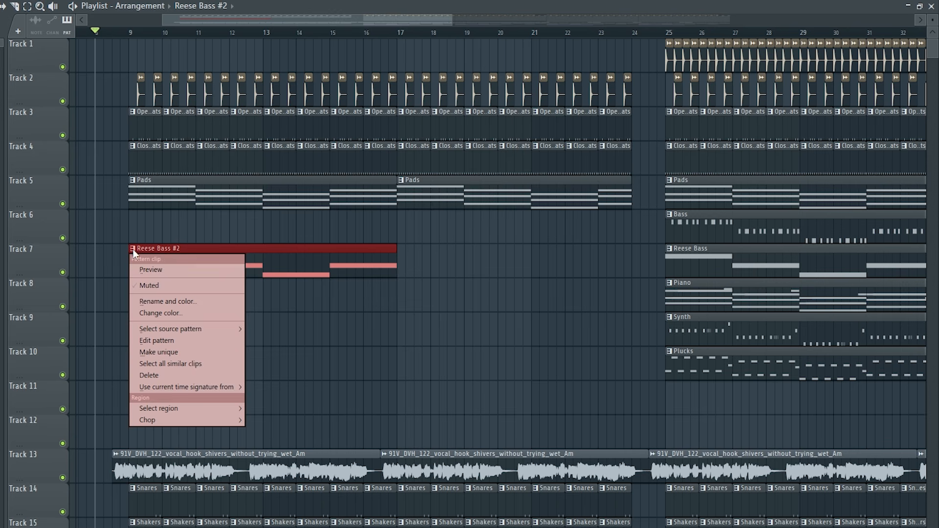
left_click(167, 303)
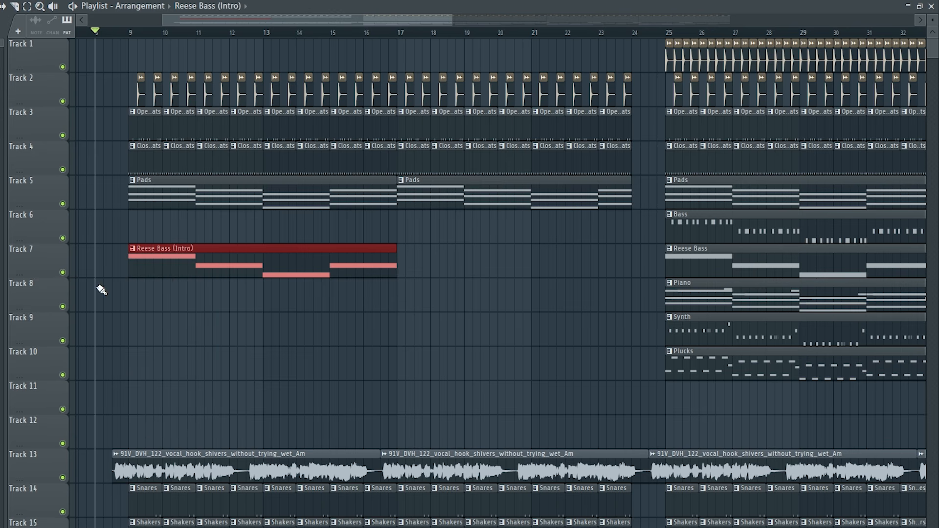
Clone the Serum 2 #3 channel and transfer the Reese Bass (Intro) notes to the clone, Serum 2 #8
double_click(148, 267)
right_click(195, 380)
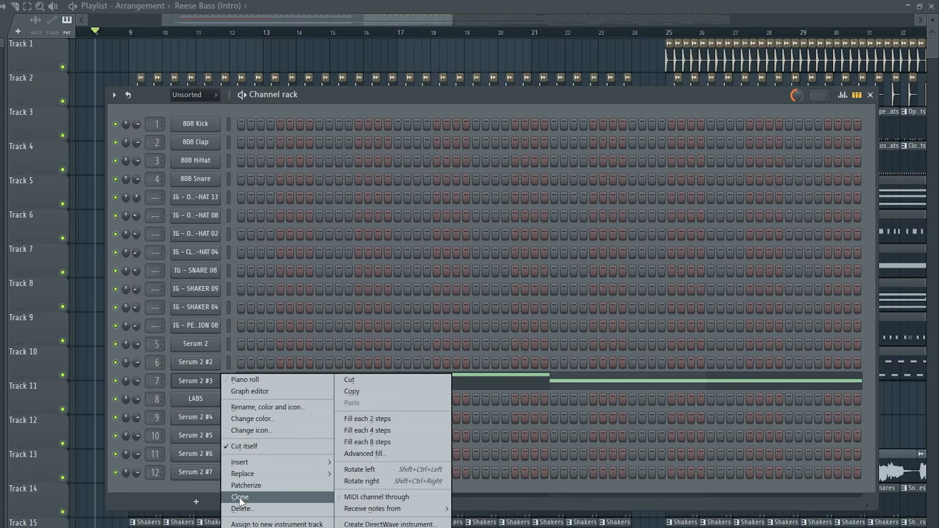
left_click(240, 497)
left_click(844, 81)
right_click(217, 382)
left_click(354, 391)
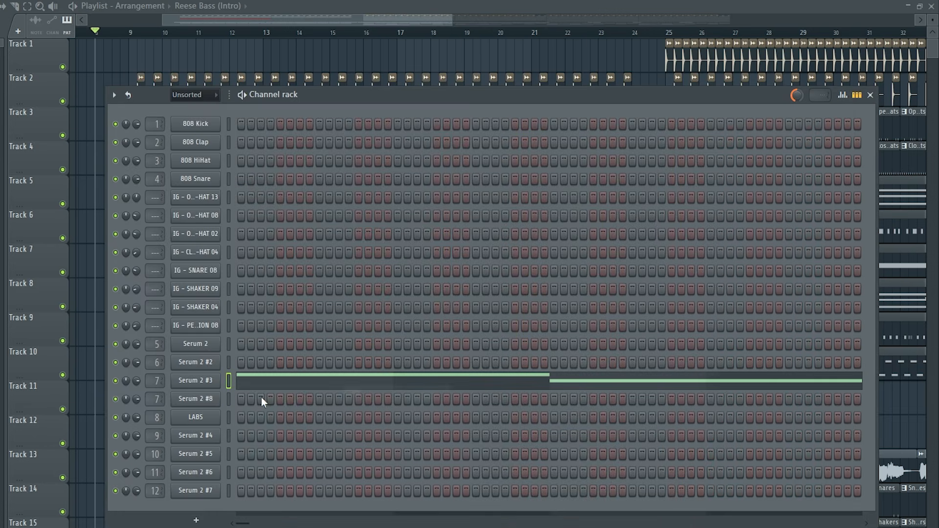
right_click(210, 400)
left_click(373, 421)
Copy the percussion, piano and plucks clips from the main section into the build-up between bars 17 and 24
left_click_drag(611, 426, 888, 439)
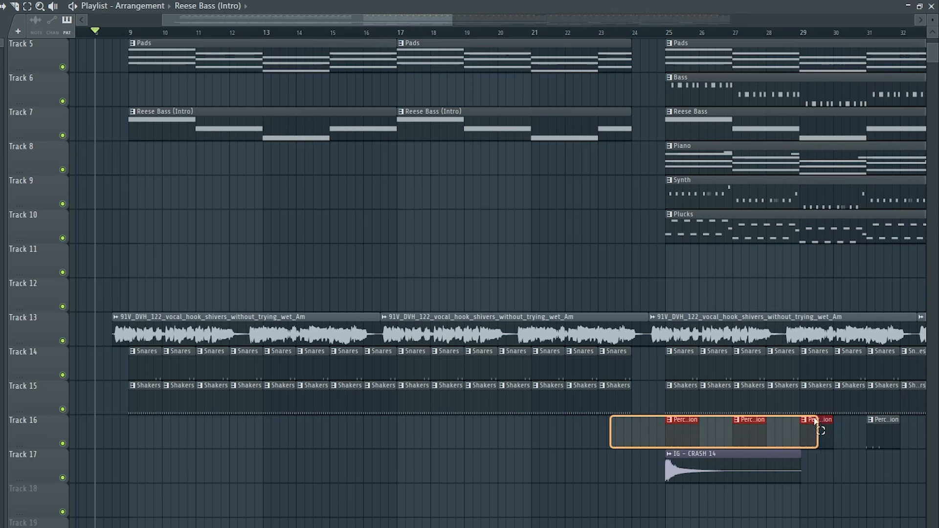
scroll(748, 465, "down", 1)
scroll(738, 455, "up", 3)
left_click_drag(739, 456, 245, 413)
scroll(285, 297, "up", 3)
left_click_drag(453, 245, 693, 275)
key("ctrl+b")
left_click_drag(540, 268, 139, 238)
key("ctrl+d")
left_click_drag(430, 241, 441, 316)
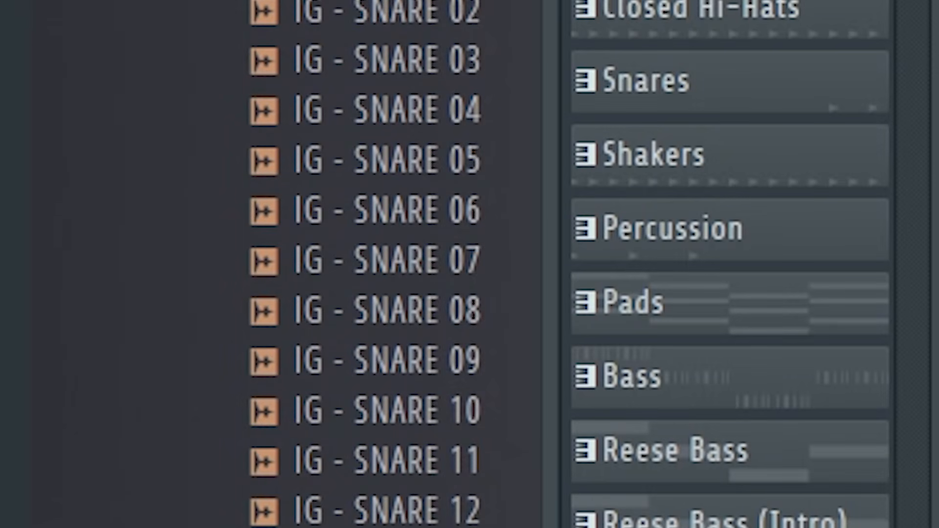
Add IG - SNARE 07 to the Build-Up Drums pattern, fill every step across four bars and play the build-up
mouse_move(463, 264)
left_mouse_down()
mouse_move(672, 477)
mouse_move(197, 436)
mouse_move(209, 470)
mouse_move(649, 488)
mouse_move(813, 477)
mouse_move(855, 464)
left_mouse_up()
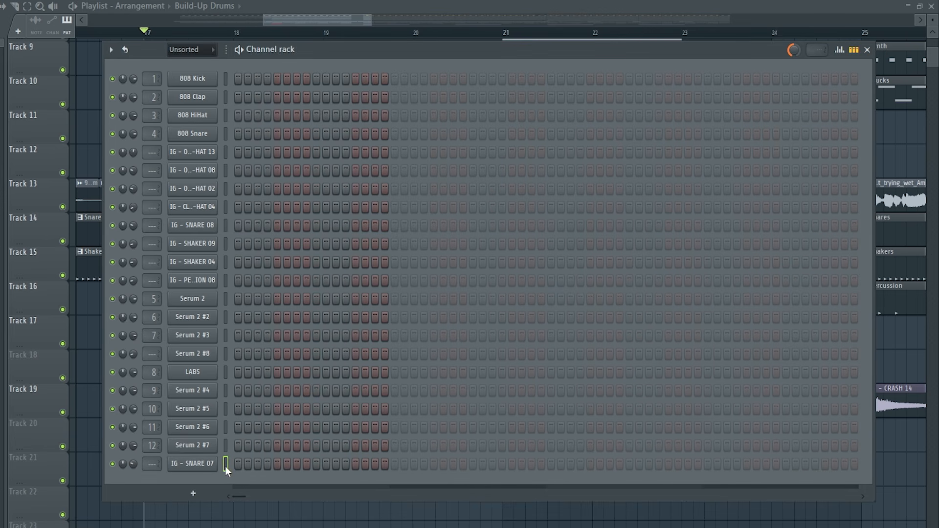
key("space")
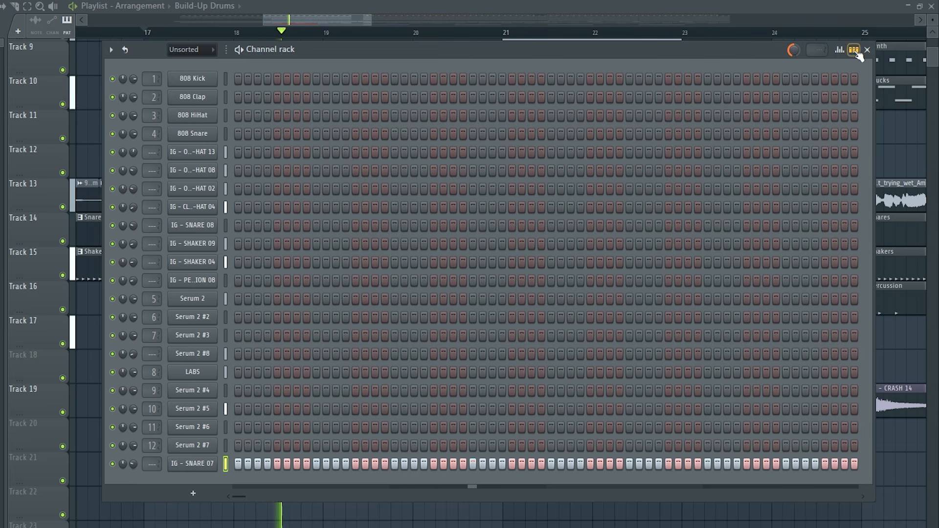
key("space")
Create a channel volume automation clip for IG - SNARE 07 from bar 17 to bar 24 and move it to Track 18
right_click(134, 463)
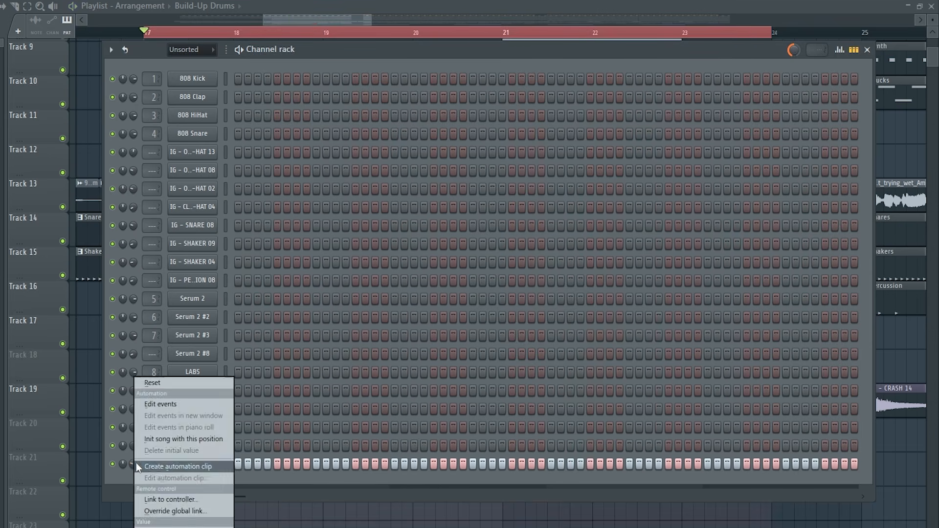
left_click(139, 467)
right_click(133, 463)
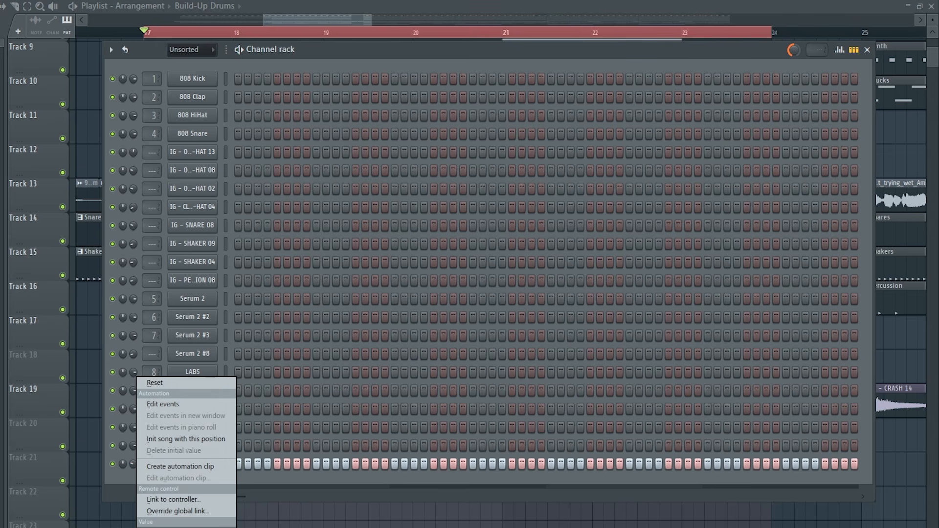
left_click(180, 466)
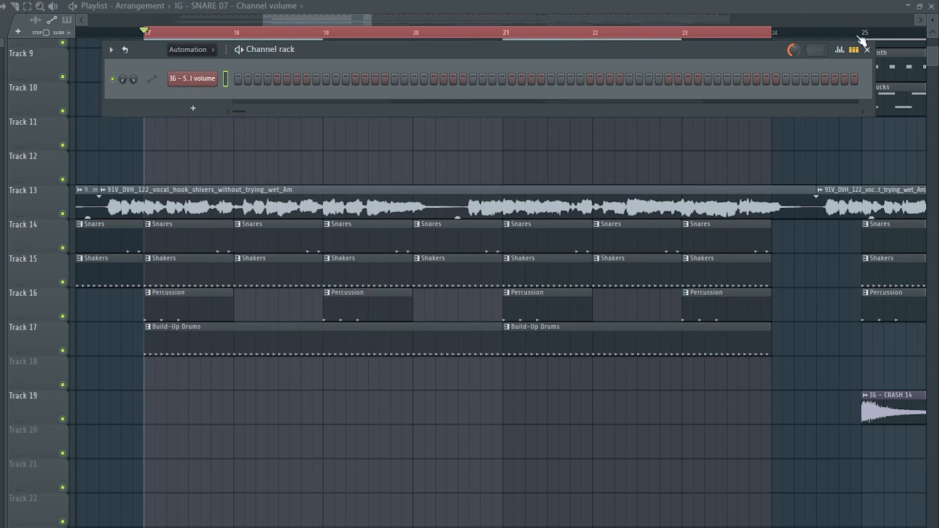
left_click(866, 49)
key("shift+Down")
key("shift+Down")
key("shift+Down")
key("shift+Down")
key("shift+Down")
key("shift+Down")
key("shift+Down")
key("shift+Down")
key("shift+Down")
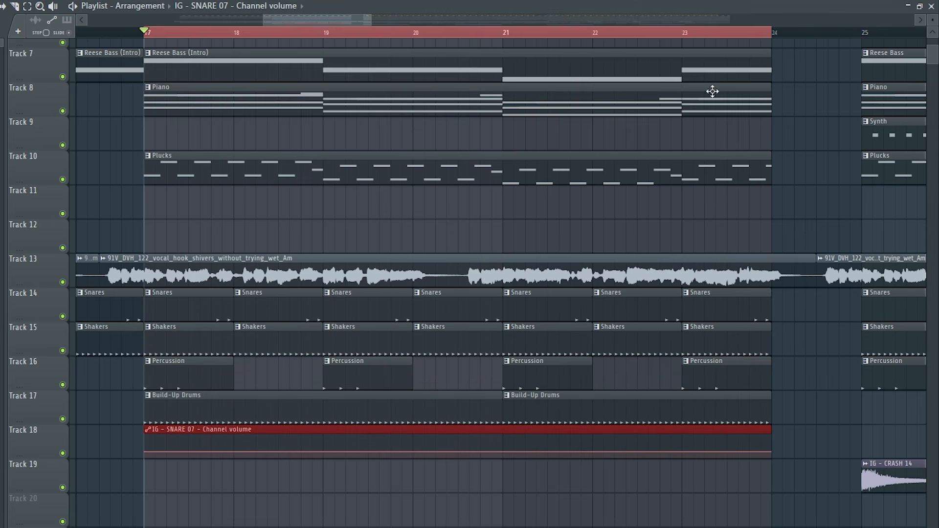
Shape the IG - SNARE 07 volume automation as a gradual rise from zero at bar 17 to a low level at bar 24
scroll(654, 151, "down", 1)
key("ctrl+d")
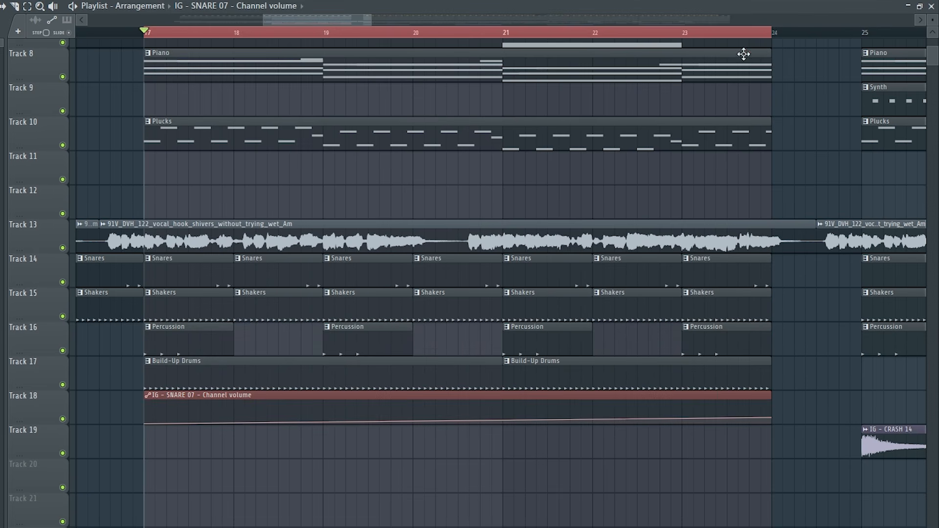
key("ctrl+a")
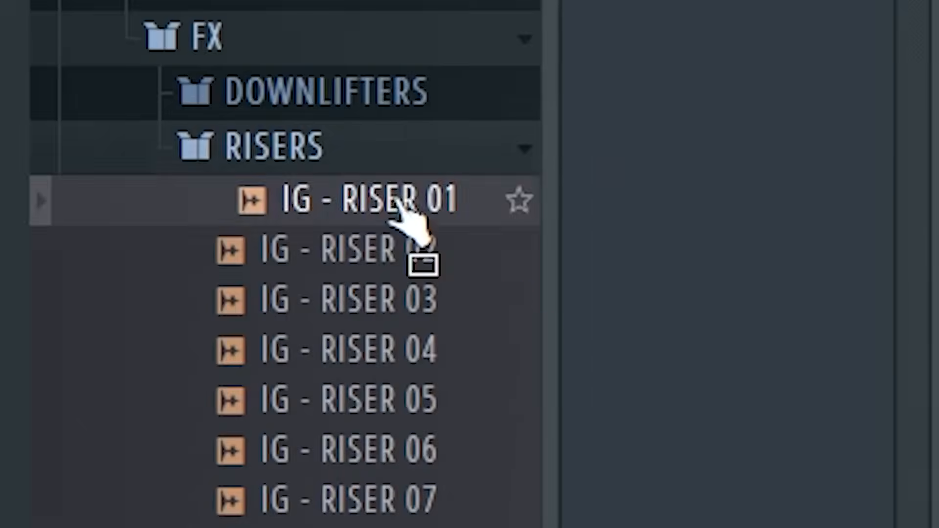
Place IG - RISER 01 on Track 19 with its end aligned to bar 24
left_click_drag(409, 220, 173, 441)
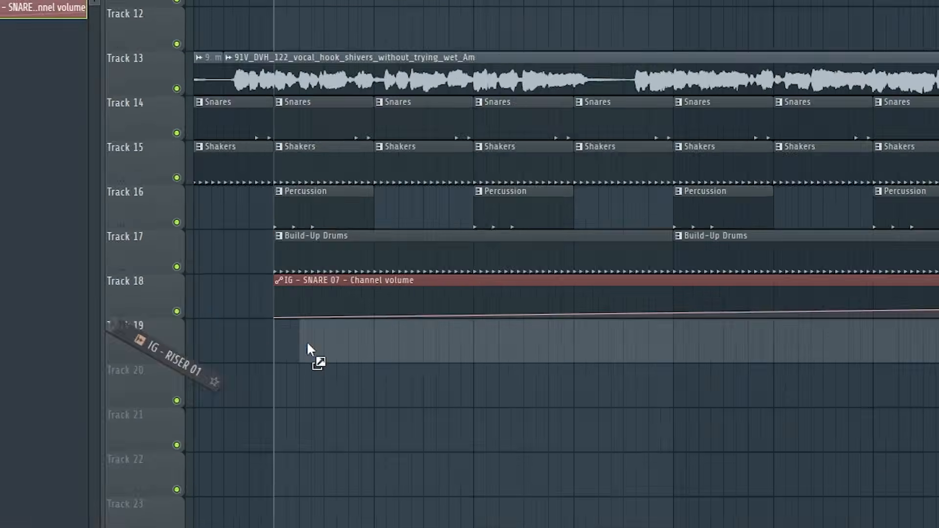
left_click_drag(307, 343, 271, 352)
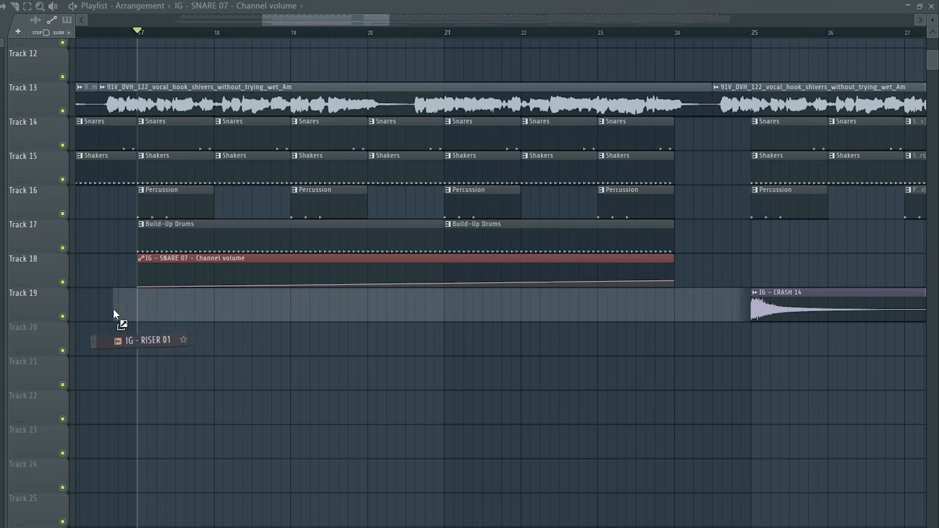
left_click_drag(113, 313, 114, 313)
left_click_drag(446, 299, 398, 308)
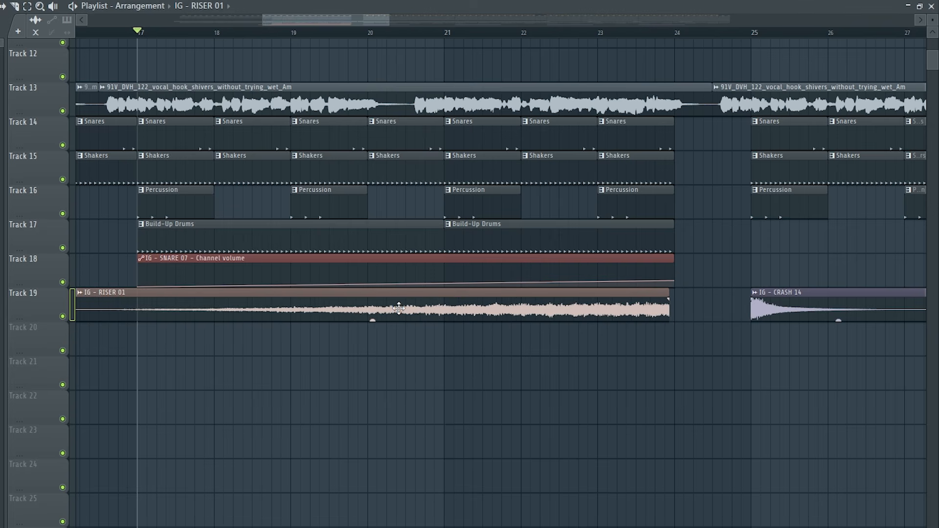
Lower the volume of IG - RISER 01 in its channel settings while playing the build-up from about bar 21.5
double_click(405, 308)
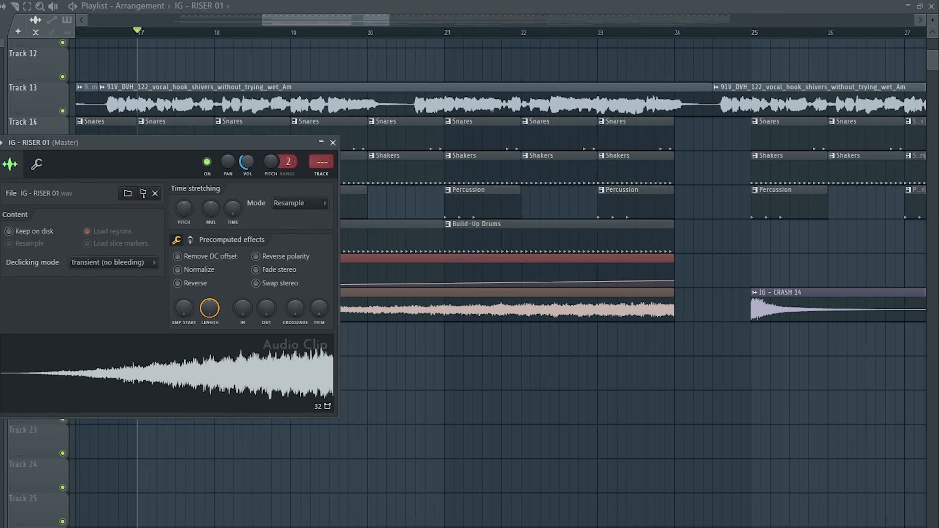
left_click(480, 33)
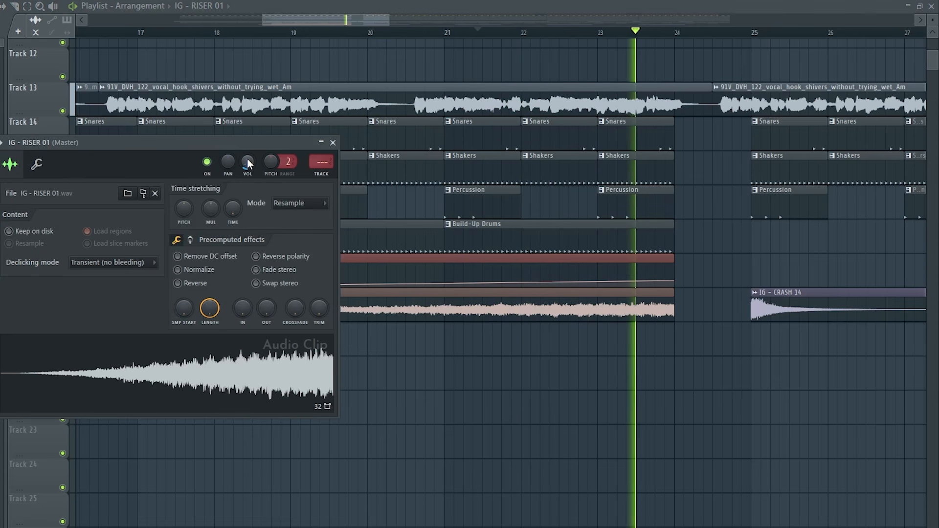
key("space")
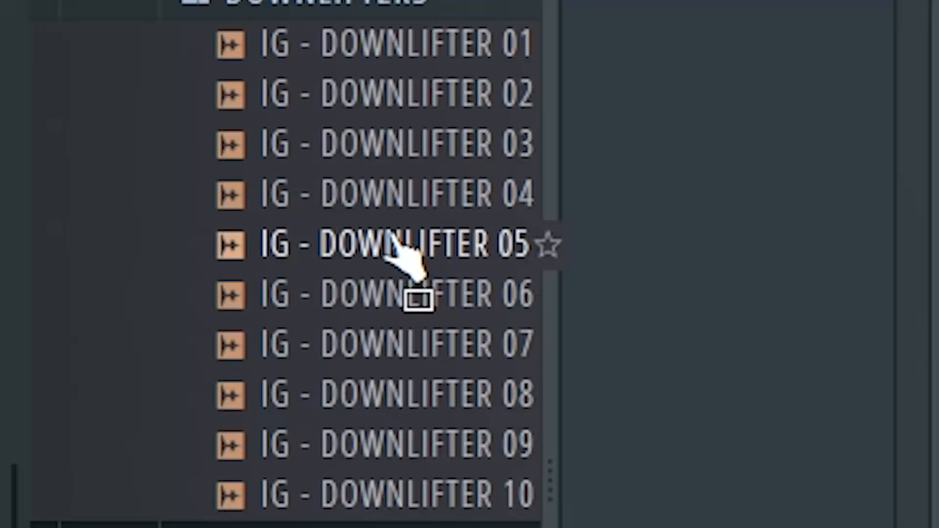
Place IG - DOWNLIFTER 05 on Track 20 at bar 25 and lower its channel volume while playing that section
left_click_drag(398, 255, 348, 264)
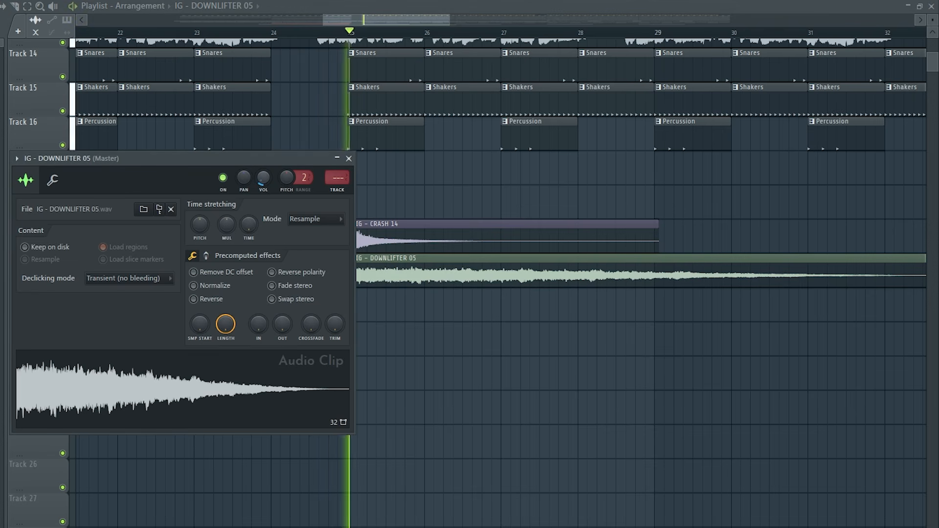
key("space")
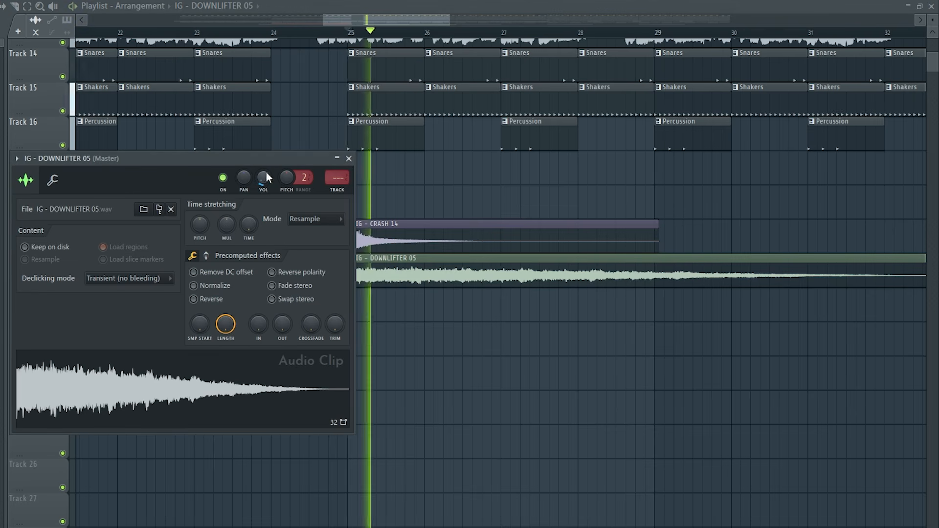
left_click(349, 158)
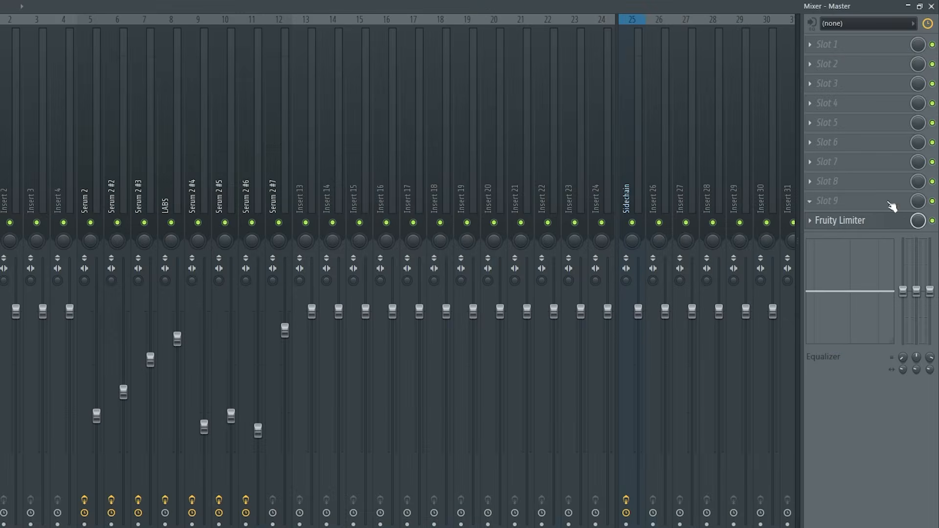
Add Fruity parametric EQ 2 before Fruity Limiter on the Master and make band 1 a high-pass filter at its lowest frequency
left_click(890, 208)
left_click_drag(346, 104, 471, 106)
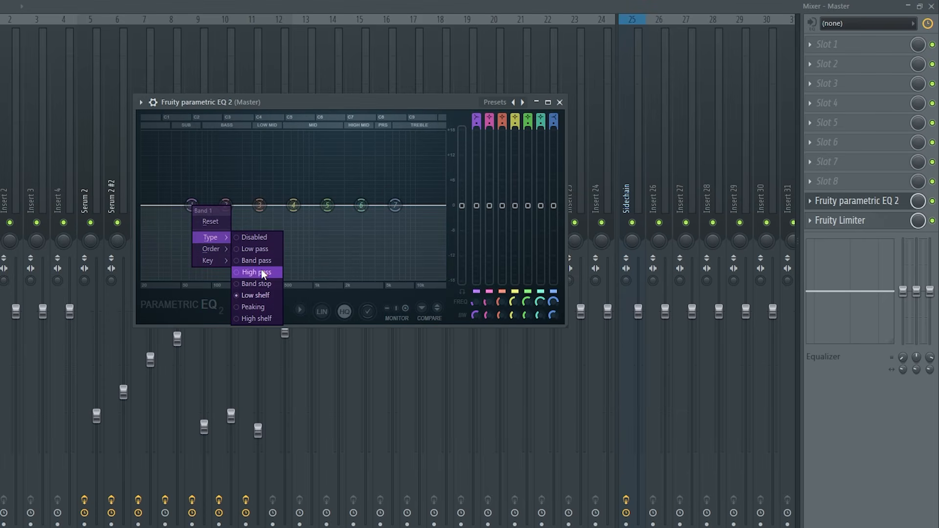
left_click(261, 272)
right_click(191, 206)
mouse_move(211, 249)
left_click(254, 249)
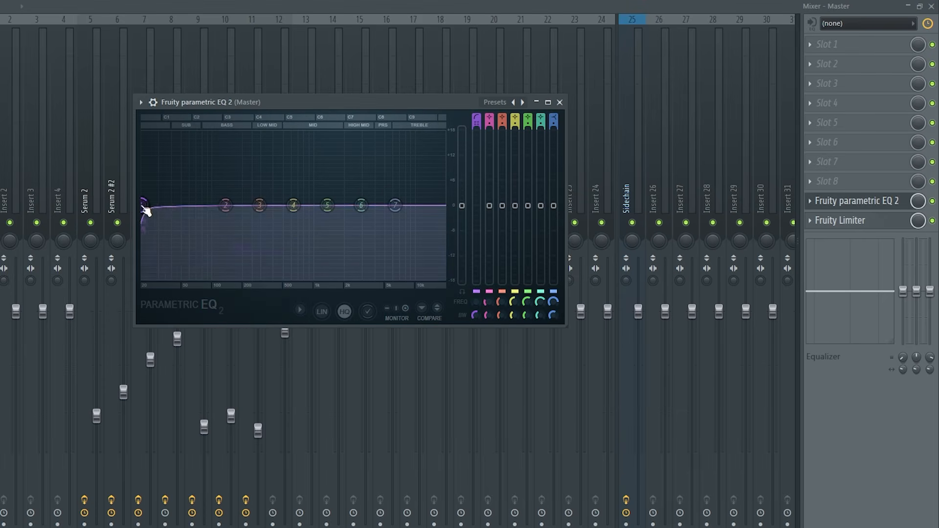
Create an automation clip for the Master EQ's band 1 frequency and move it to Track 21 near bar 9
right_click(481, 303)
left_click(541, 405)
left_click(560, 102)
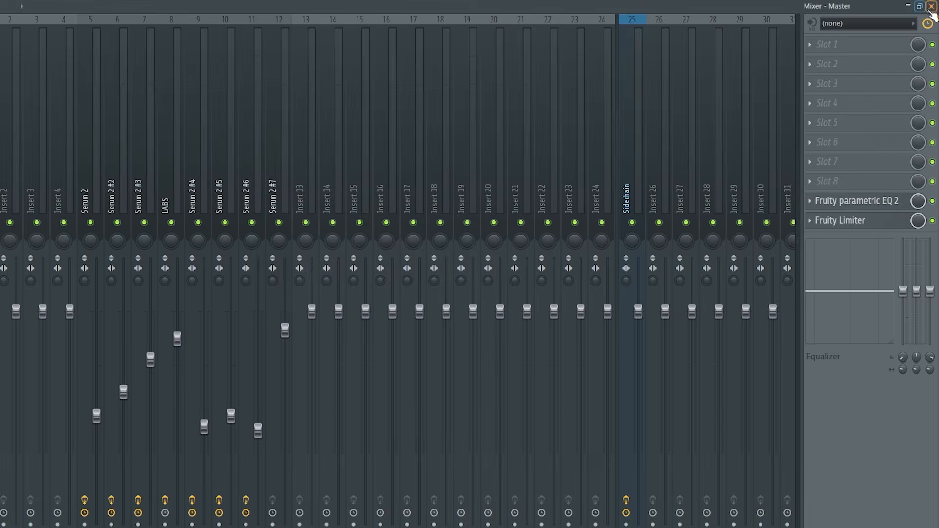
left_click(931, 5)
left_click_drag(161, 419, 295, 420)
scroll(201, 434, "up", 6)
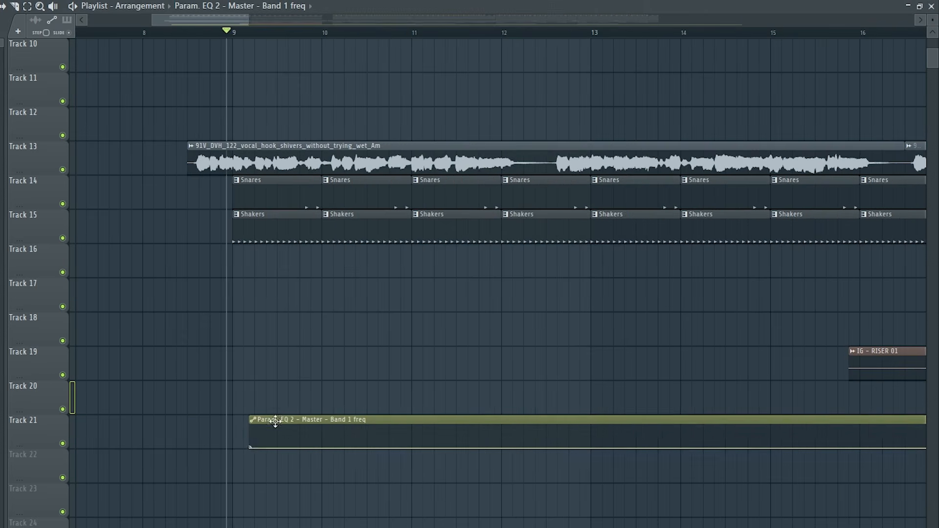
Shape the band 1 frequency automation to rise from bar 17 to about bar 24.5, hold, and drop back at bar 25
right_click(236, 447)
left_click(249, 525)
scroll(248, 484, "down", 5)
scroll(728, 442, "up", 4)
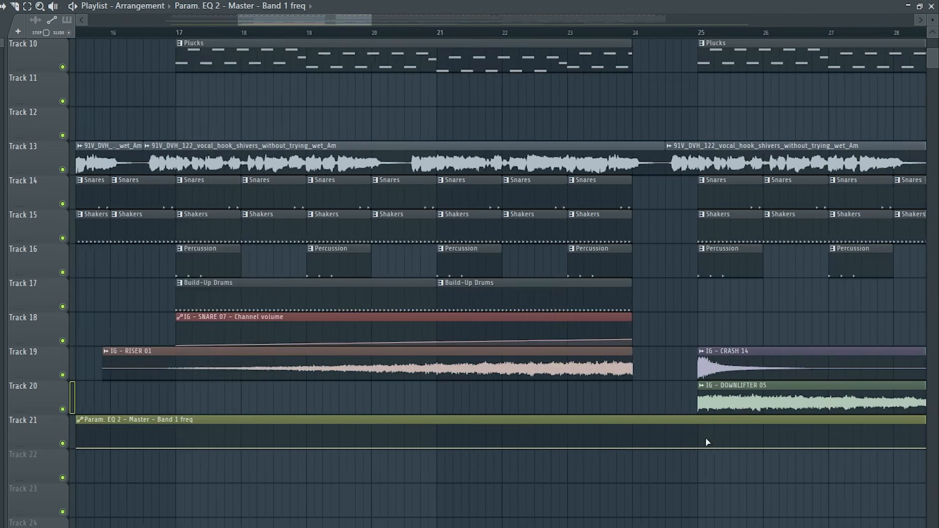
scroll(706, 442, "down", 3)
left_click(698, 337)
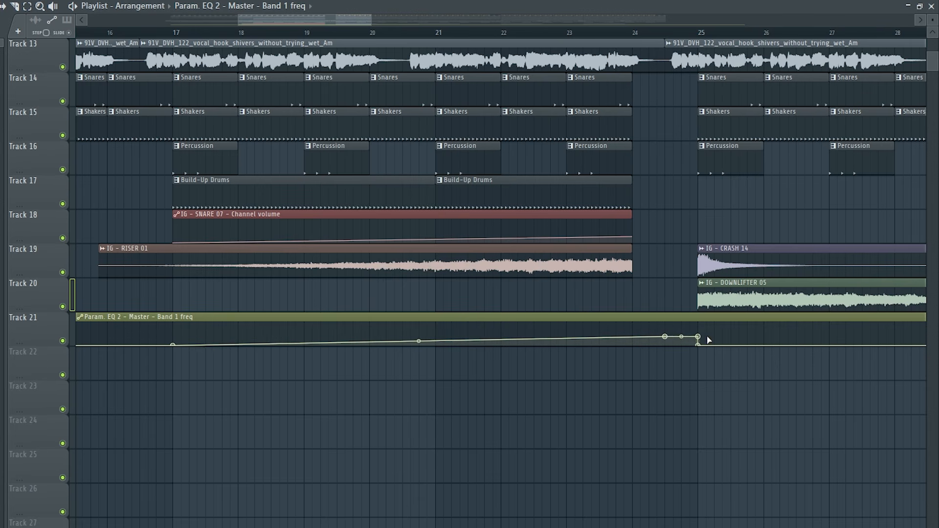
Select every clip in the playlist and duplicate the whole arrangement so the copy continues from bar 57
left_click(477, 39)
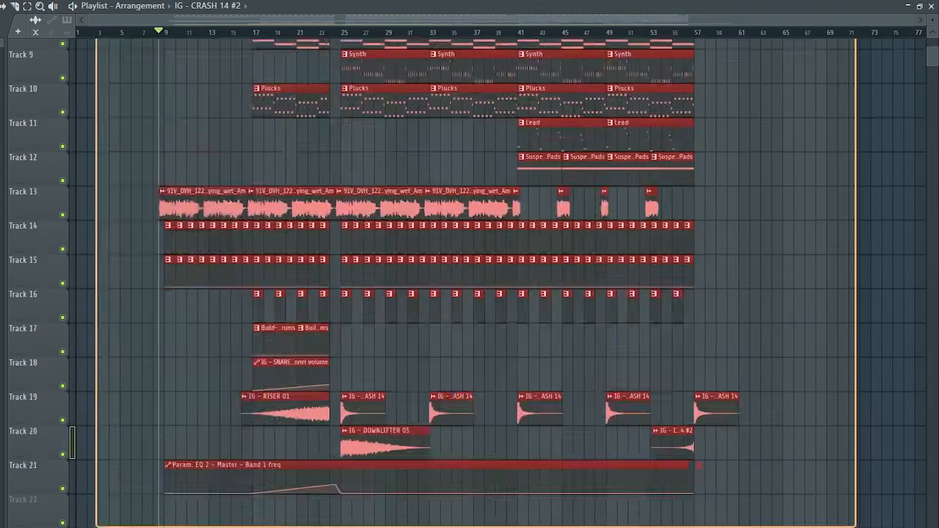
left_click_drag(96, 40, 157, 42)
key("ctrl+b")
Delete the duplicated Track 2 drum clips and the open and closed hi-hats on Tracks 3 and 4 between bars 57 and 65
scroll(218, 357, "up", 6)
left_click_drag(587, 266, 279, 260)
scroll(269, 264, "up", 5)
scroll(169, 123, "down", 7)
right_click(177, 72)
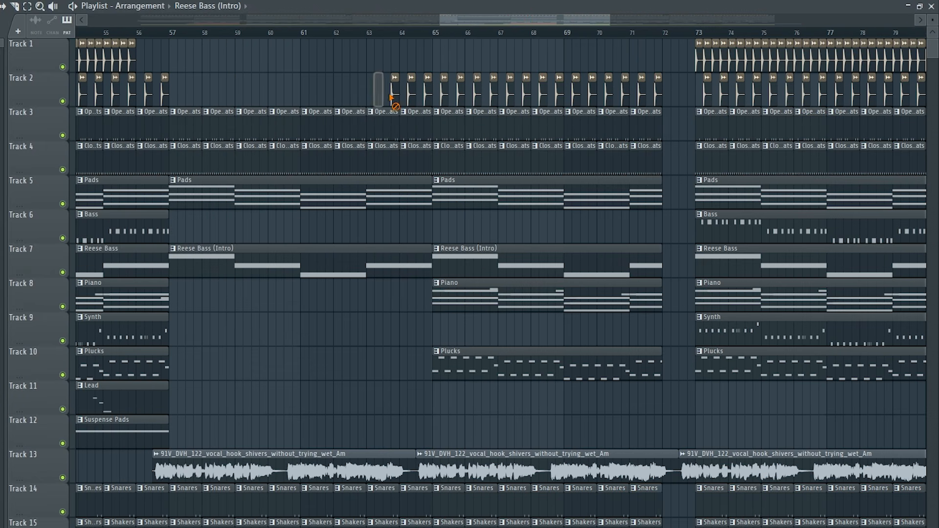
mouse_move(402, 125)
left_mouse_down()
mouse_move(201, 163)
mouse_move(411, 165)
left_mouse_up()
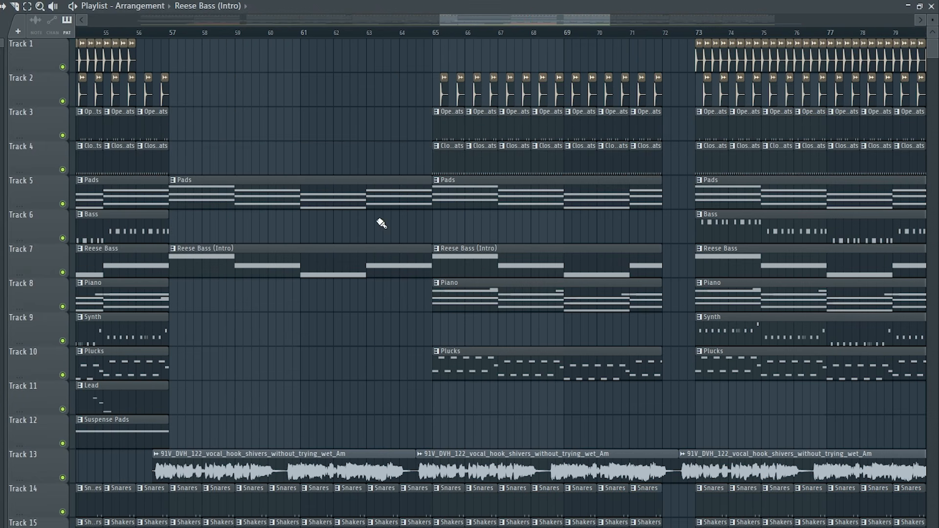
Delete the duplicated Snares and Shakers clips on Tracks 14 and 15 between bars 57 and 65
scroll(382, 223, "down", 3)
scroll(381, 224, "up", 1)
scroll(381, 224, "down", 3)
left_click_drag(199, 394, 369, 337)
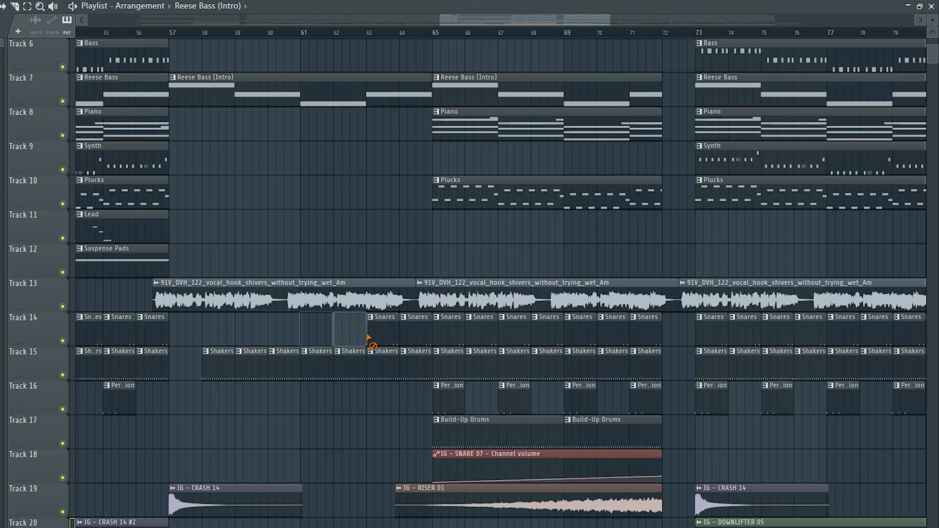
left_click_drag(388, 369, 220, 367)
Repeat Suspense Pads on Track 12 from bar 57 to 72 and add a Synth clip on Track 9 from bar 65 to 72
scroll(260, 367, "up", 3)
left_click_drag(293, 363, 139, 378)
key("ctrl+b")
key("ctrl+b")
key("ctrl+b")
key("ctrl+b")
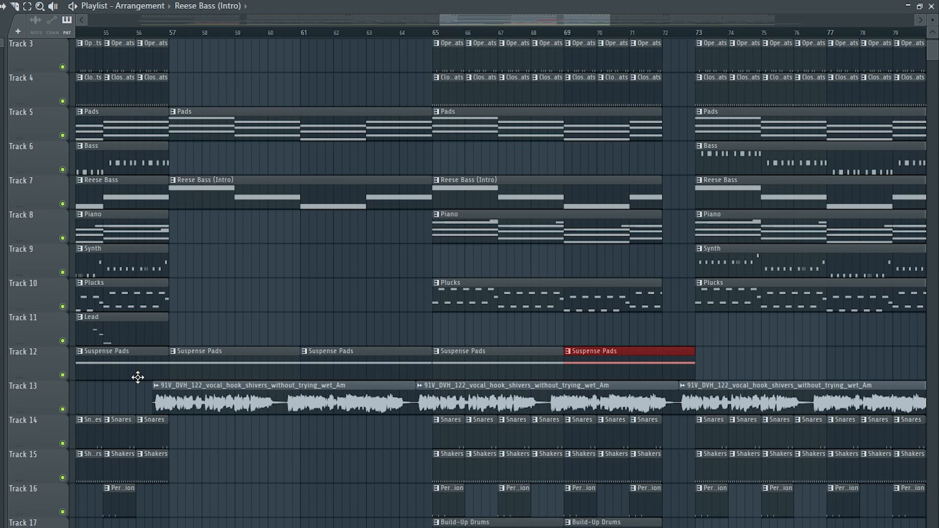
left_click(436, 270)
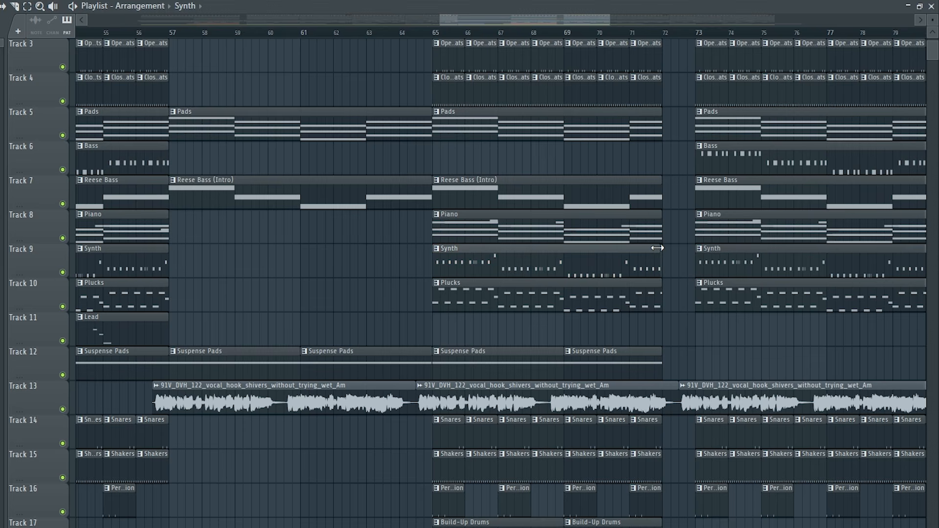
Shift the two full vocal hook clips from bar 73 up to Track 12 and move the four short vocal chops to bar 73 on Track 13
scroll(659, 248, "down", 3)
scroll(659, 248, "right", 3)
left_click_drag(431, 398, 446, 392)
key("shift+Up")
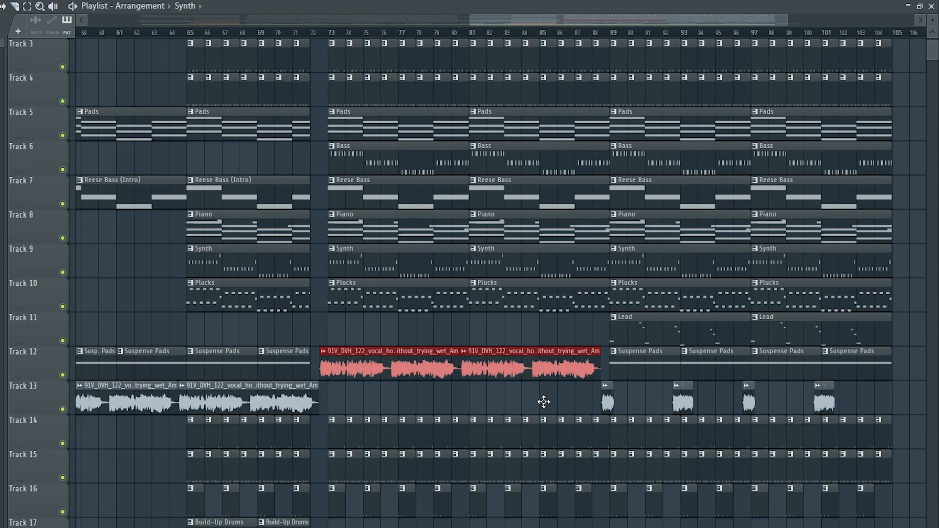
left_click_drag(544, 402, 831, 404)
scroll(325, 405, "up", 5)
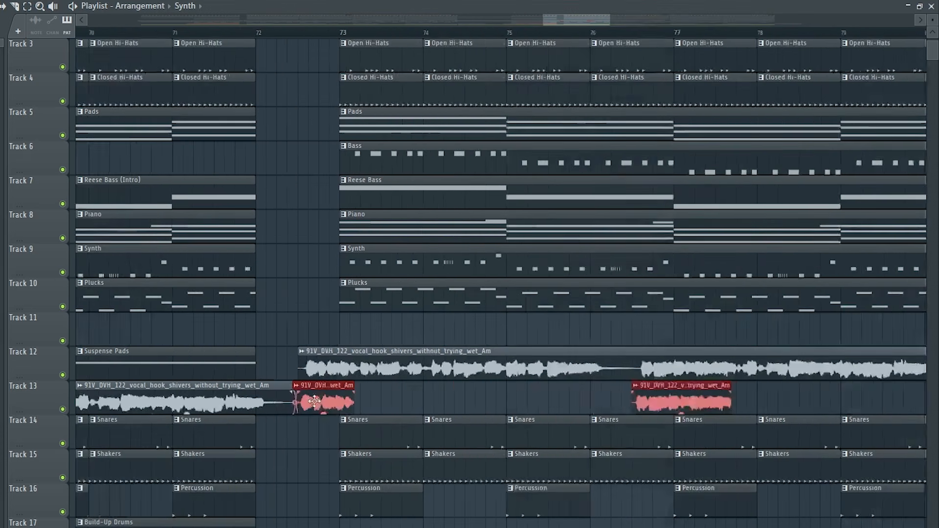
left_click_drag(327, 403, 339, 404)
Move the two full vocal hook clips from Track 12 to Track 13, leading into bar 89
scroll(352, 402, "down", 5)
left_click_drag(370, 338, 538, 359)
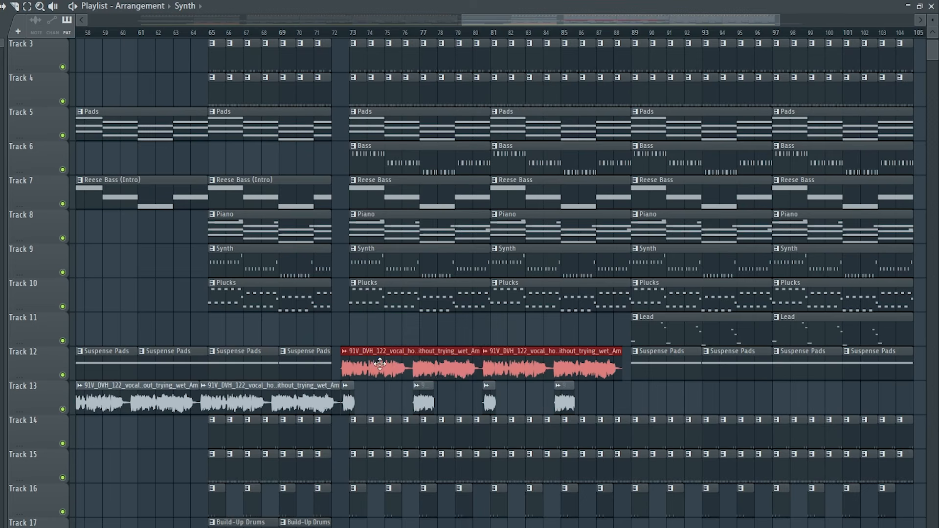
left_click_drag(380, 365, 616, 403)
scroll(647, 404, "up", 5)
scroll(657, 309, "down", 5)
Duplicate the two Lead clips on Track 11 and align the copies to start at bar 73
left_click_drag(406, 329, 738, 321)
key("ctrl+b")
left_click_drag(616, 322, 285, 345)
scroll(264, 346, "up", 5)
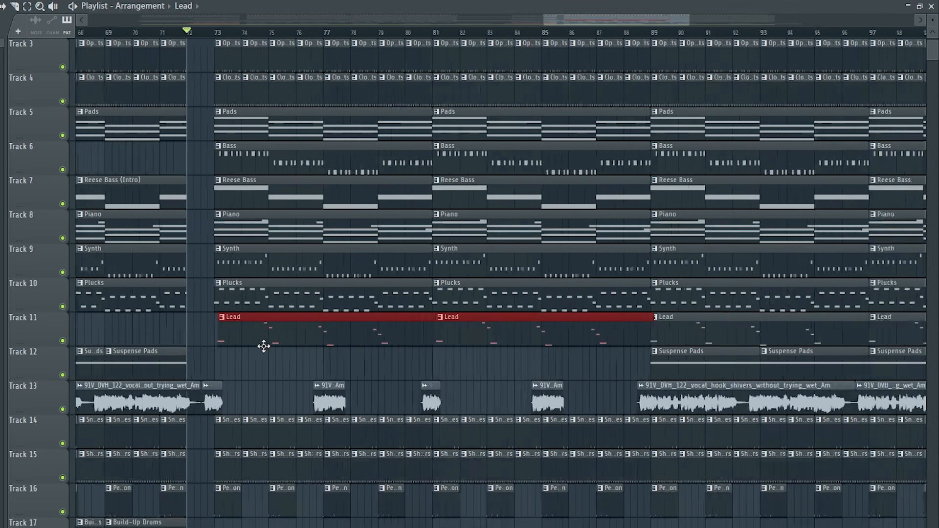
left_click_drag(228, 332, 218, 331)
Duplicate the four Suspense Pads clips from bar 89 and place the copies on Track 12 starting at bar 73
scroll(223, 342, "down", 5)
scroll(699, 371, "down", 2)
scroll(699, 372, "up", 2)
left_click_drag(584, 436, 861, 425)
key("ctrl+b")
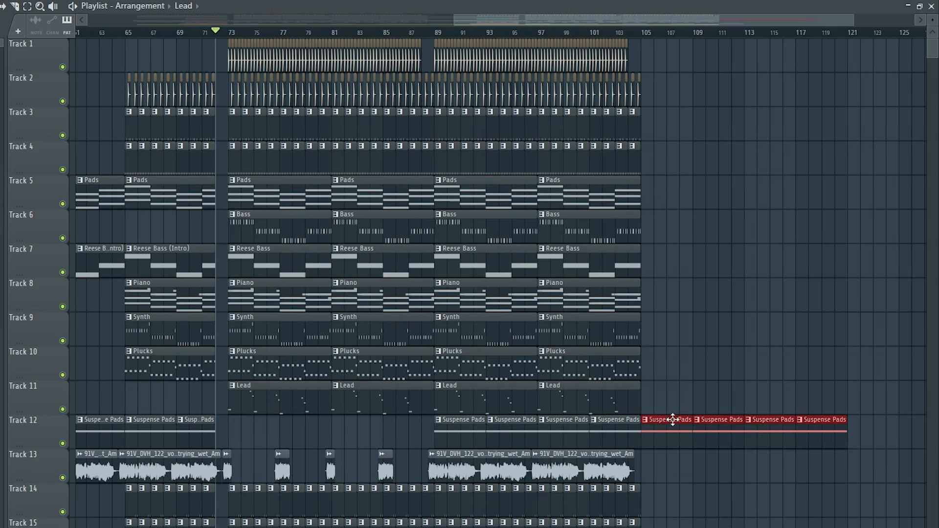
left_click_drag(673, 421, 230, 426)
scroll(240, 423, "up", 5)
Duplicate the bar 89–105 drums, hats, Pads, Bass, Suspense Pads, Shakers, Percussion, crash and first vocal clip, aligning the copies at bar 105 for an outro
scroll(223, 441, "down", 3)
scroll(223, 441, "down", 1)
scroll(699, 425, "right", 3)
scroll(699, 425, "down", 4)
left_click_drag(709, 435, 268, 406)
scroll(632, 311, "up", 3)
scroll(631, 294, "up", 1)
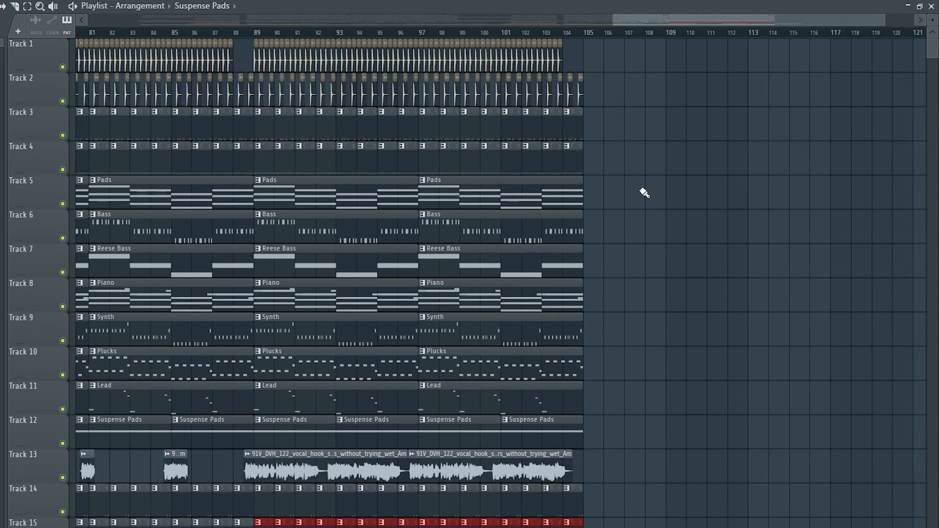
left_click_drag(630, 164, 266, 60)
left_click_drag(602, 229, 274, 223)
left_click_drag(607, 196, 386, 193)
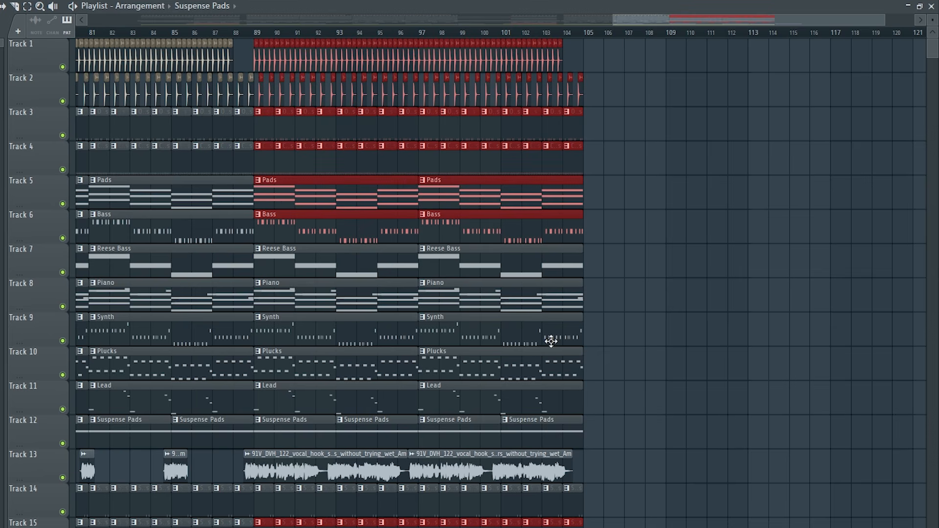
left_click_drag(650, 440, 322, 436)
left_click_drag(254, 456, 222, 462)
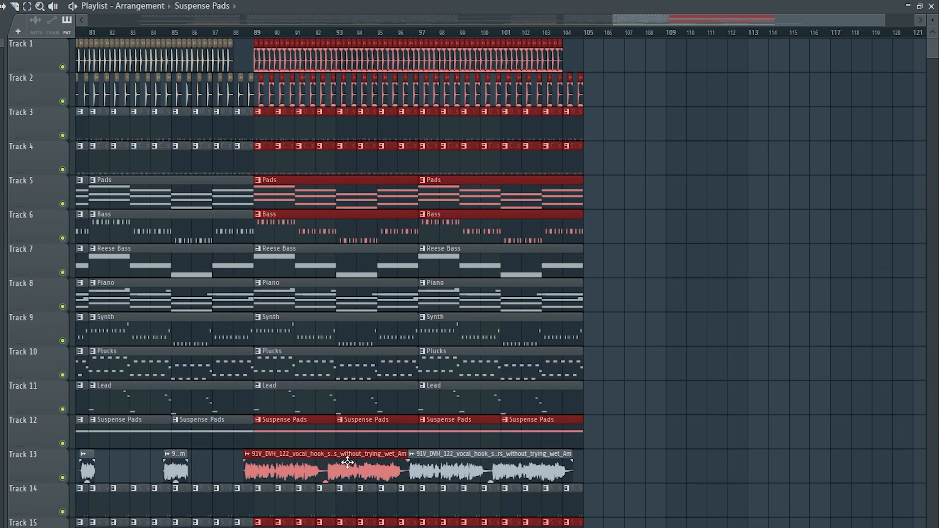
key("ctrl+b")
scroll(615, 462, "up", 5)
left_click_drag(558, 433, 506, 431)
Make the outro vocal hook clip near bar 105 unique and solo Track 13
scroll(405, 405, "down", 2)
scroll(405, 405, "down", 3)
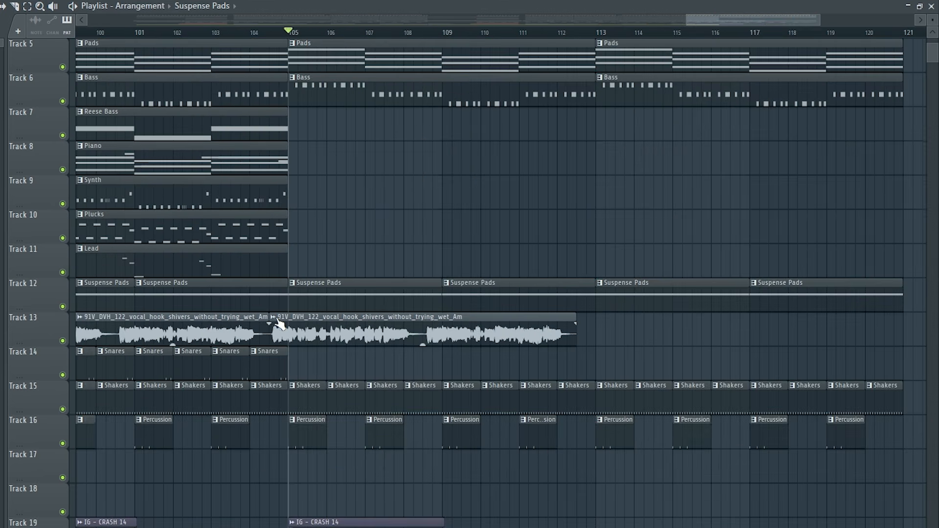
left_click(273, 317)
left_click(316, 433)
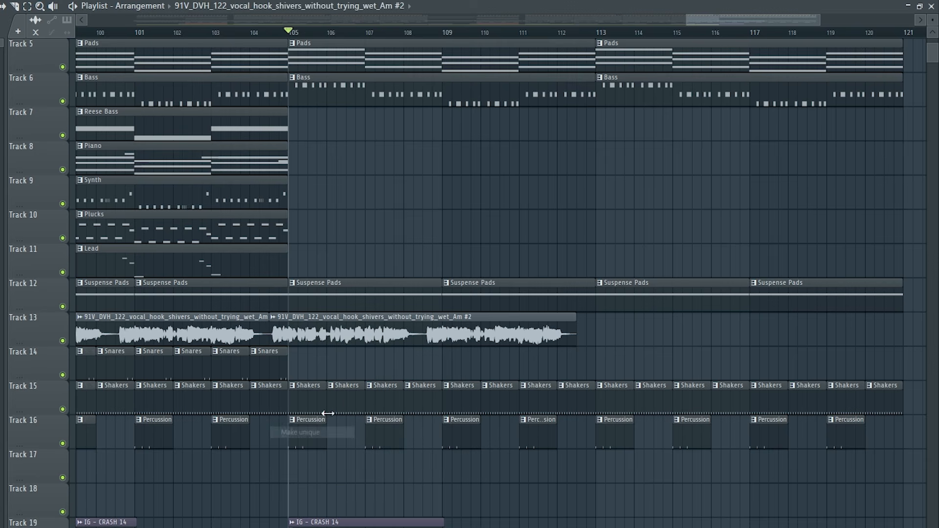
left_click(64, 341, "ctrl")
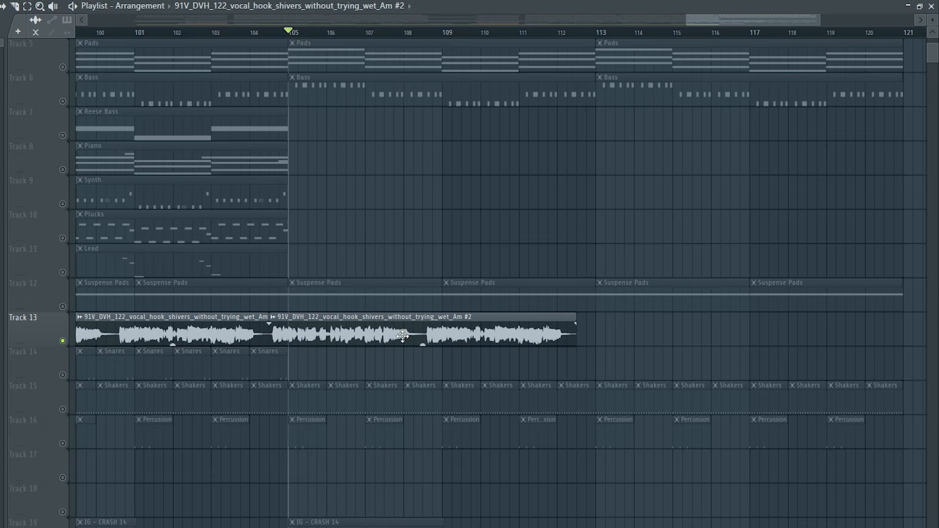
Add Fruity parametric EQ 2 to the unique outro vocal's mixer channel and load the Radio preset
double_click(403, 335)
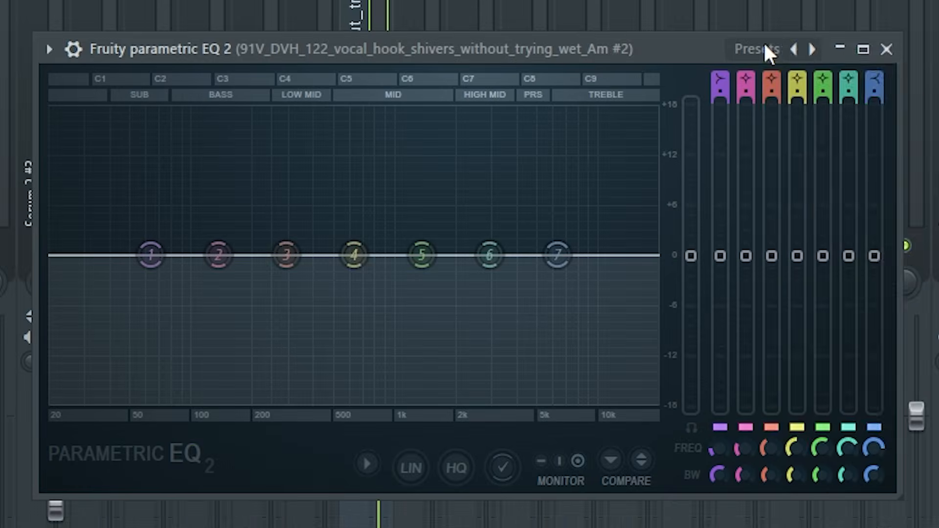
left_click(764, 45)
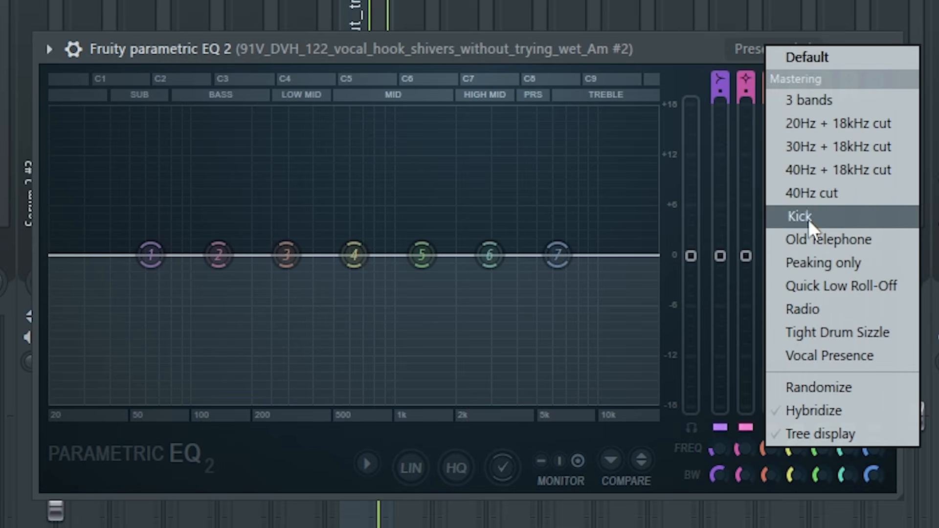
left_click(812, 309)
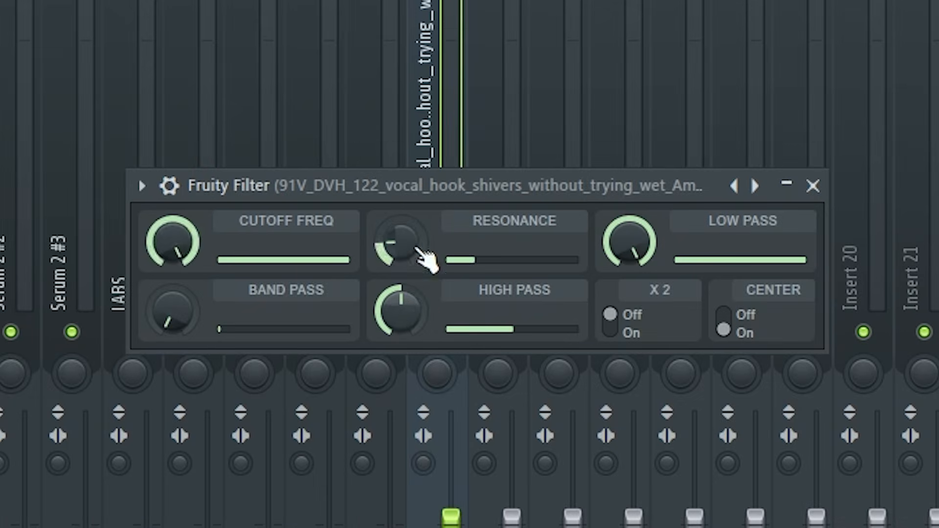
In Fruity Filter on the outro vocal, set resonance and high pass to minimum and lower the cutoff frequency
left_click_drag(425, 251, 419, 322)
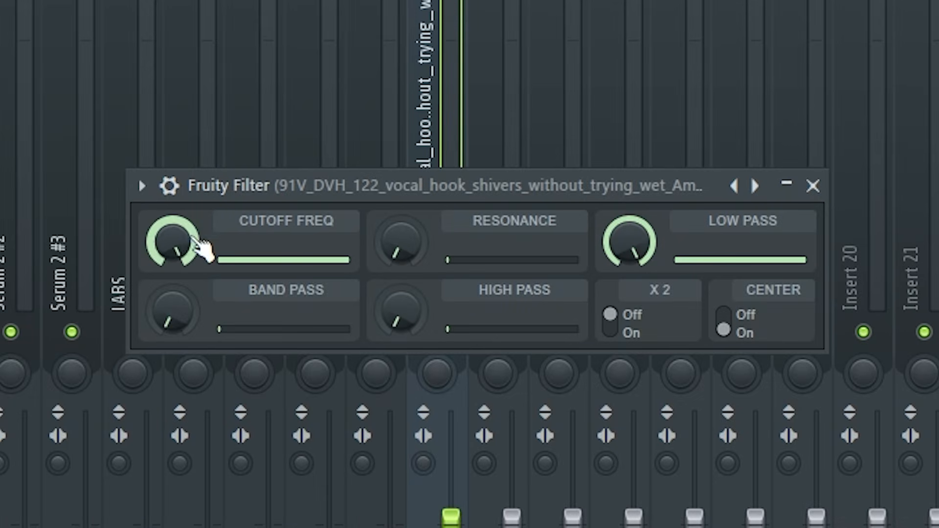
left_click_drag(203, 249, 203, 284)
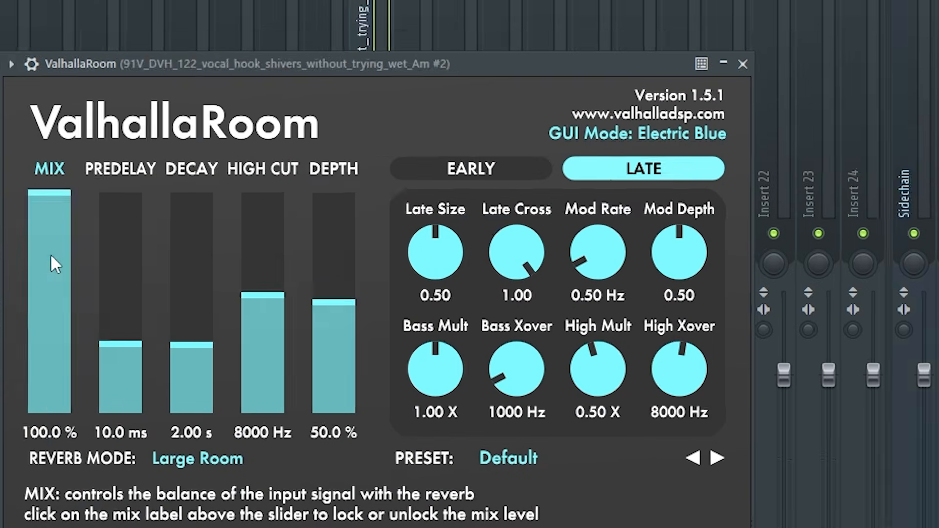
Set the ValhallaRoom mix on the outro vocal to 50.2% and close the reverb
left_click_drag(51, 255, 57, 366)
left_click_drag(193, 280, 196, 265)
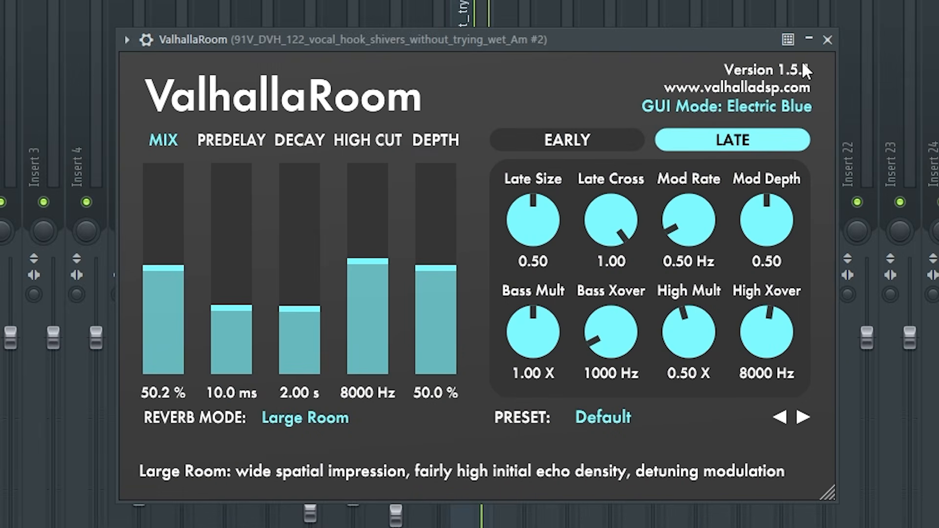
left_click(836, 46)
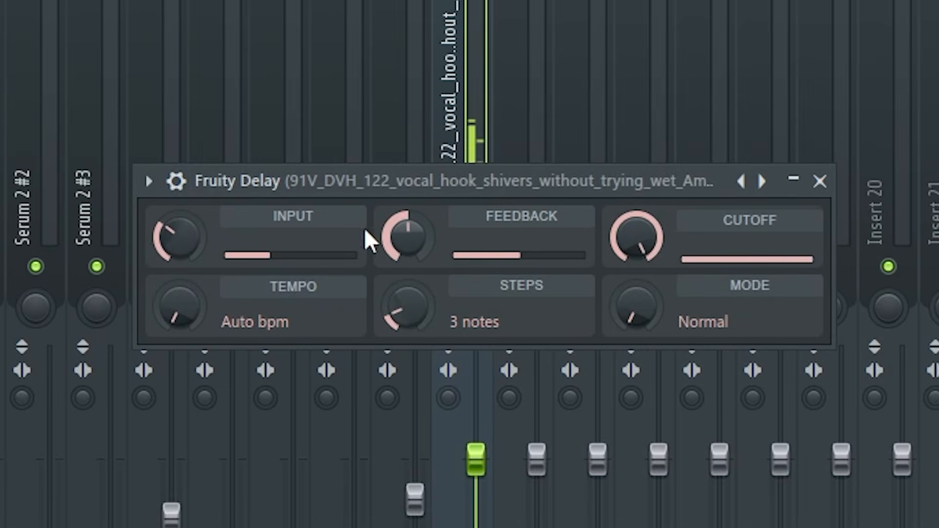